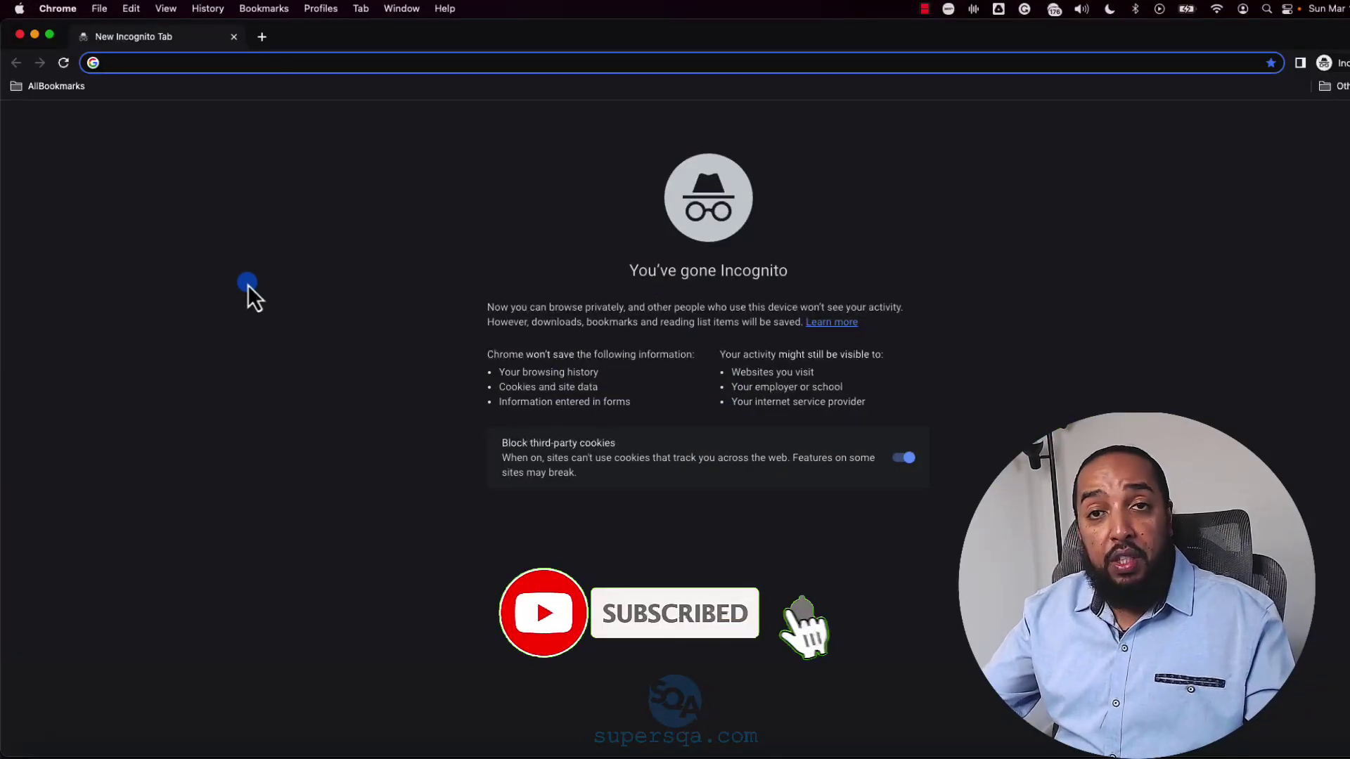
# - Search Google for 'testlink'
pyautogui.write('testlink')
pyautogui.press('Delete')
pyautogui.press('Return')
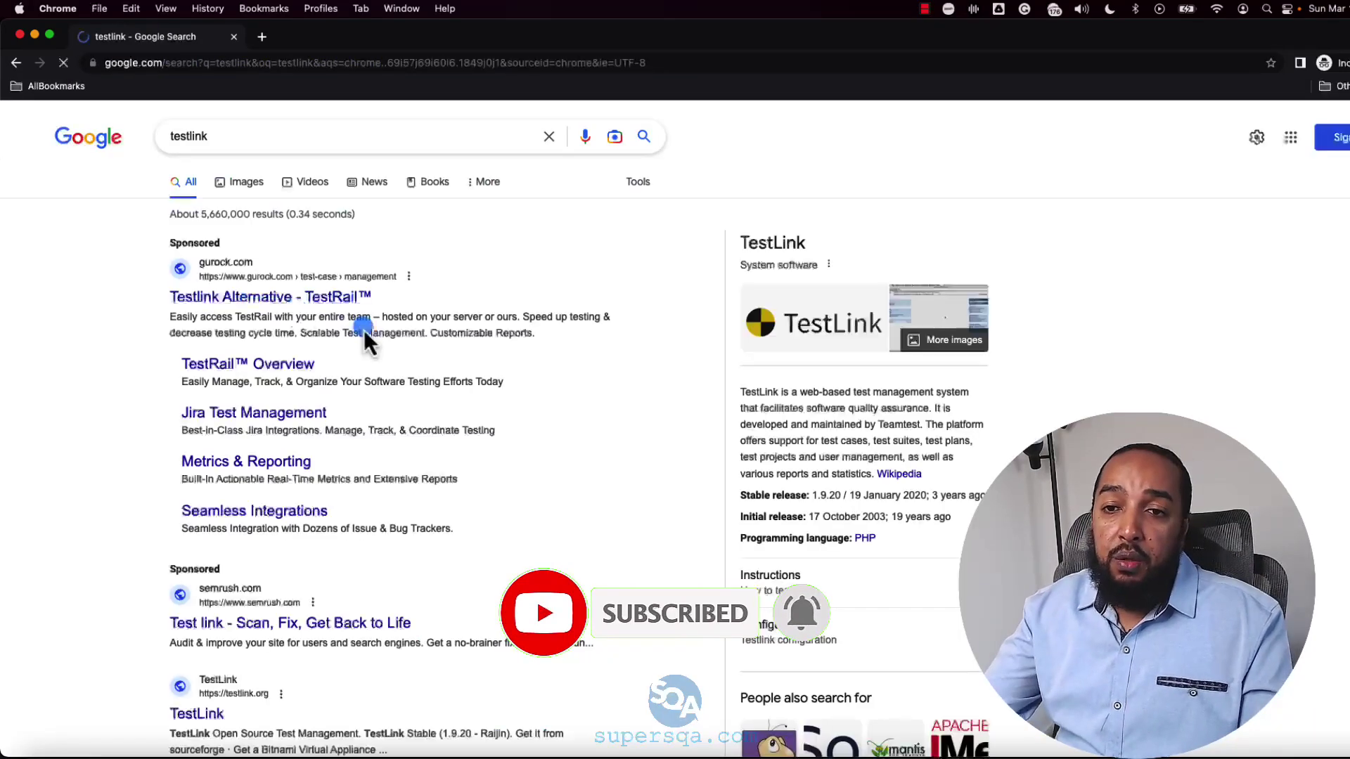
pyautogui.scroll(-4, 377, 420)
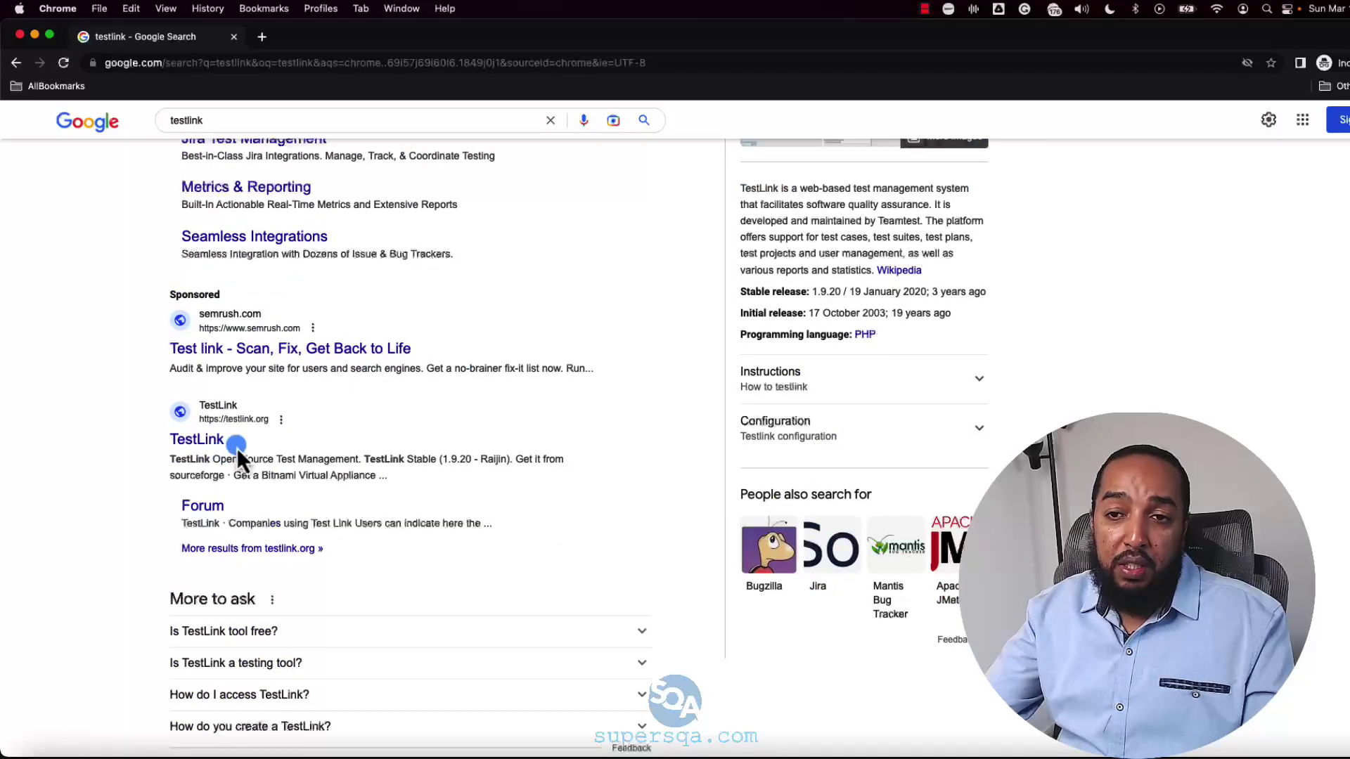
# - Go from the official TestLink website to its GitHub source repository
pyautogui.click(207, 442)
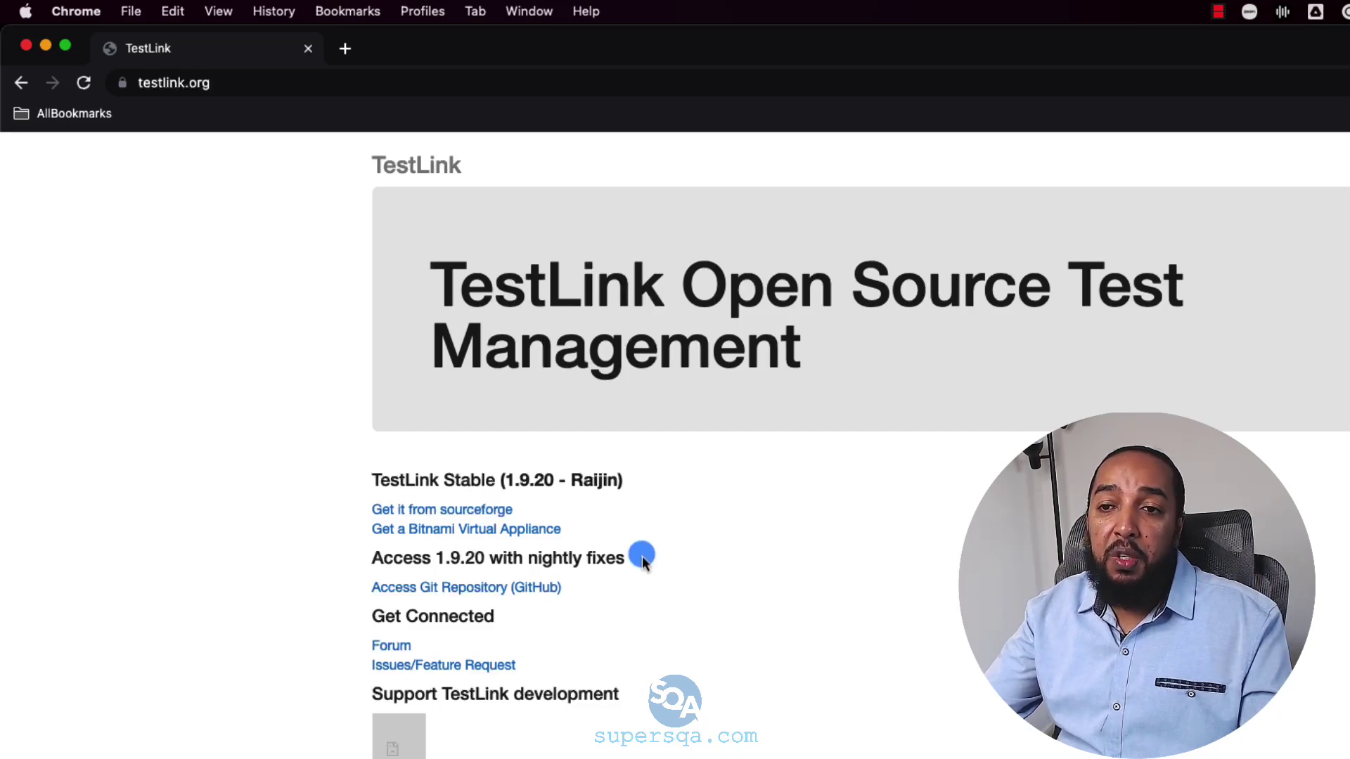
pyautogui.click(432, 594)
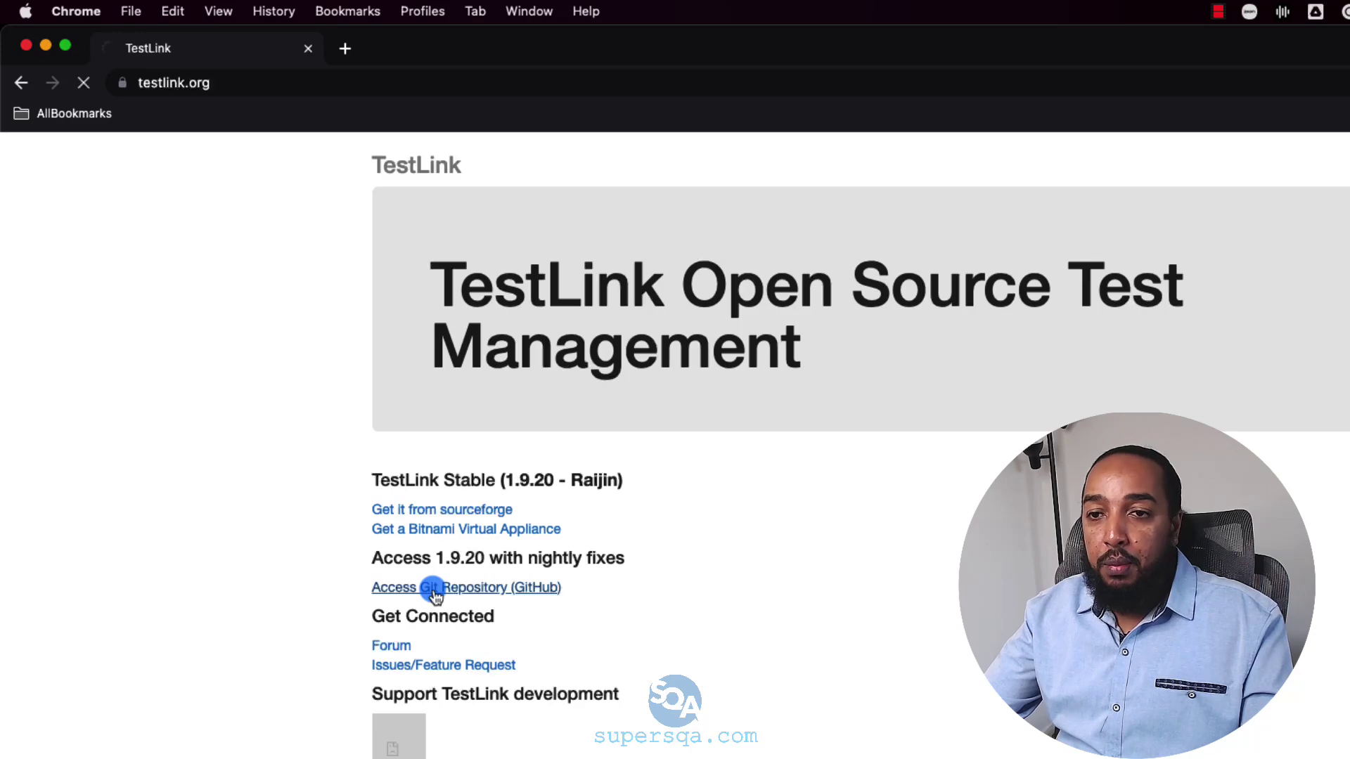
pyautogui.scroll(-10, 442, 566)
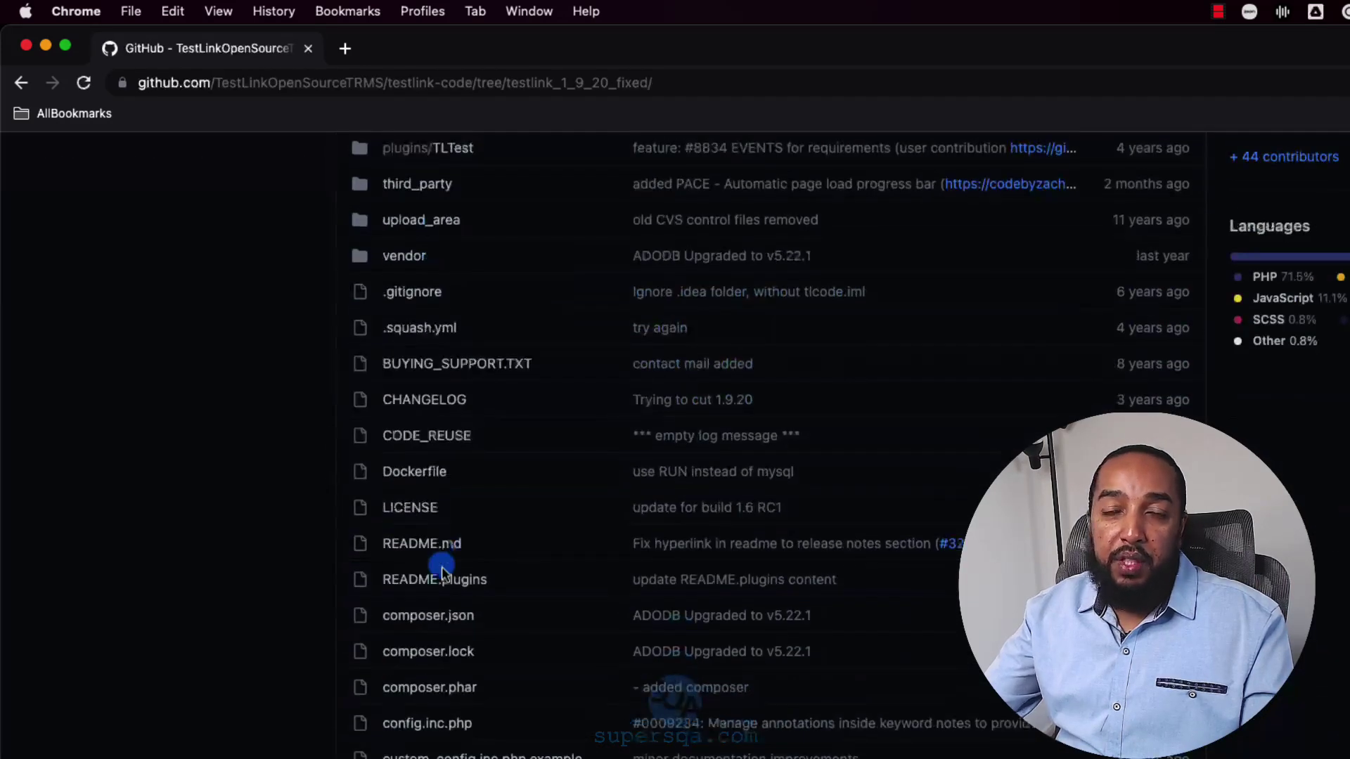
pyautogui.scroll(-15, 513, 570)
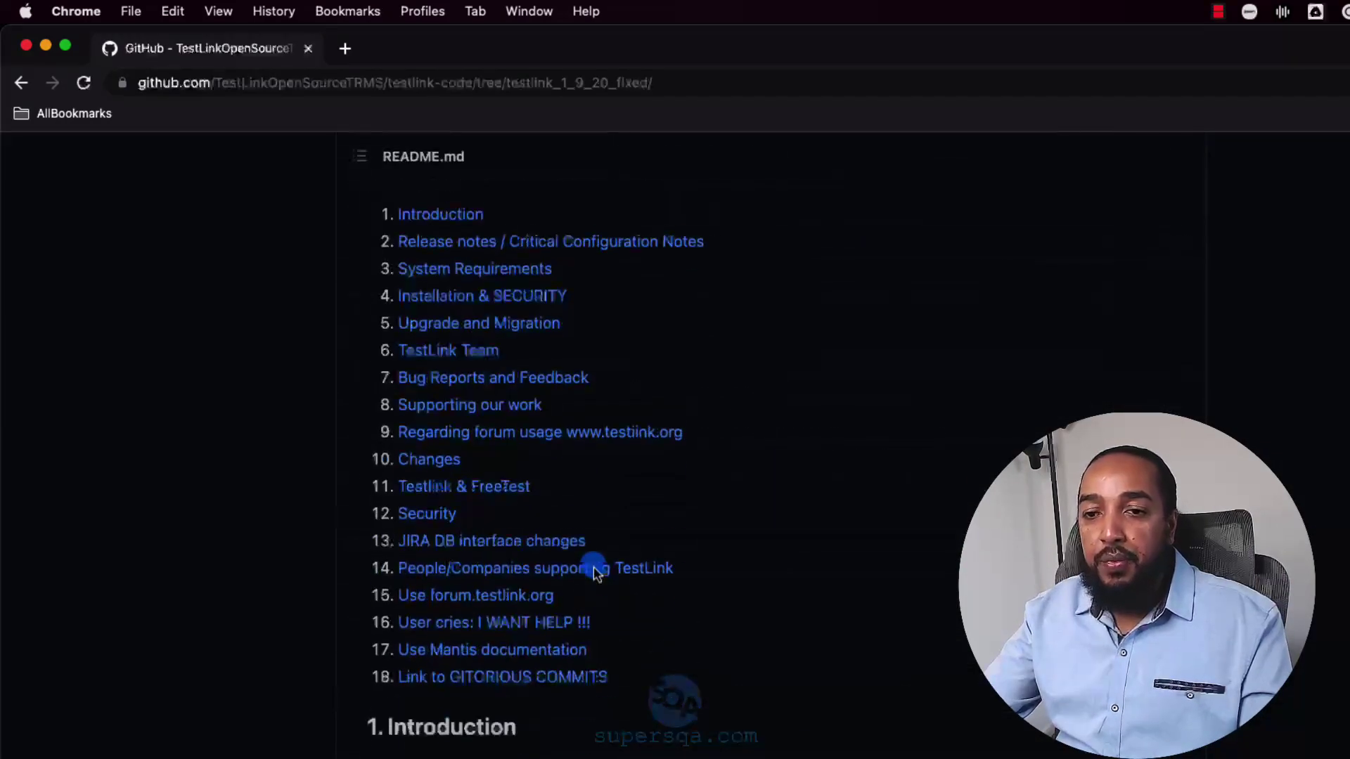
pyautogui.scroll(3, 594, 573)
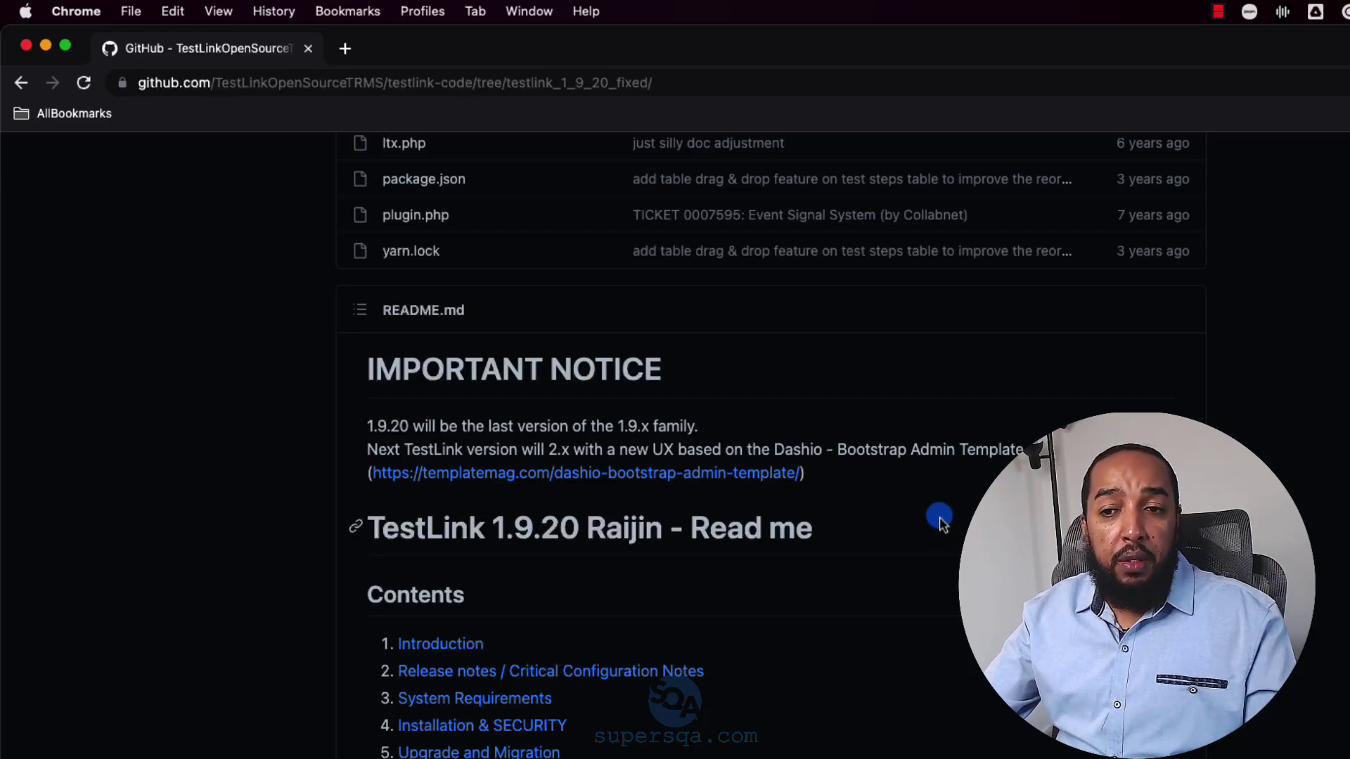
pyautogui.scroll(-20, 935, 518)
pyautogui.scroll(-5, 923, 519)
pyautogui.scroll(15, 921, 518)
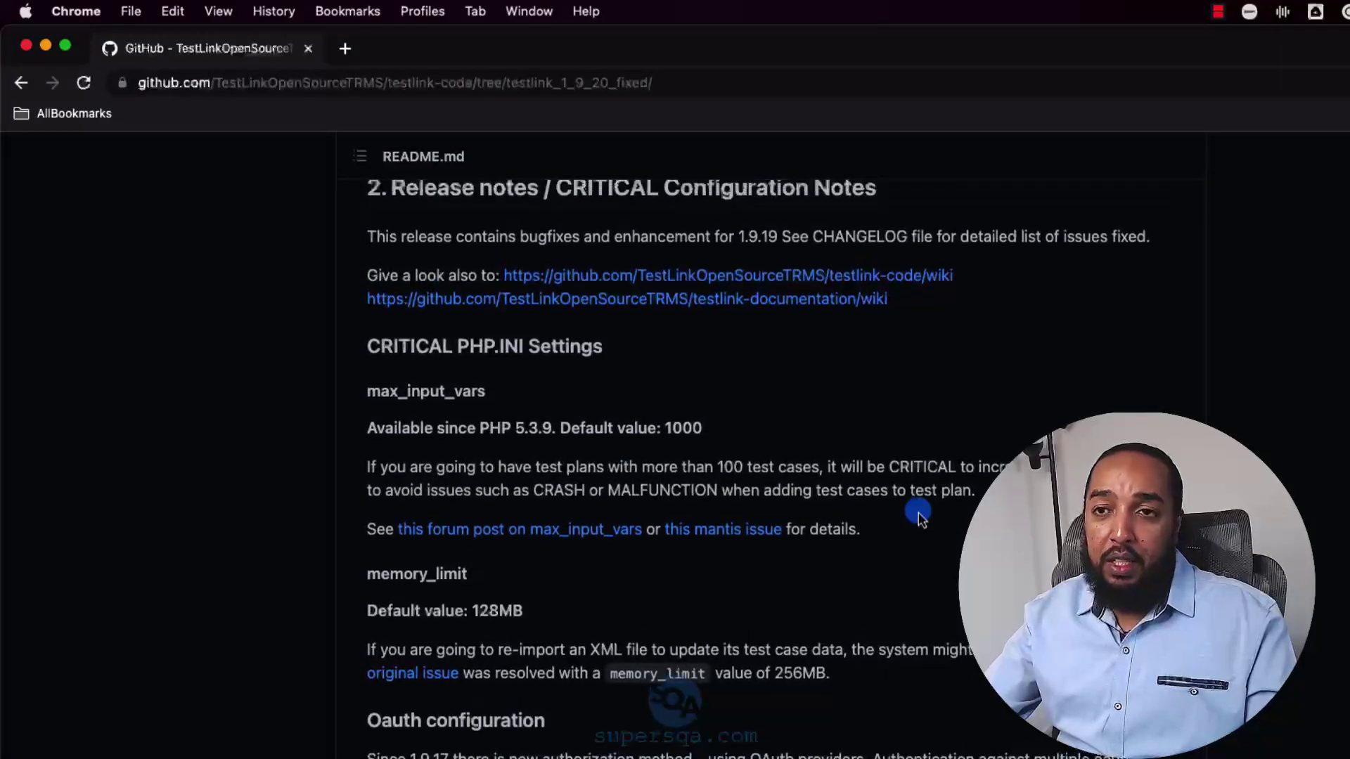
pyautogui.scroll(4, 918, 517)
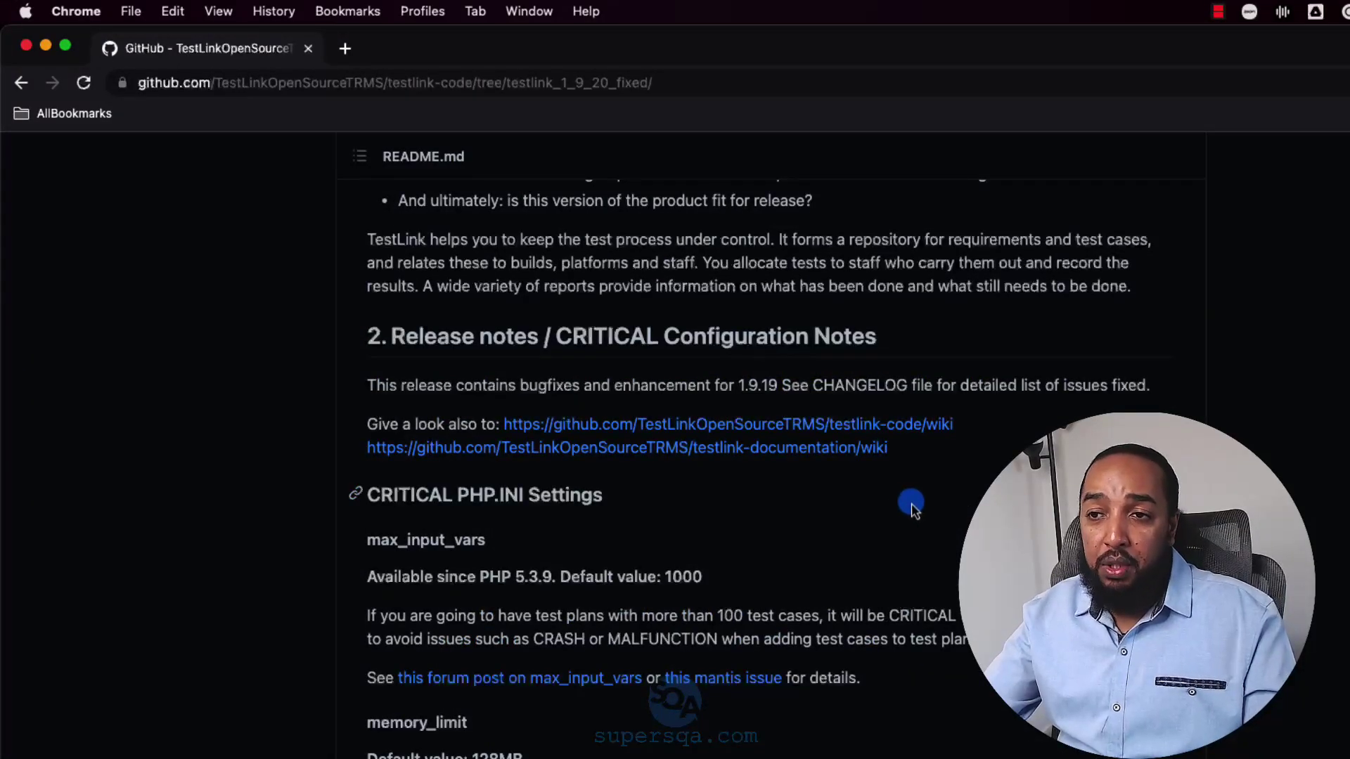
pyautogui.scroll(20, 917, 504)
pyautogui.scroll(-15, 923, 501)
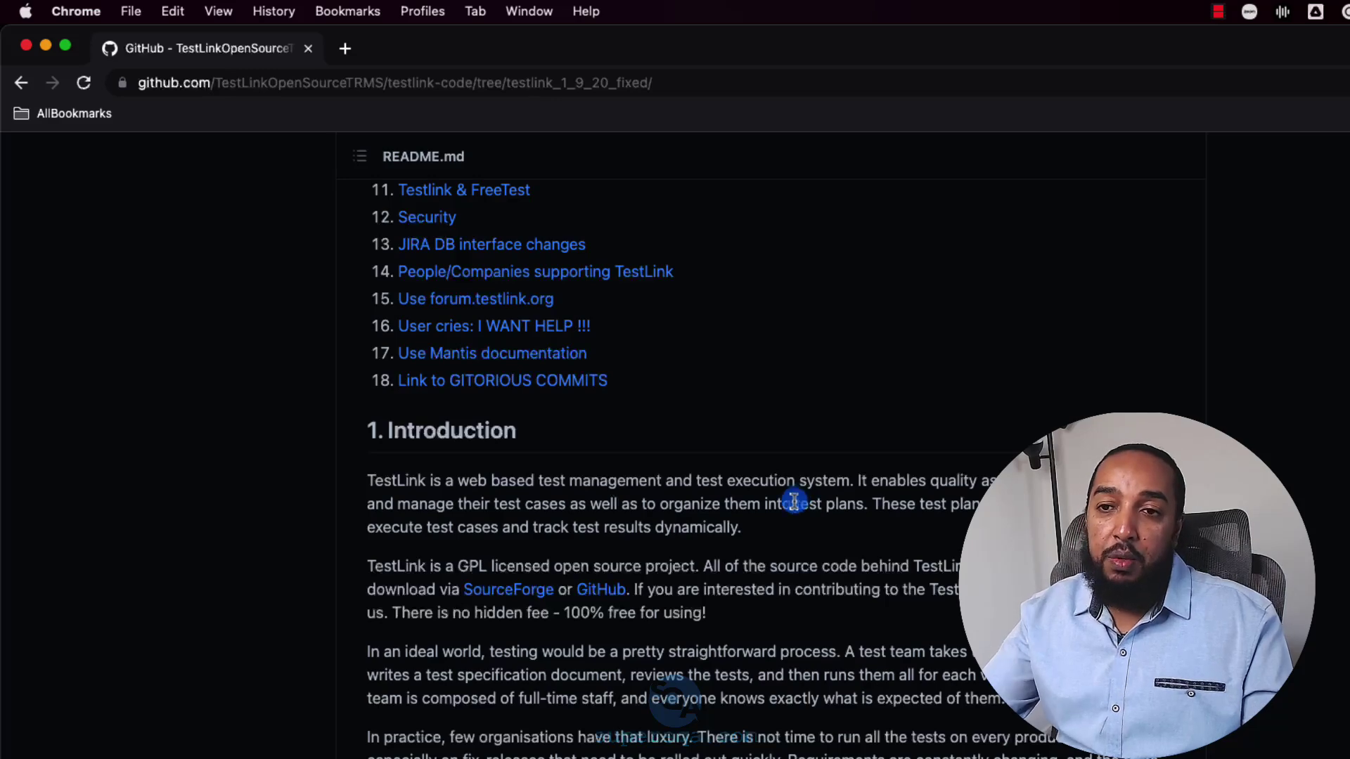
pyautogui.scroll(10, 745, 524)
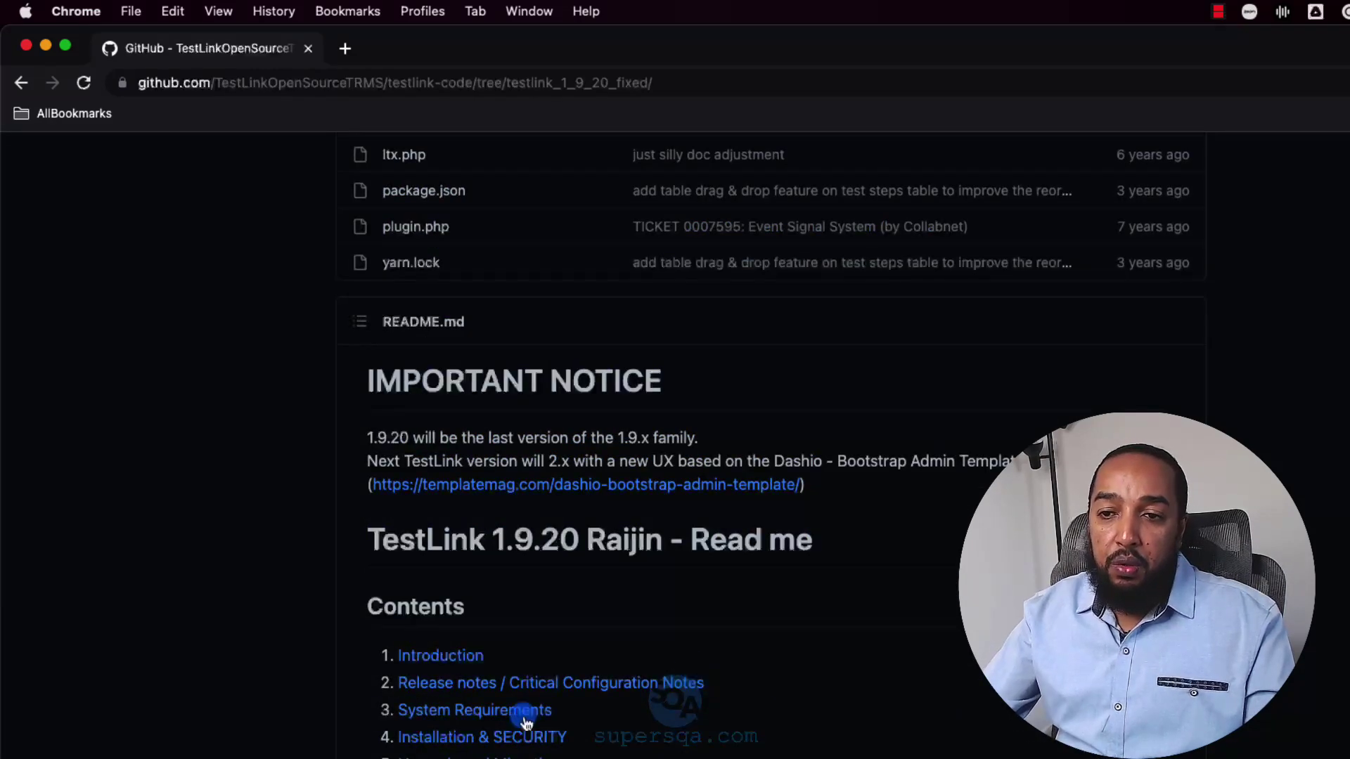
# - Jump to the README's System Requirements section and review the supported databases: MySQL 5.7.x, MariaDB 10.1.x and Postgres 9.x
pyautogui.click(518, 710)
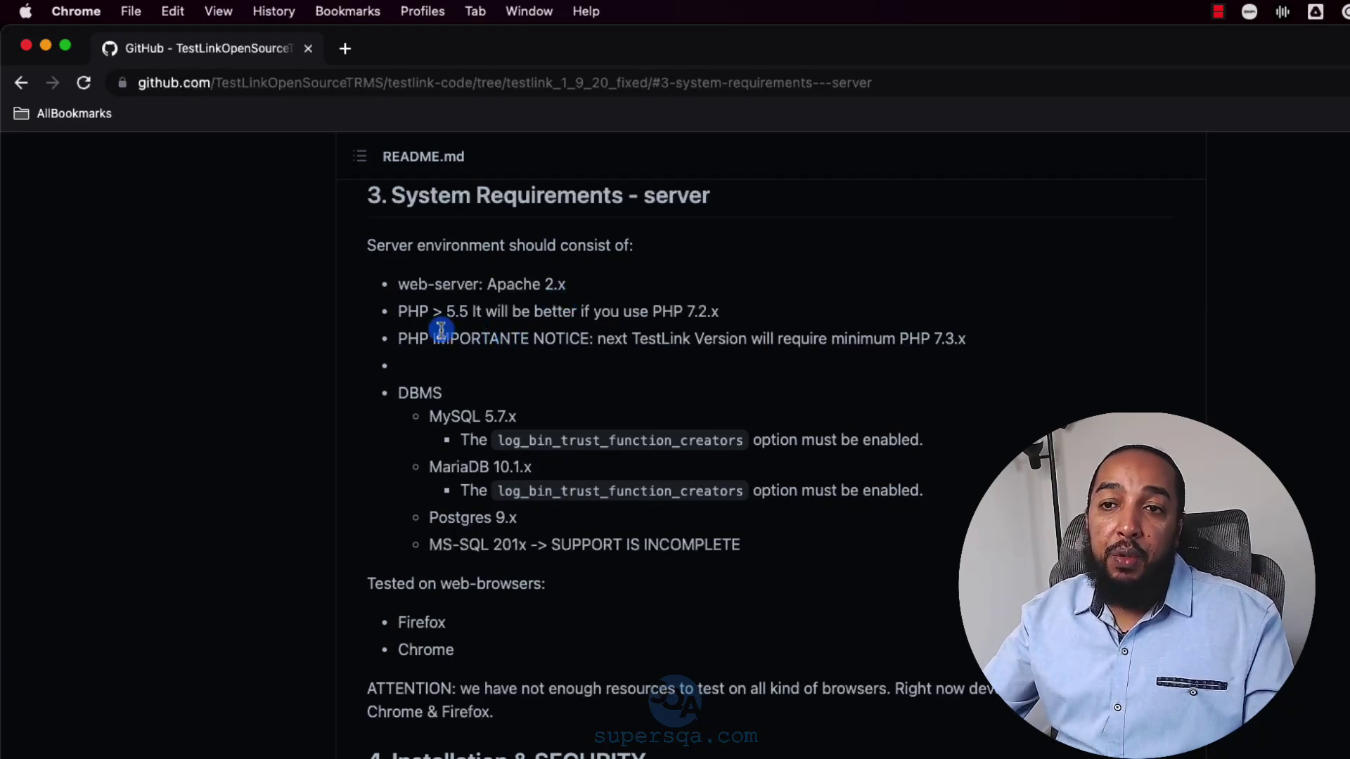
pyautogui.moveTo(433, 392); pyautogui.dragTo(461, 520)
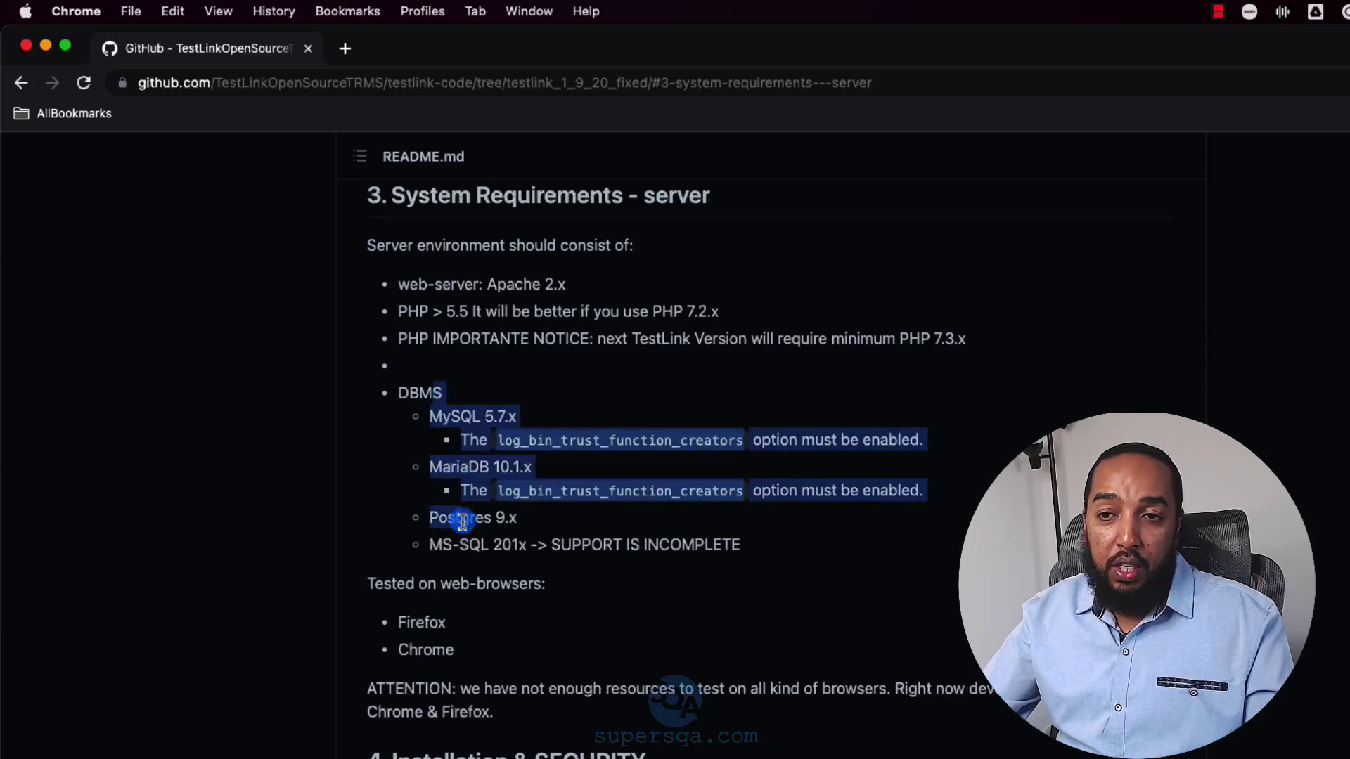
pyautogui.click(446, 417)
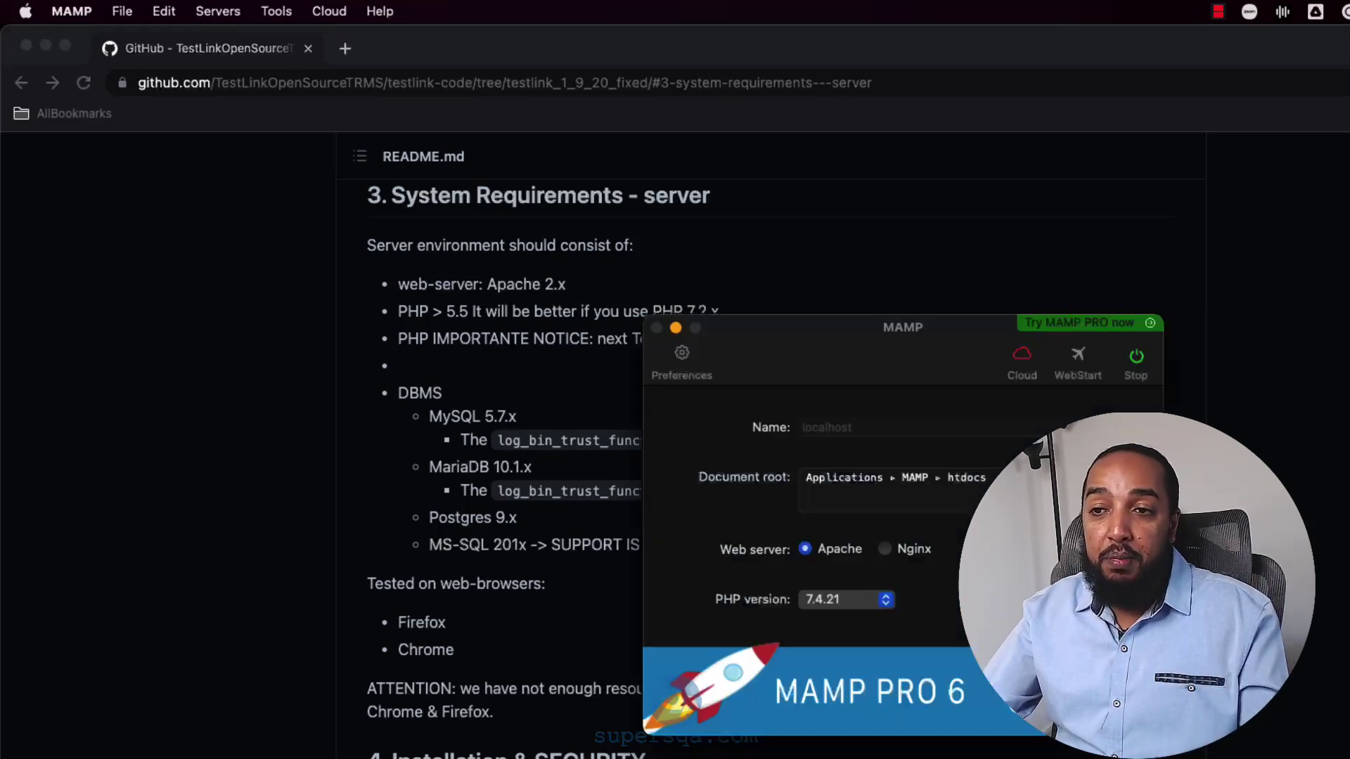
# - Open mamp.info in a new tab from a Google search for 'mamp', check the MAMP app, then return to GitHub
pyautogui.click(358, 52)
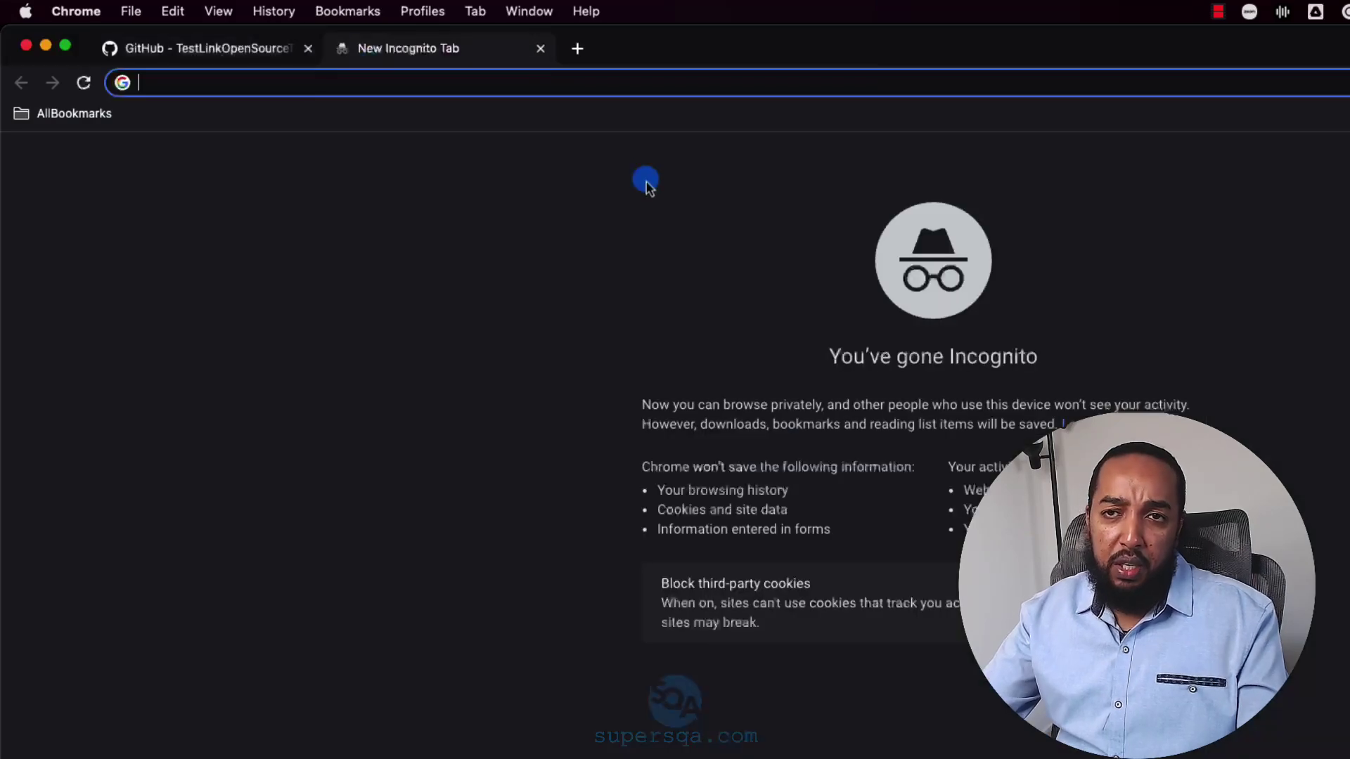
pyautogui.write('mamp')
pyautogui.press('Return')
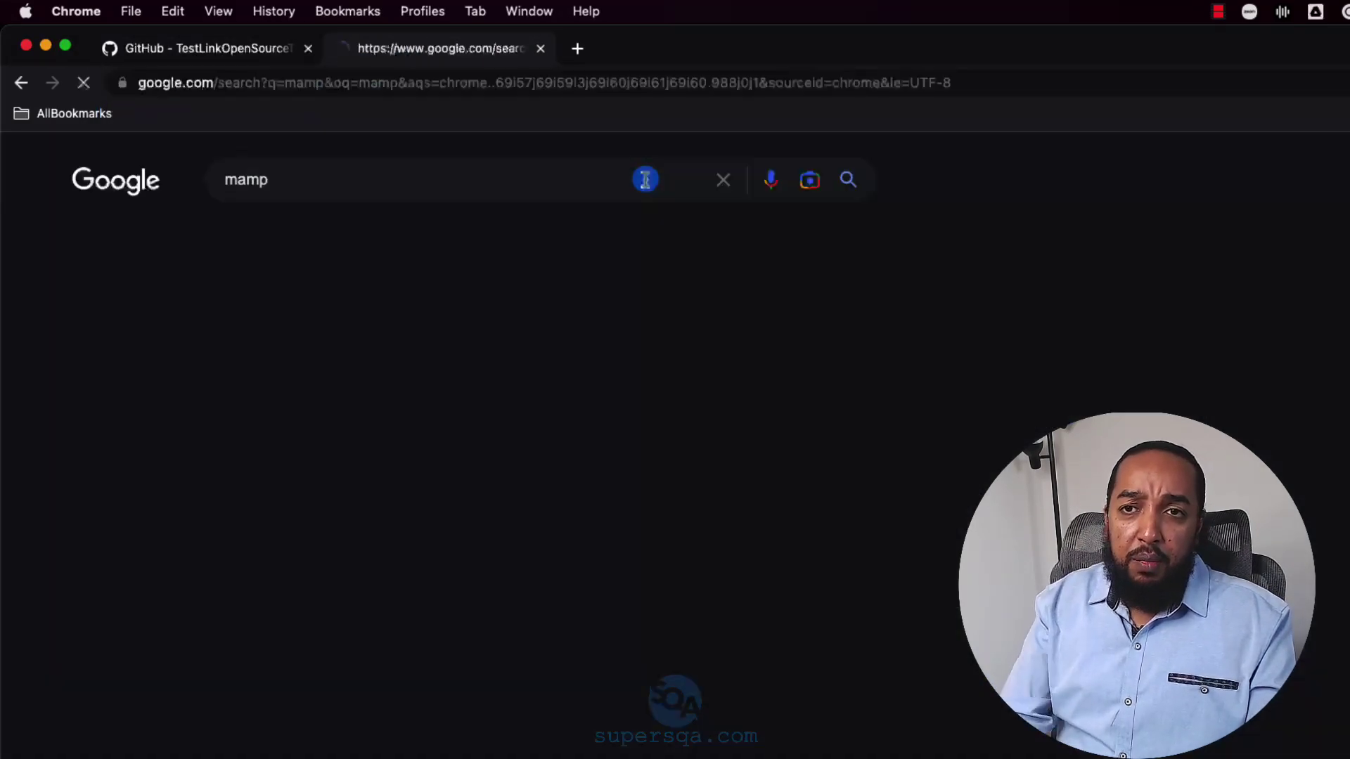
pyautogui.click(385, 362)
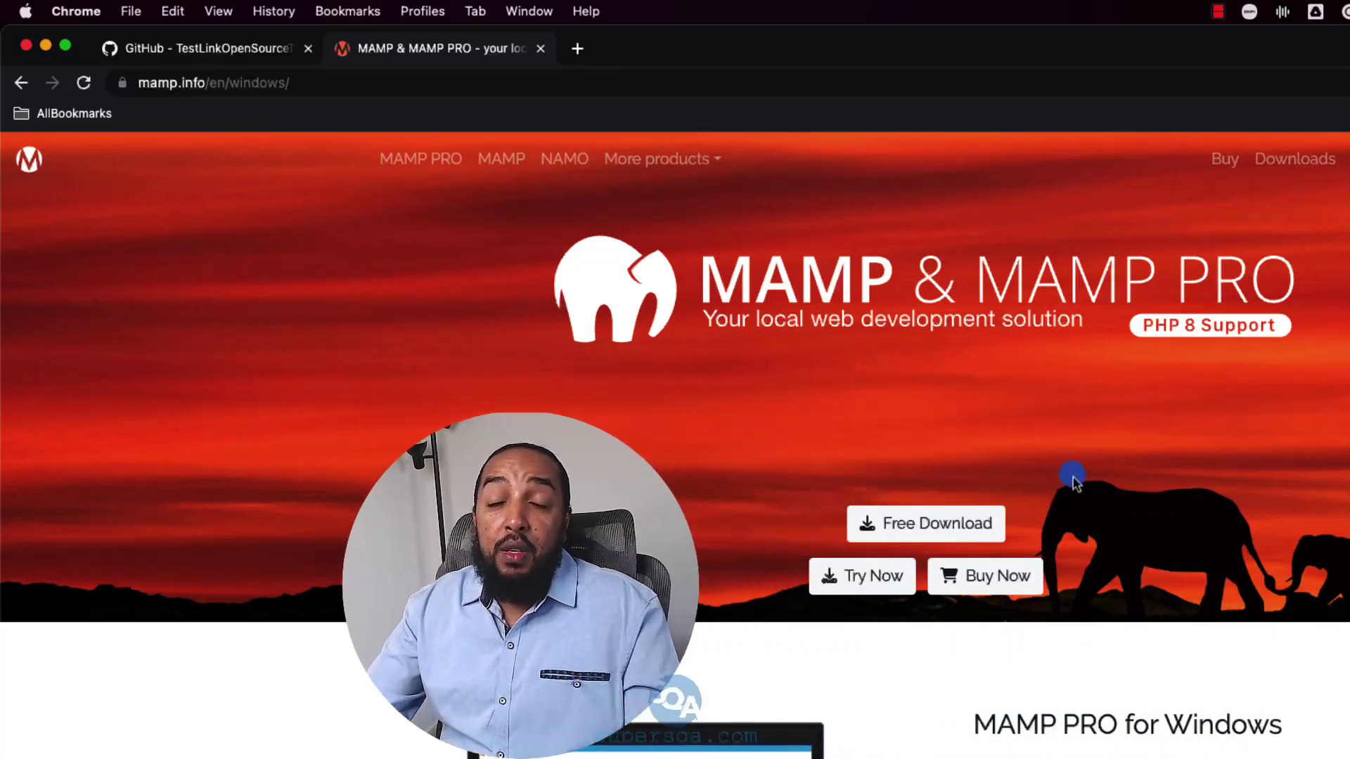
pyautogui.press('super+Tab')
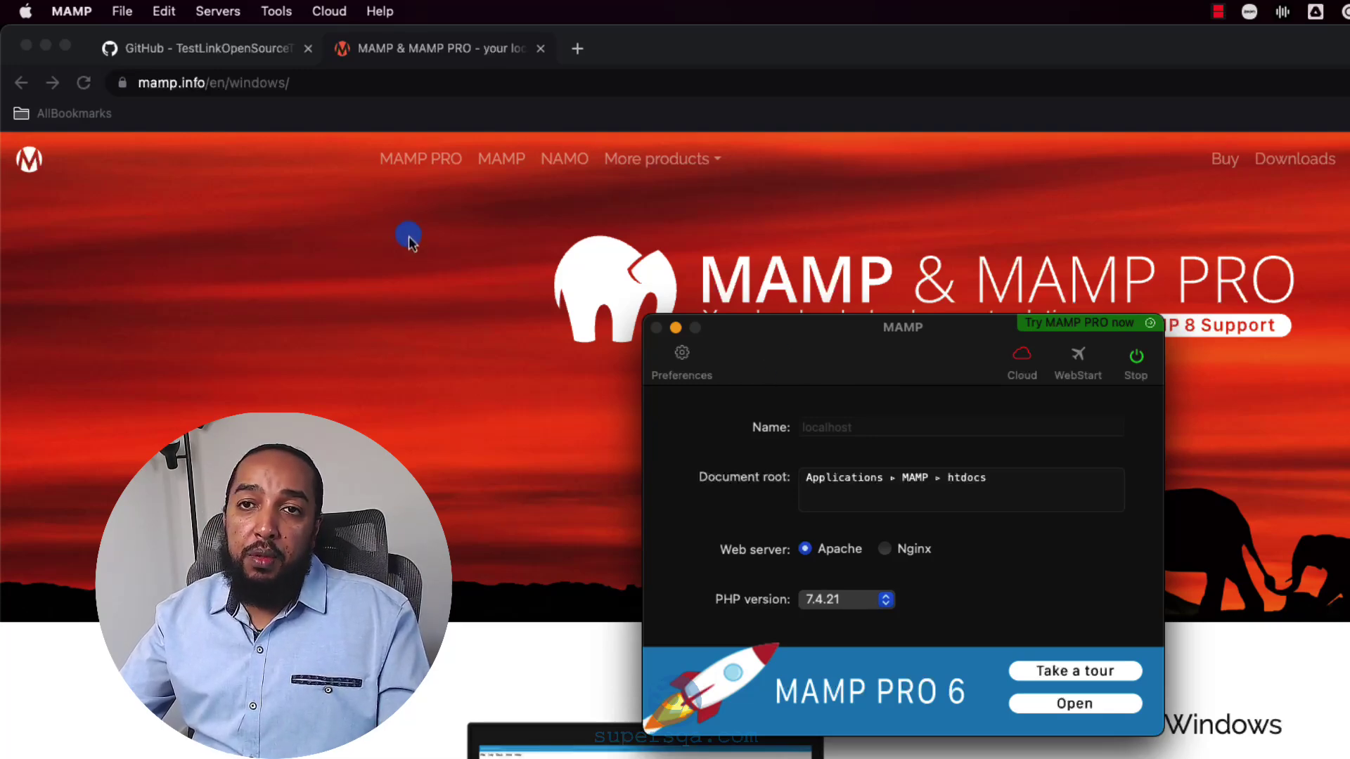
pyautogui.click(227, 57)
# - Download the testlink_1_9_20_fixed branch as a ZIP from the Code menu
pyautogui.scroll(15, 598, 404)
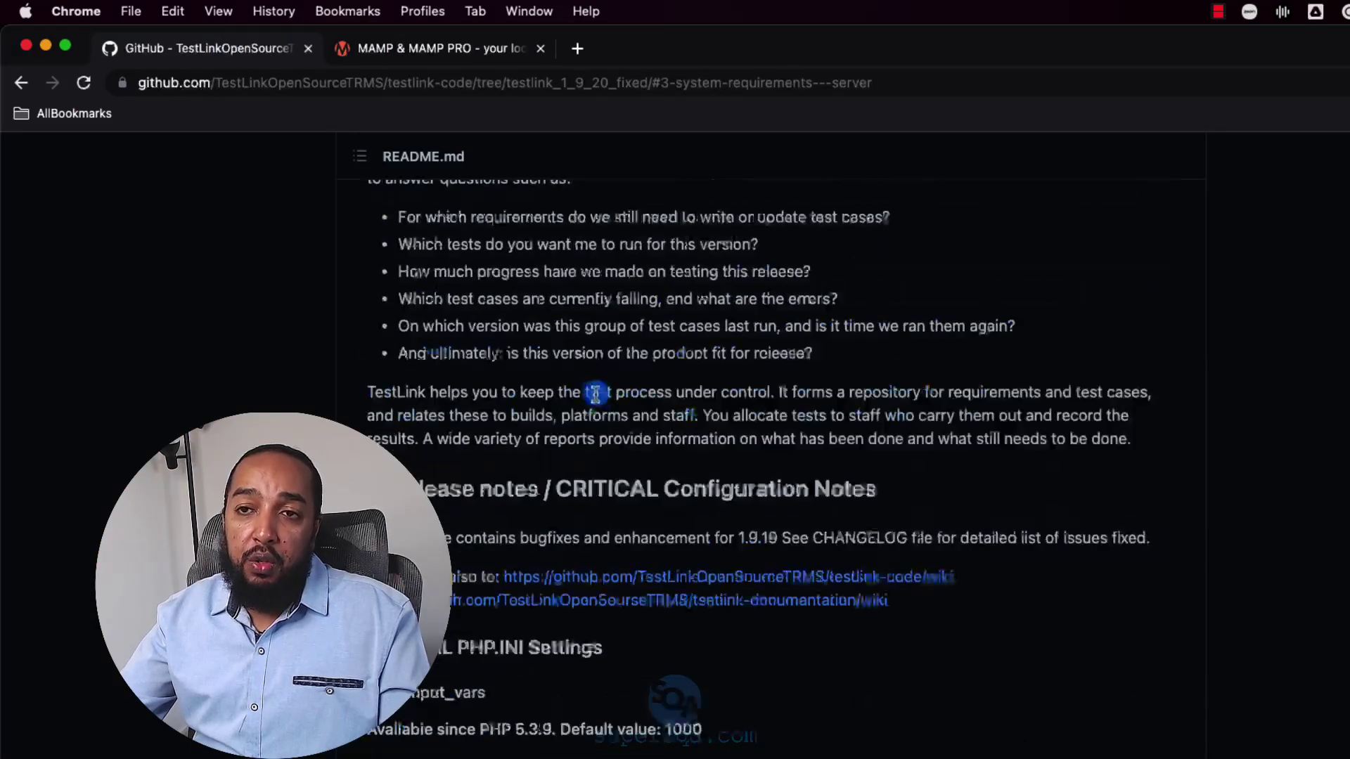
pyautogui.scroll(10, 549, 343)
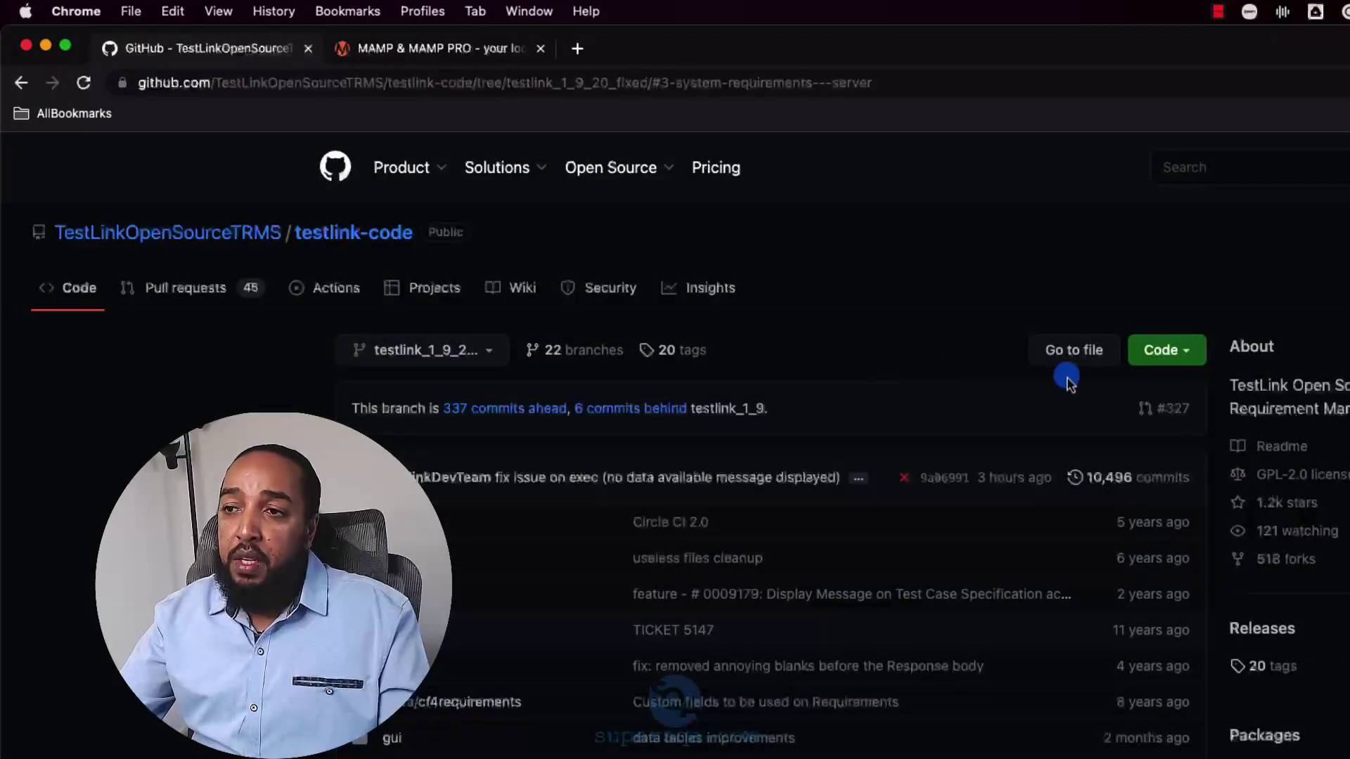
pyautogui.click(1186, 355)
pyautogui.click(893, 661)
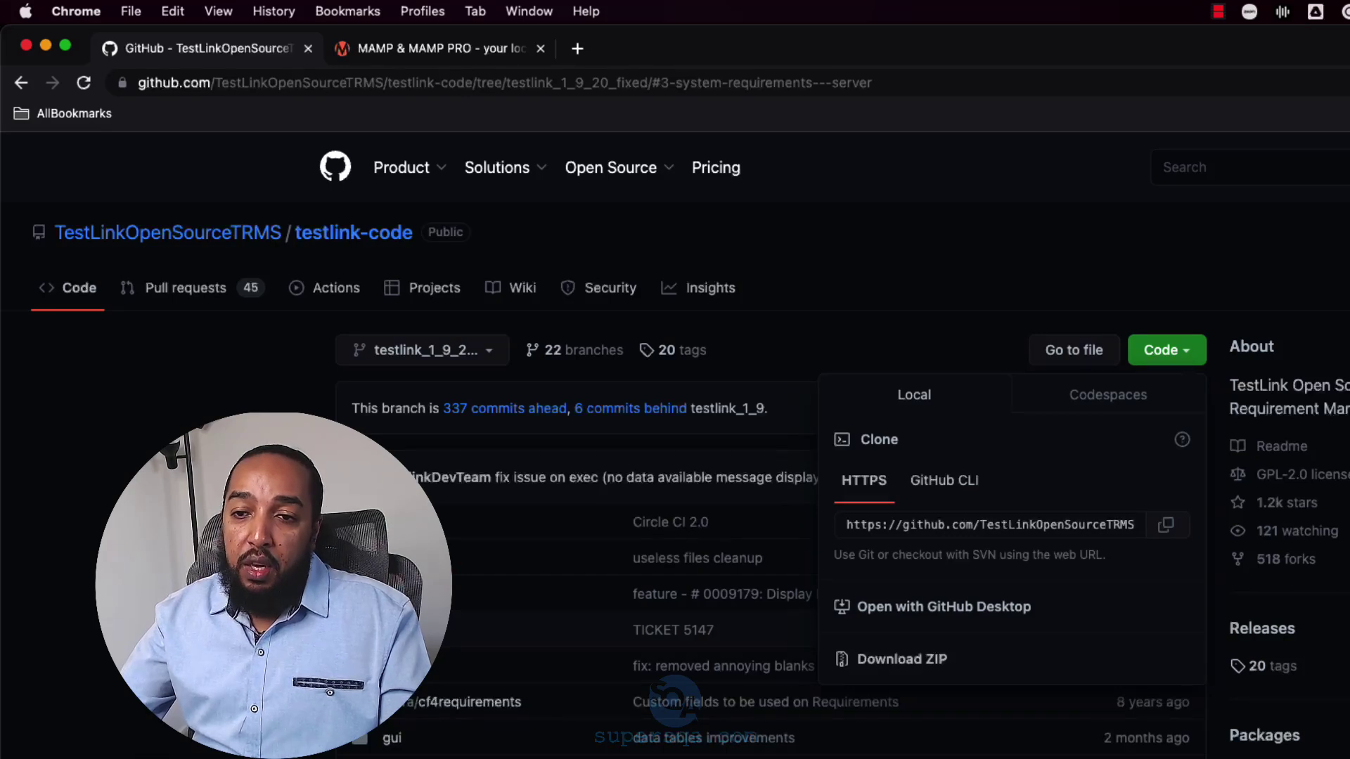
pyautogui.click(303, 677)
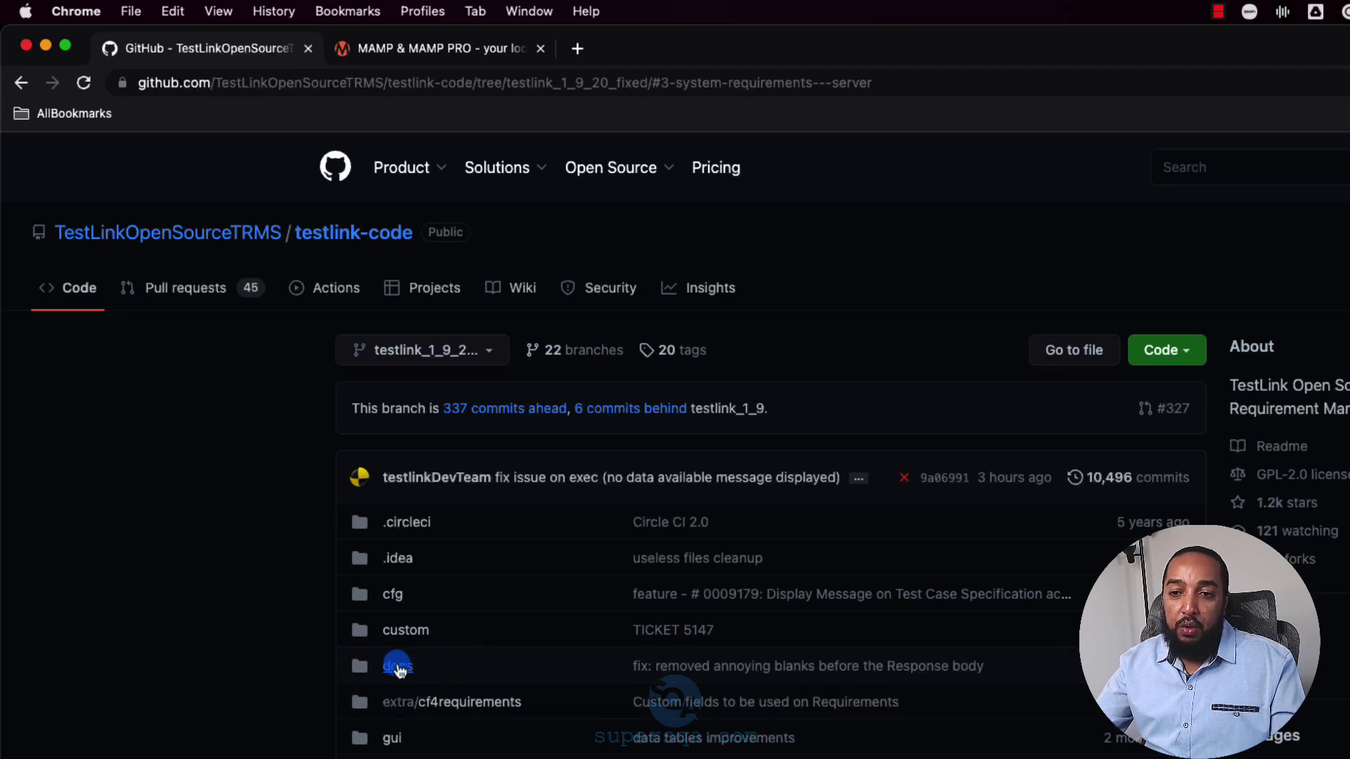
# - Look through the docs folder, then read the README's upgrade notes and Special Cases
pyautogui.click(398, 667)
pyautogui.scroll(-7, 528, 667)
pyautogui.click(433, 650)
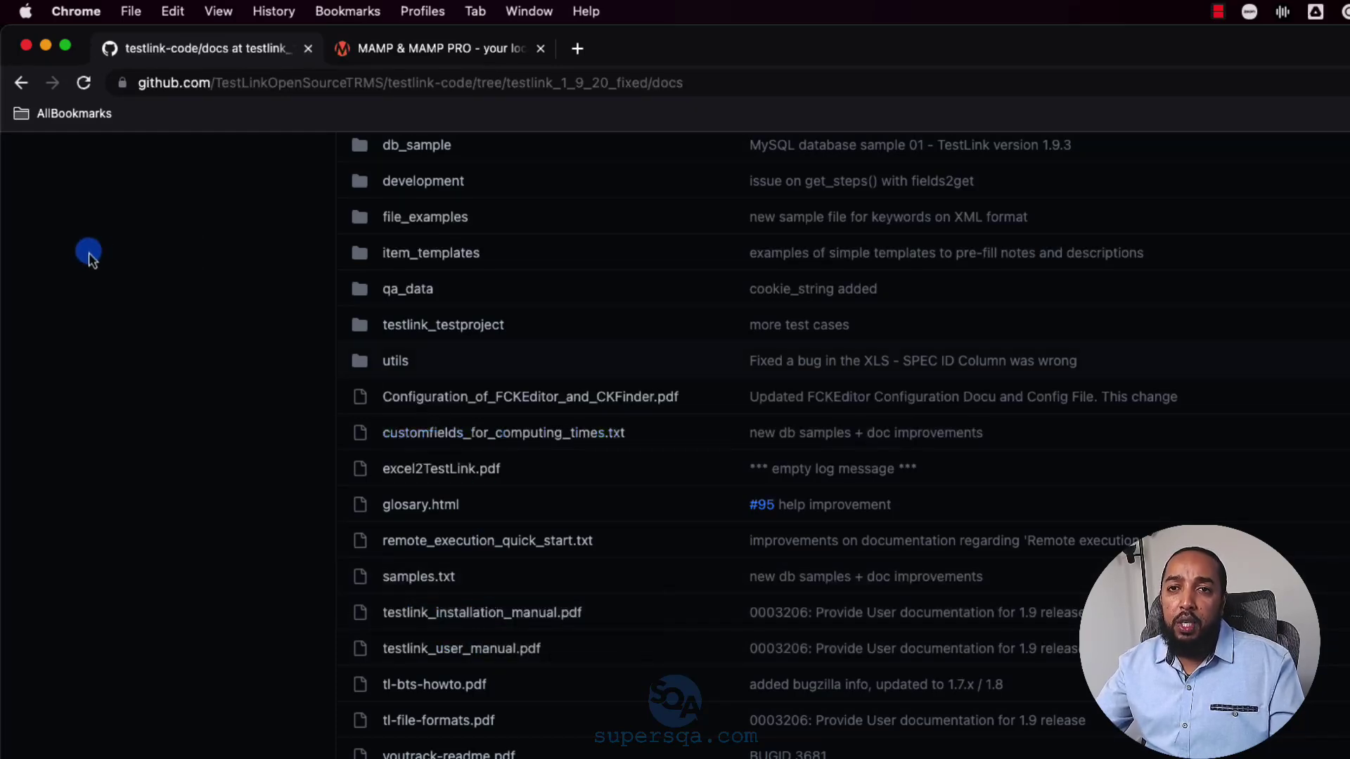
pyautogui.click(21, 83)
pyautogui.scroll(-10, 497, 512)
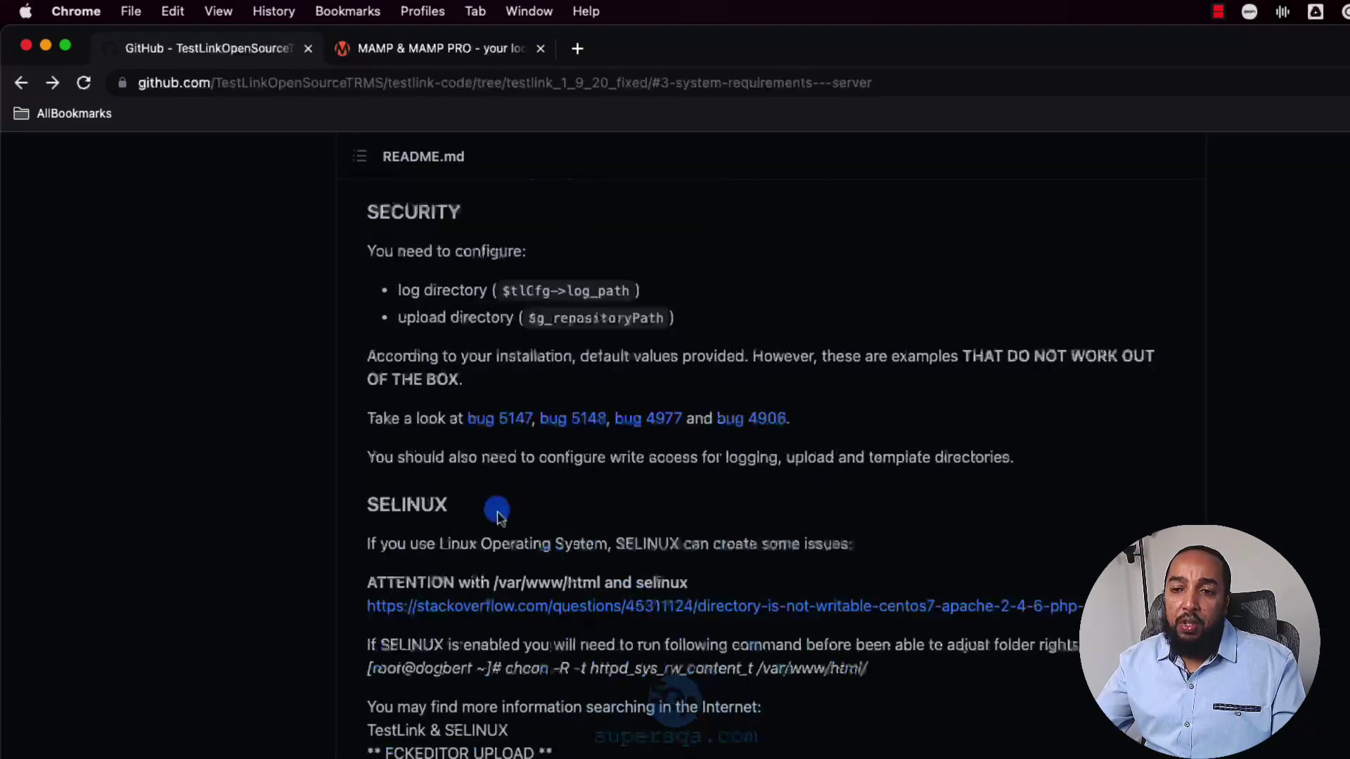
pyautogui.scroll(-15, 507, 578)
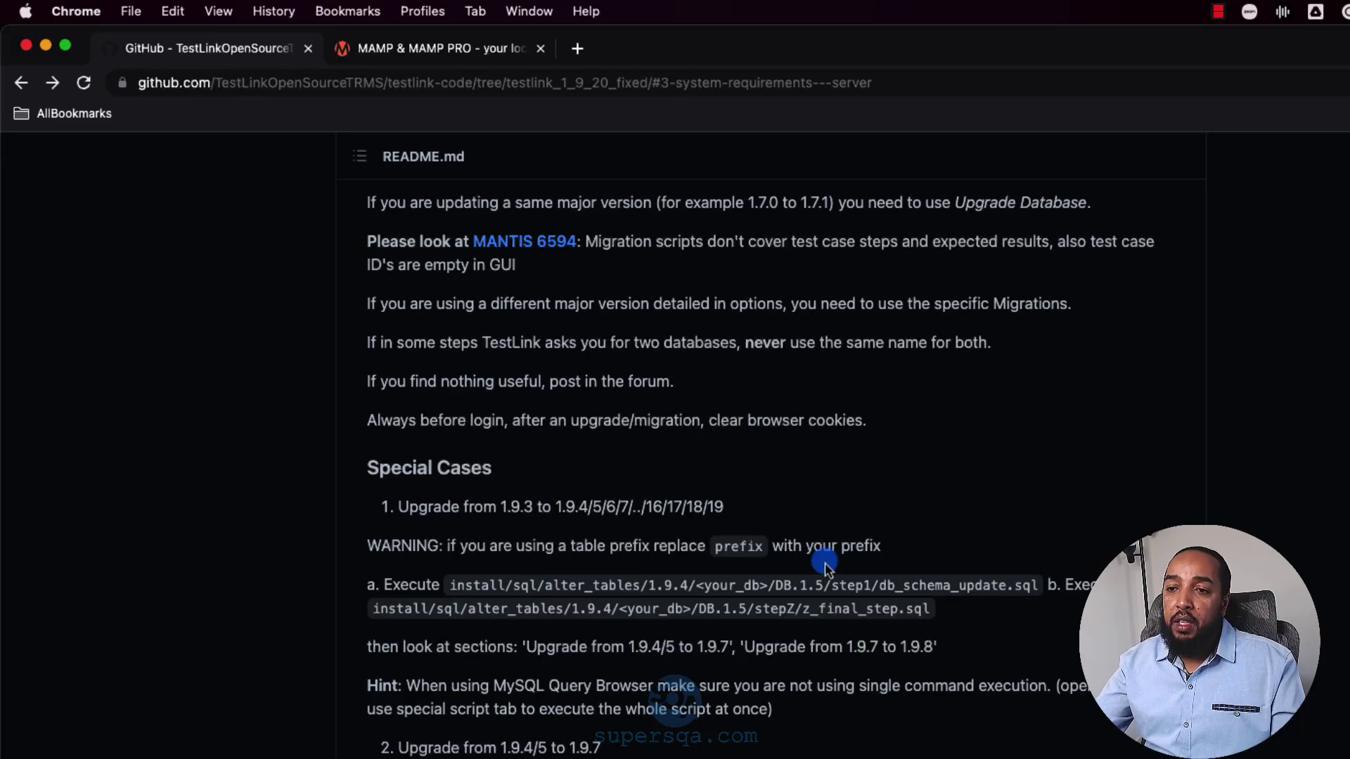
pyautogui.scroll(-10, 825, 566)
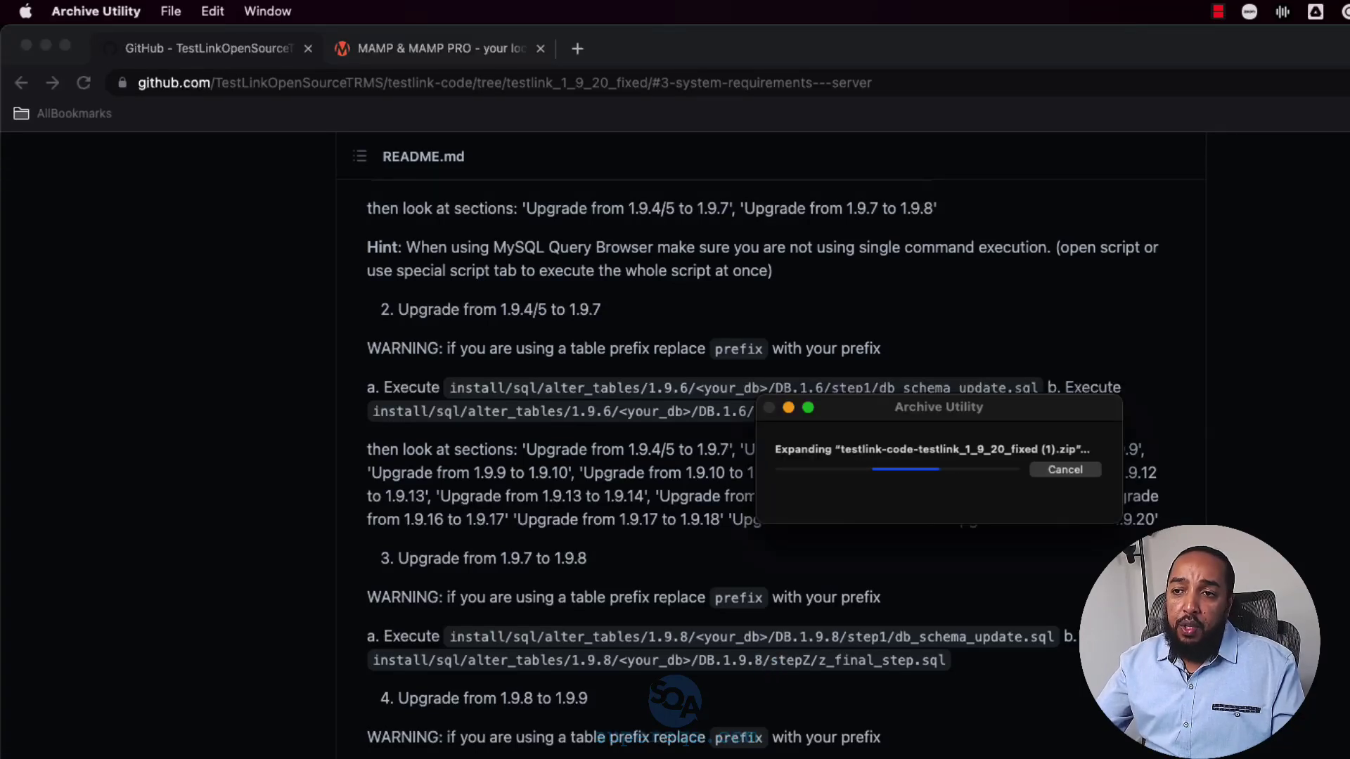
# - In Finder, bring up options for the extracted 'testlink-code-testlink_1_9_20_fixed 2' folder
pyautogui.press('super+Tab')
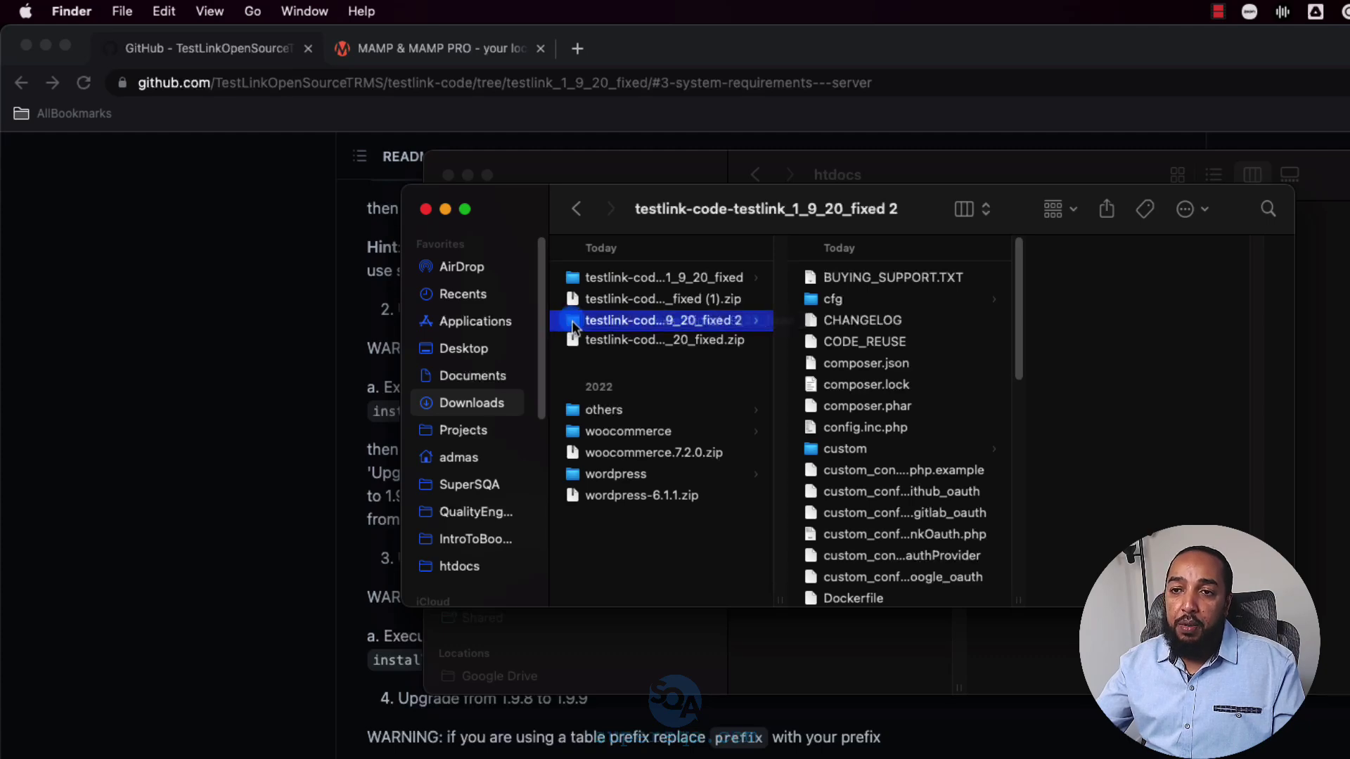
pyautogui.rightClick(573, 320)
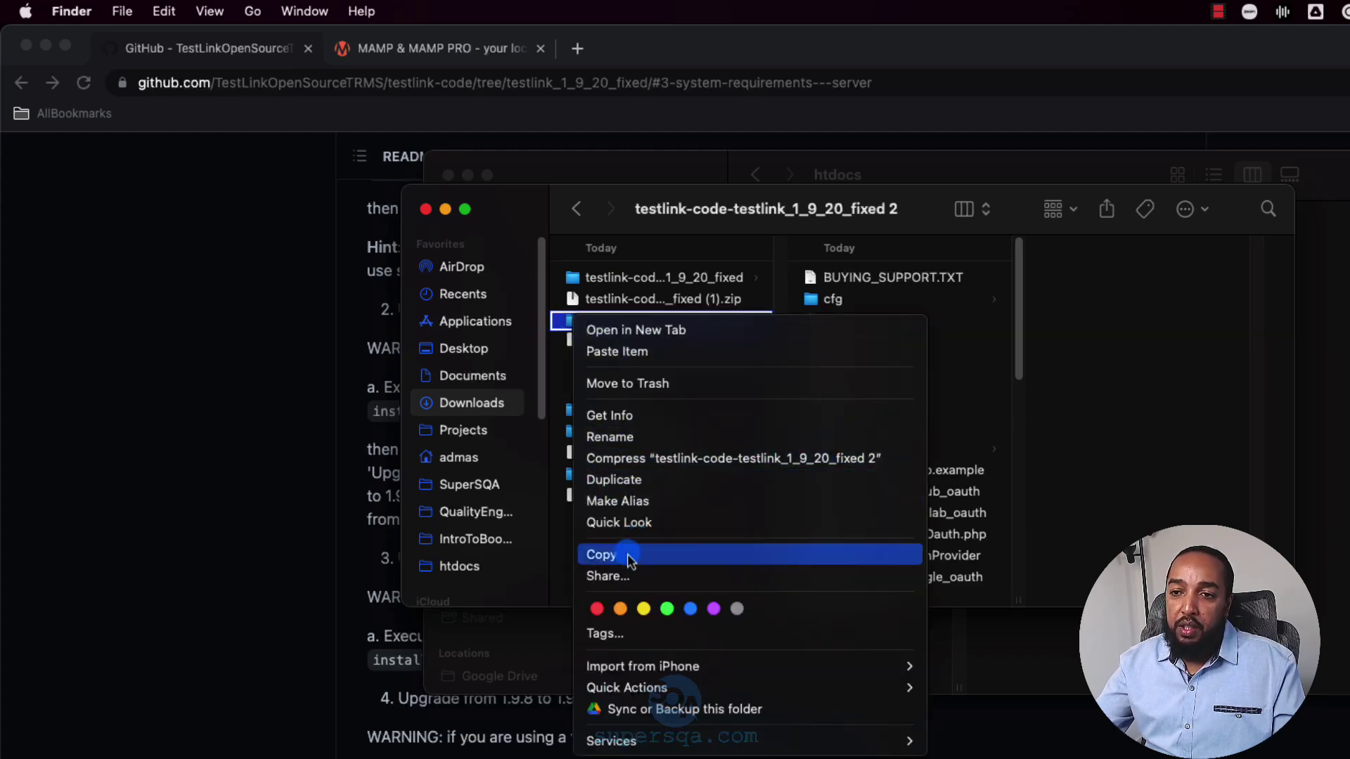
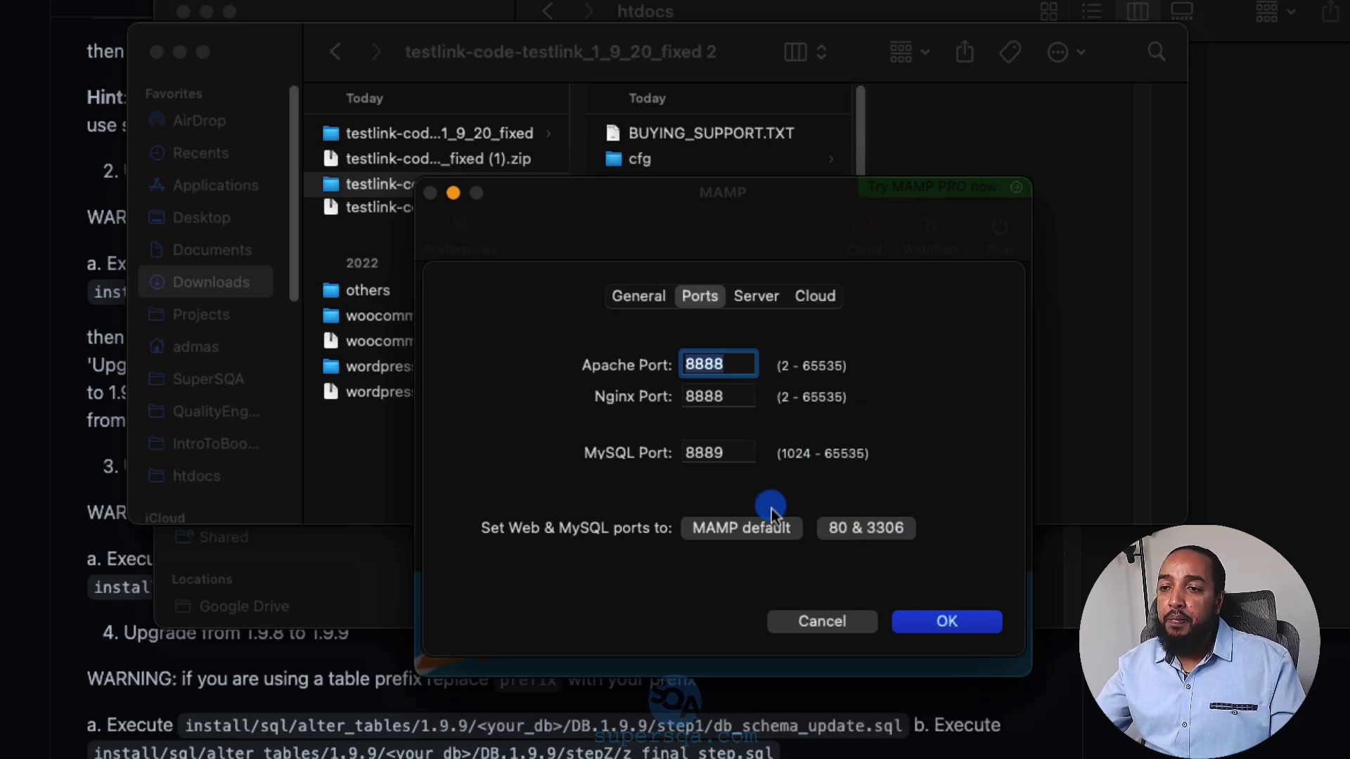
# - Open MAMP's htdocs document root in Finder from the Server settings
pyautogui.click(756, 298)
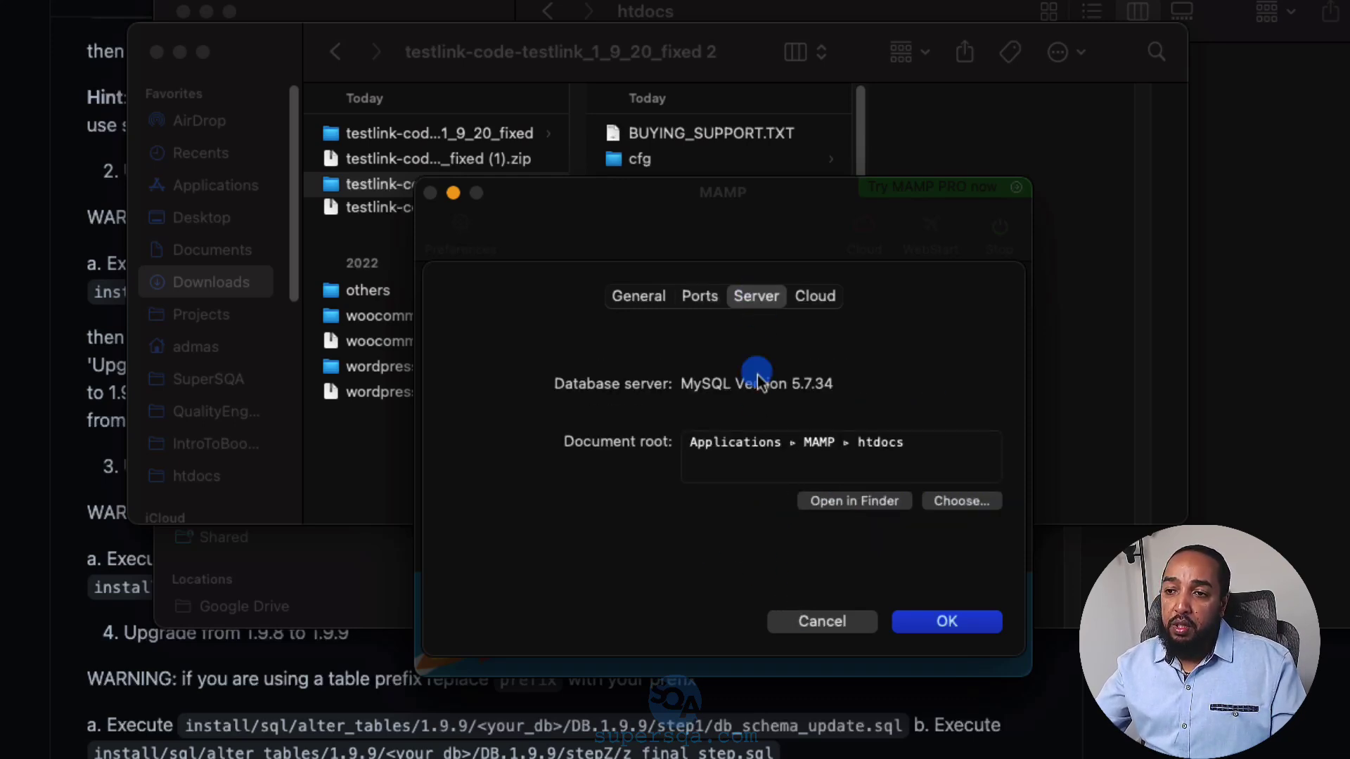
pyautogui.click(844, 506)
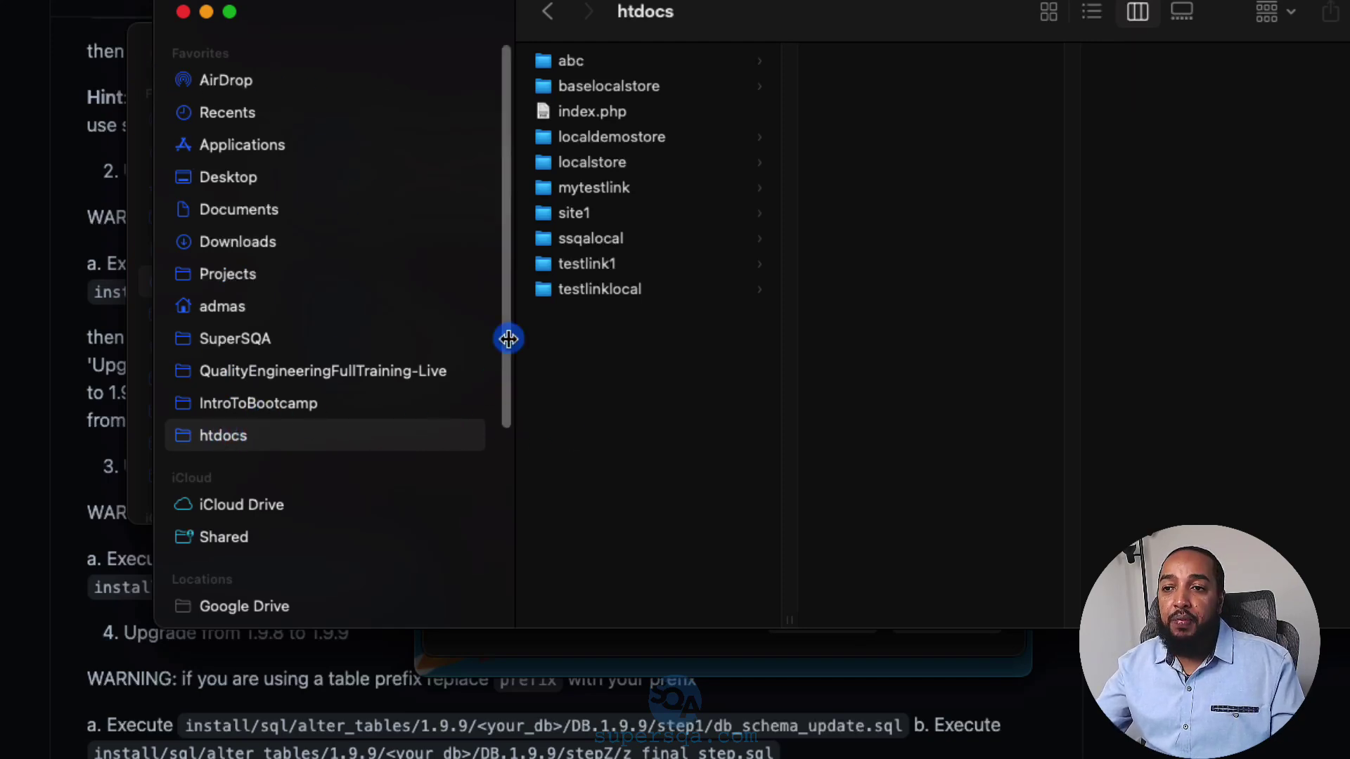
# - Paste the copied TestLink 1.9.20 folder into htdocs and rename it testlink2
pyautogui.rightClick(564, 337)
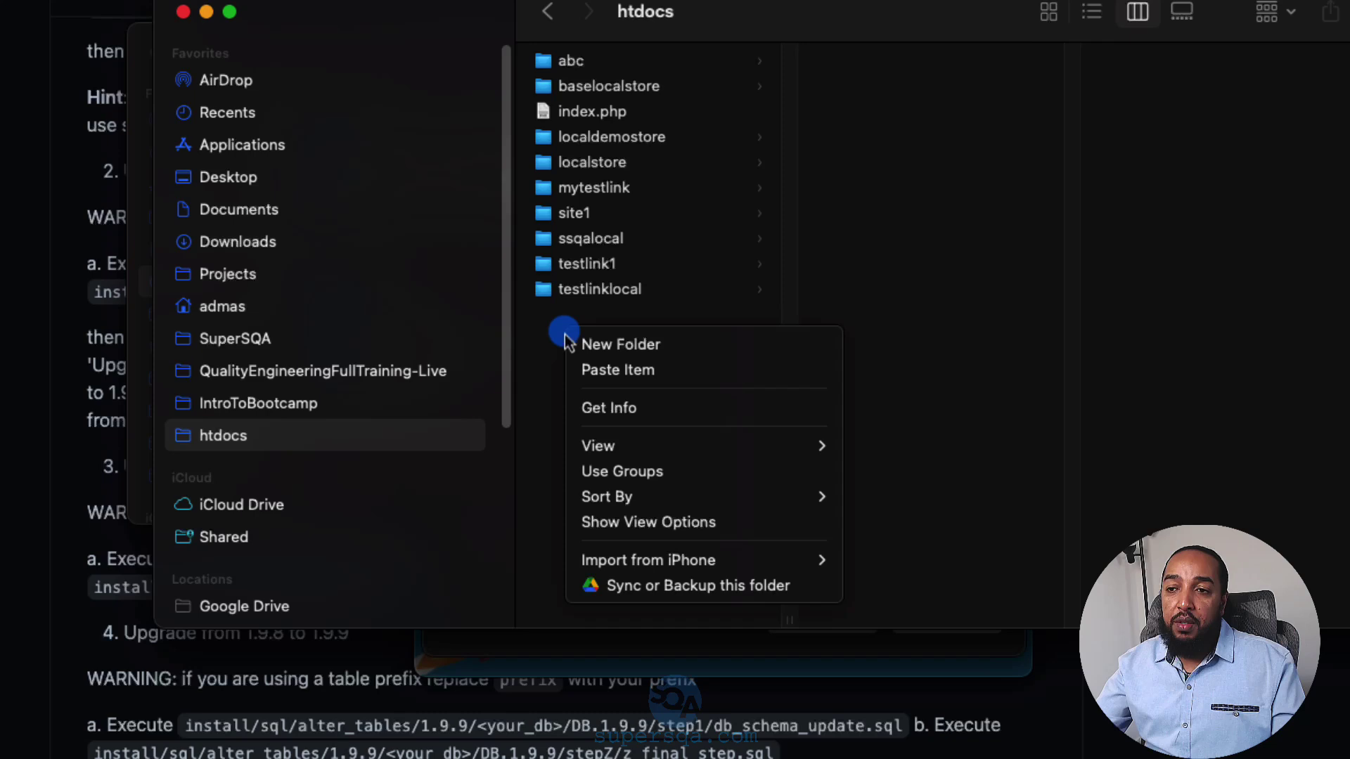
pyautogui.click(673, 371)
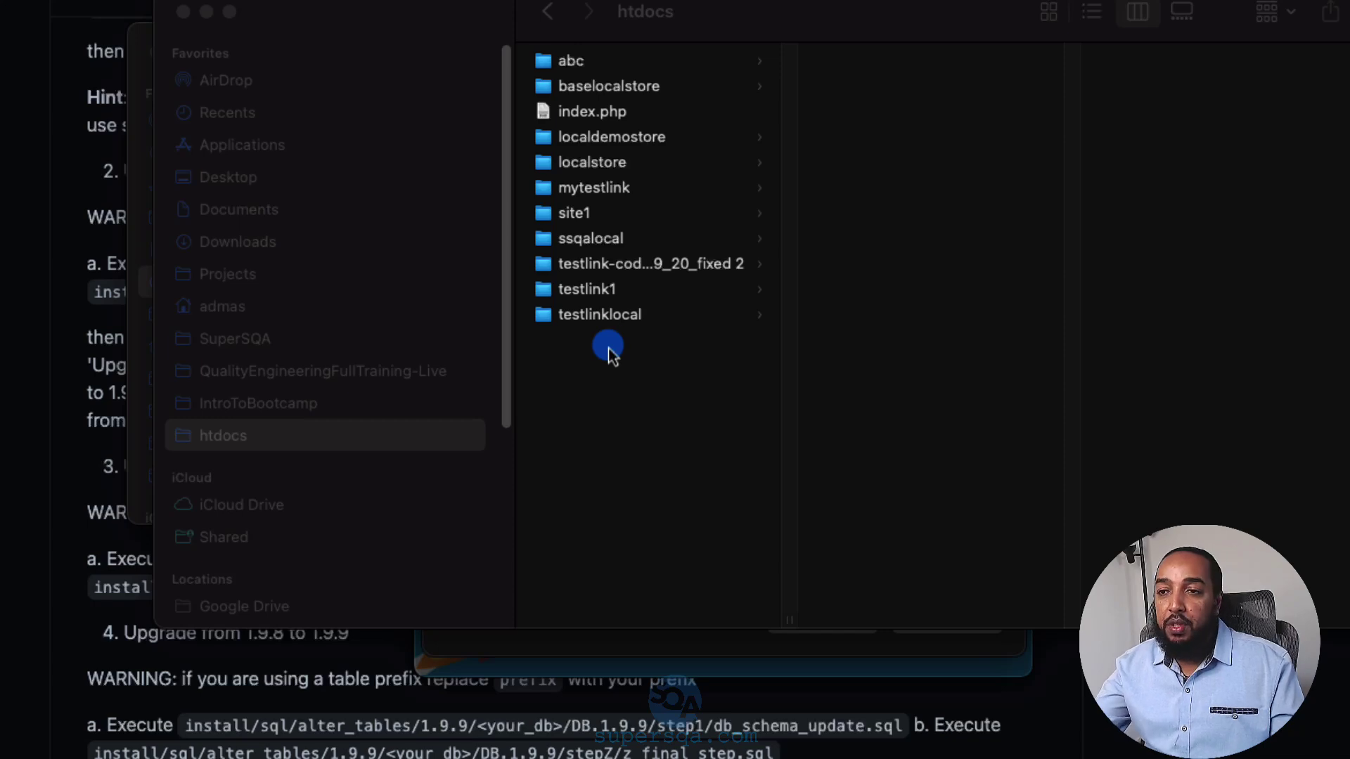
pyautogui.click(609, 265)
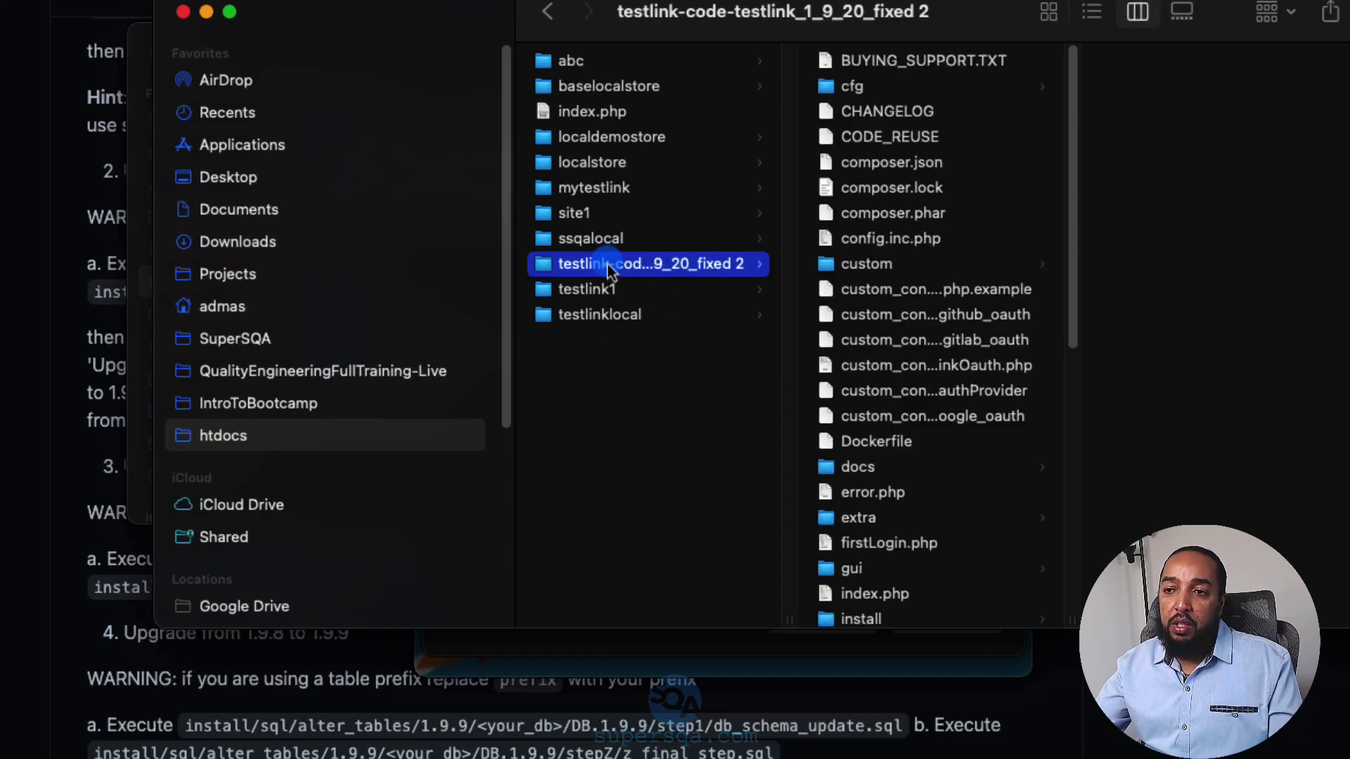
pyautogui.click(609, 267)
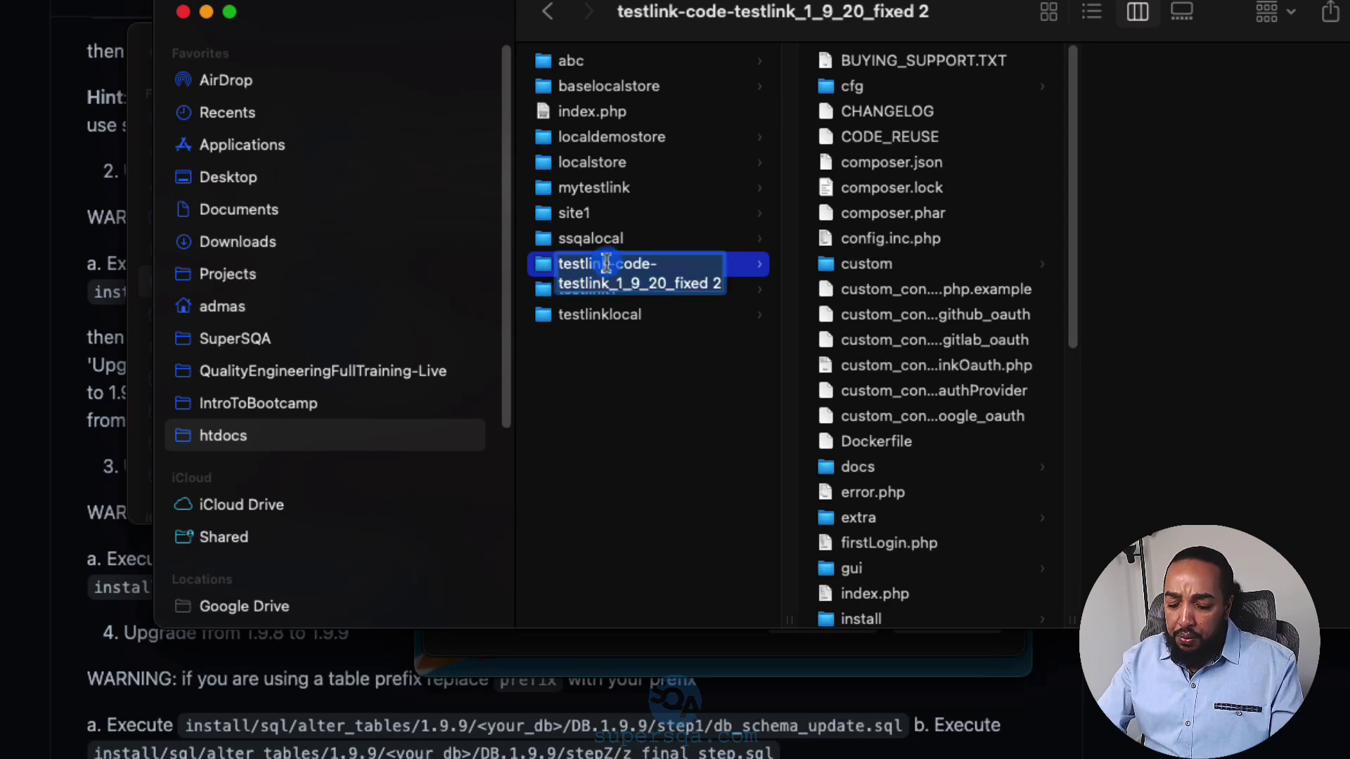
pyautogui.write('testlink2')
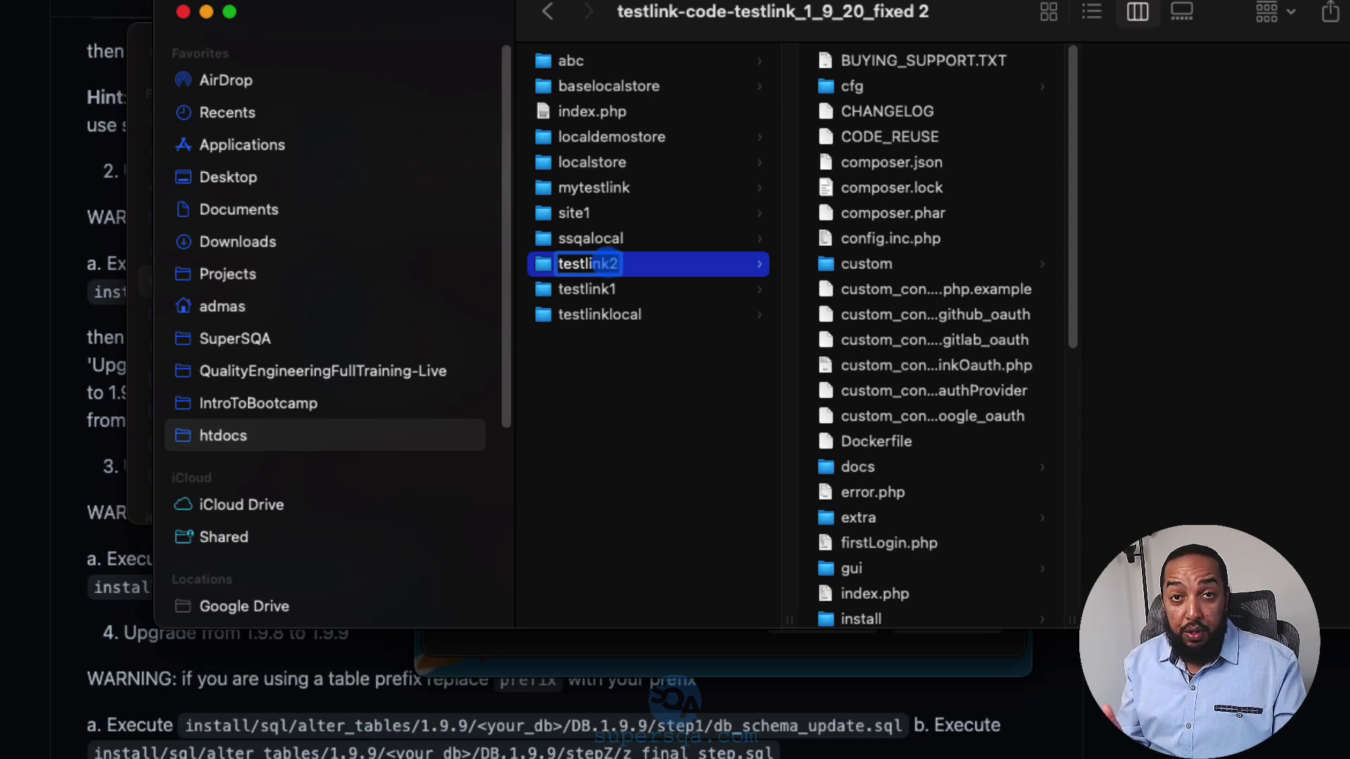
pyautogui.press('Return')
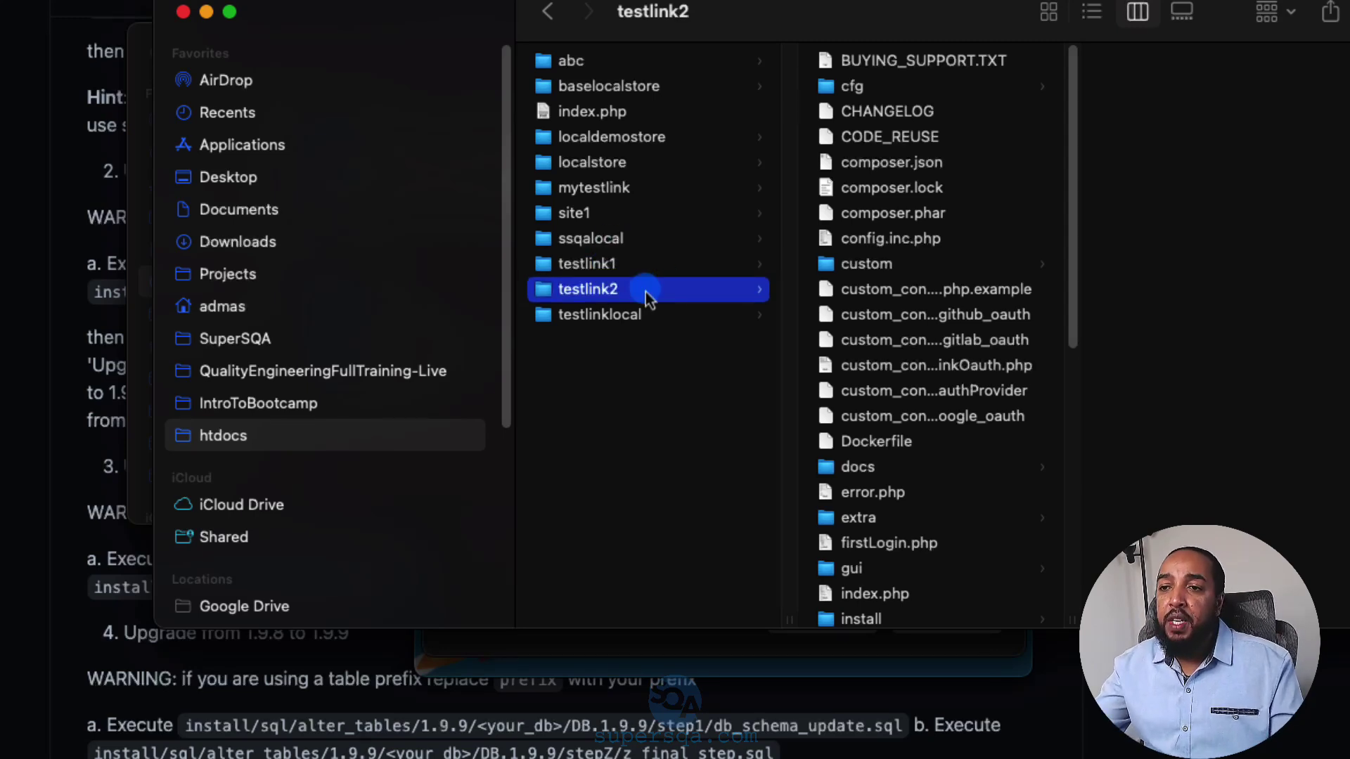
# - Look through the testlink2 folder's files and the README, then return to MAMP
pyautogui.scroll(-8, 896, 513)
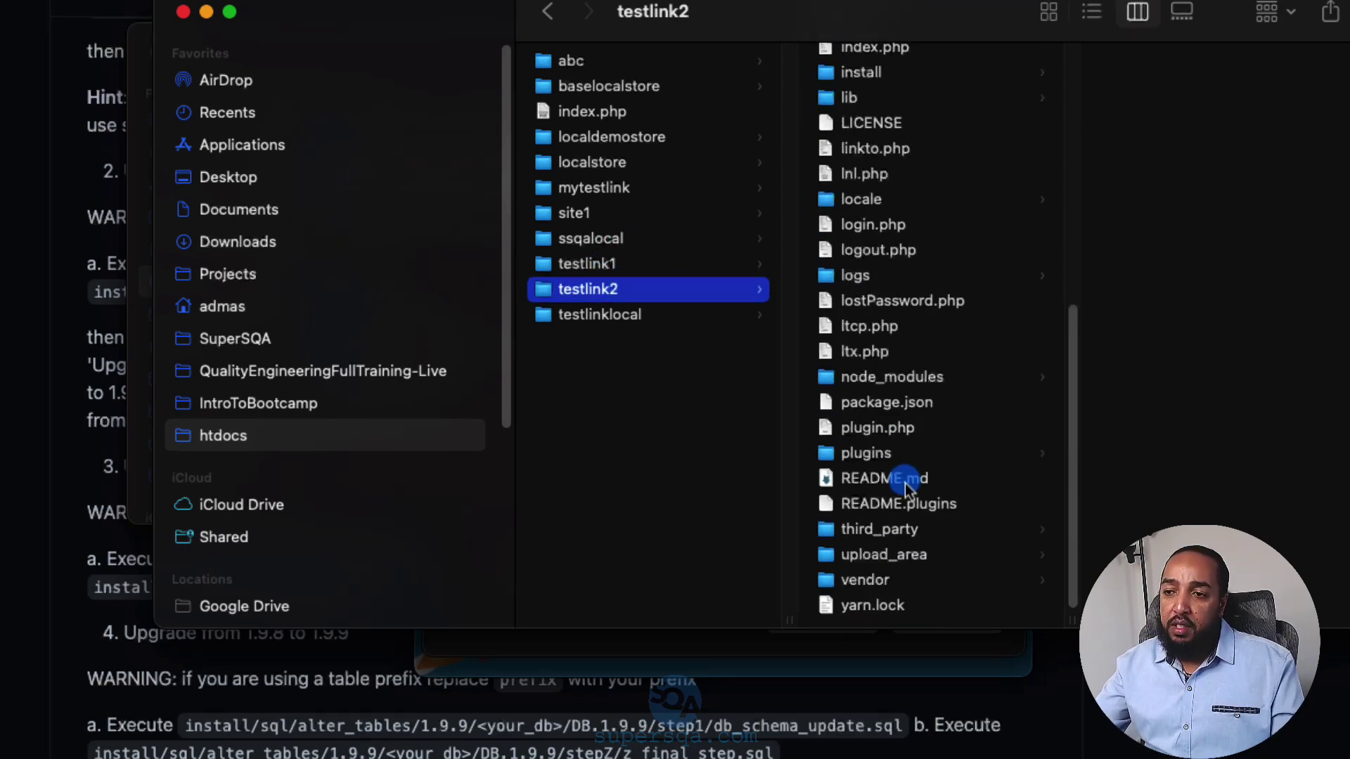
pyautogui.scroll(8, 911, 454)
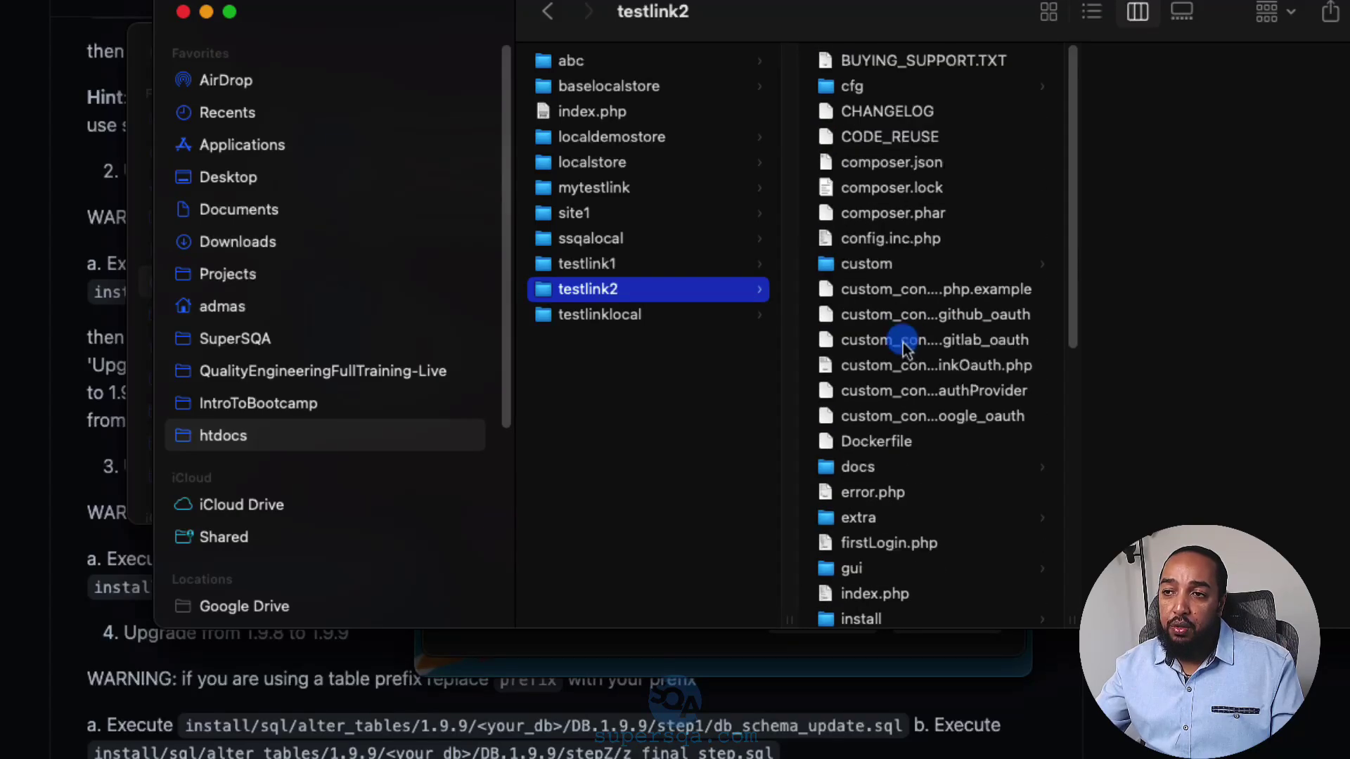
pyautogui.press('super+Tab')
pyautogui.press('super+Tab')
pyautogui.scroll(15, 285, 264)
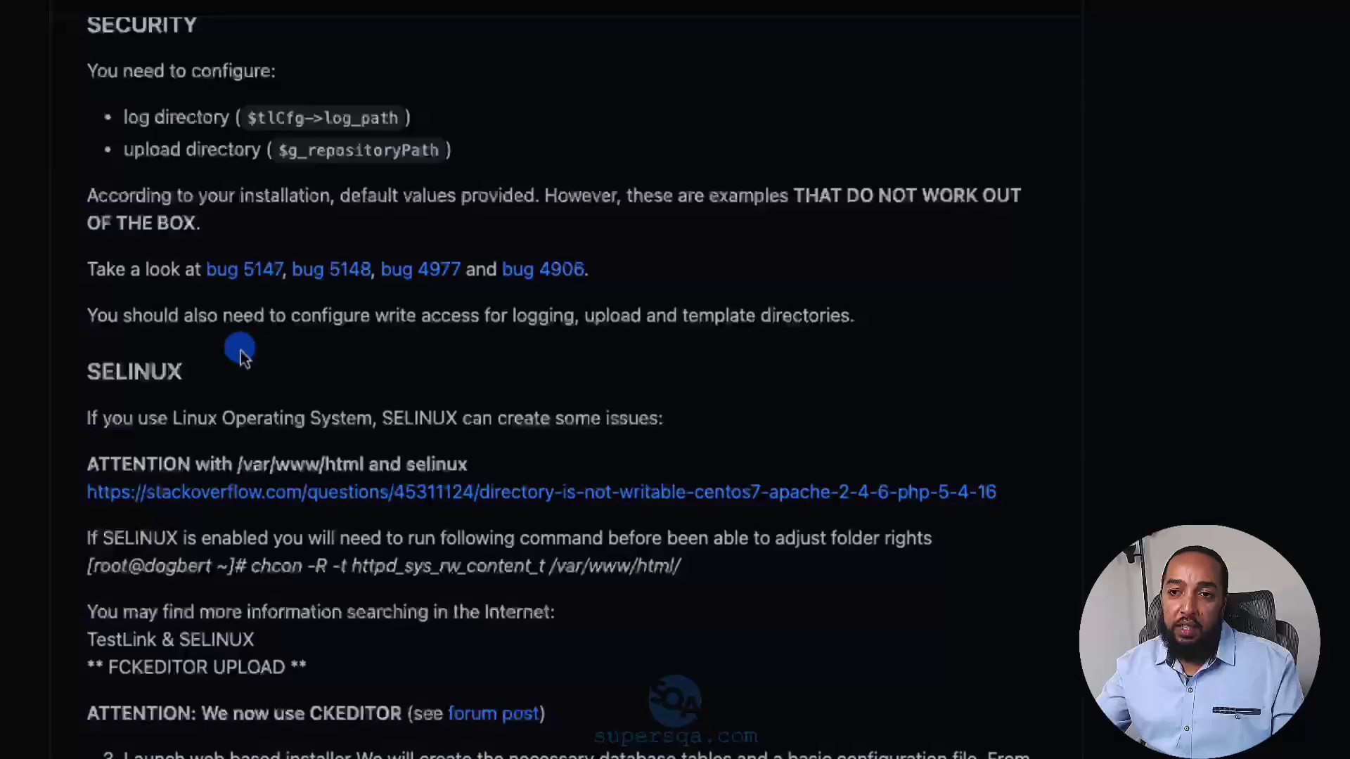
pyautogui.press('super+Tab')
pyautogui.press('super+Tab')
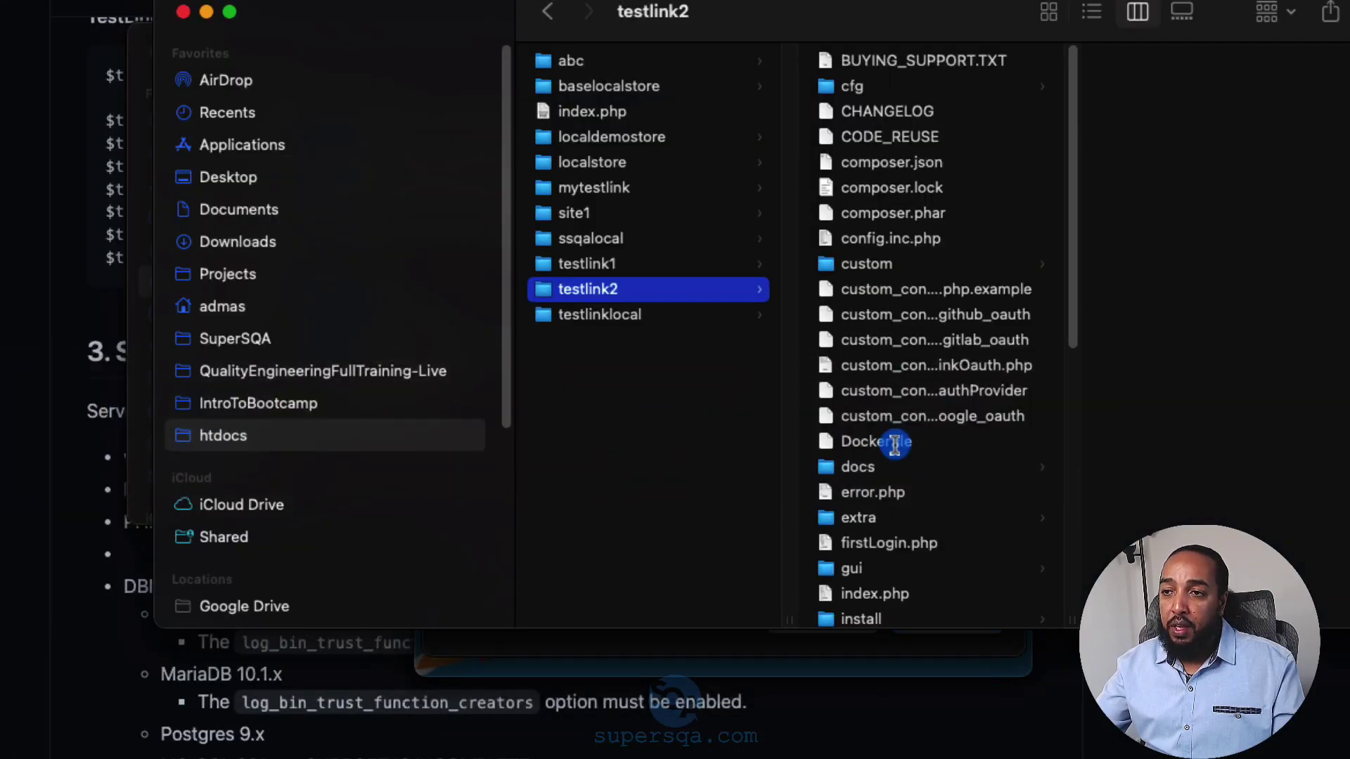
pyautogui.scroll(-8, 907, 452)
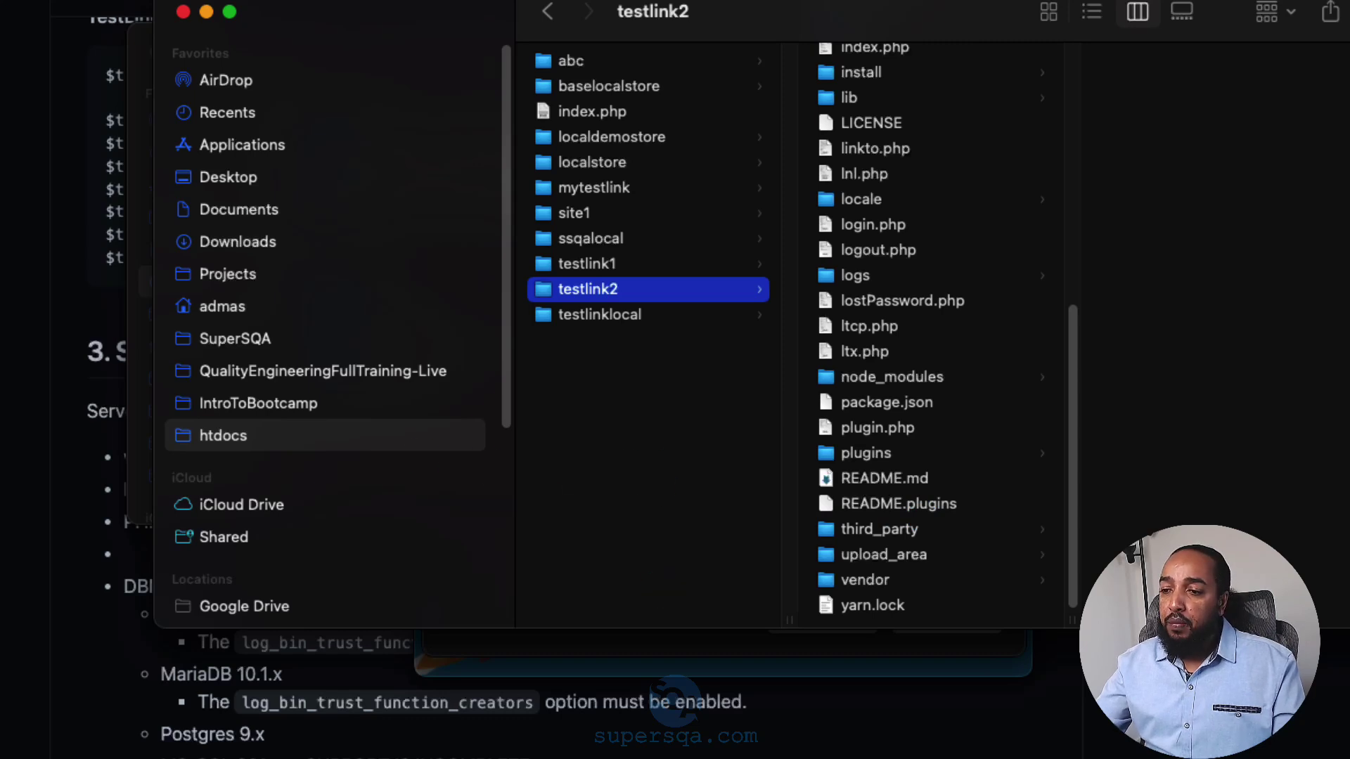
pyautogui.press('super+Tab')
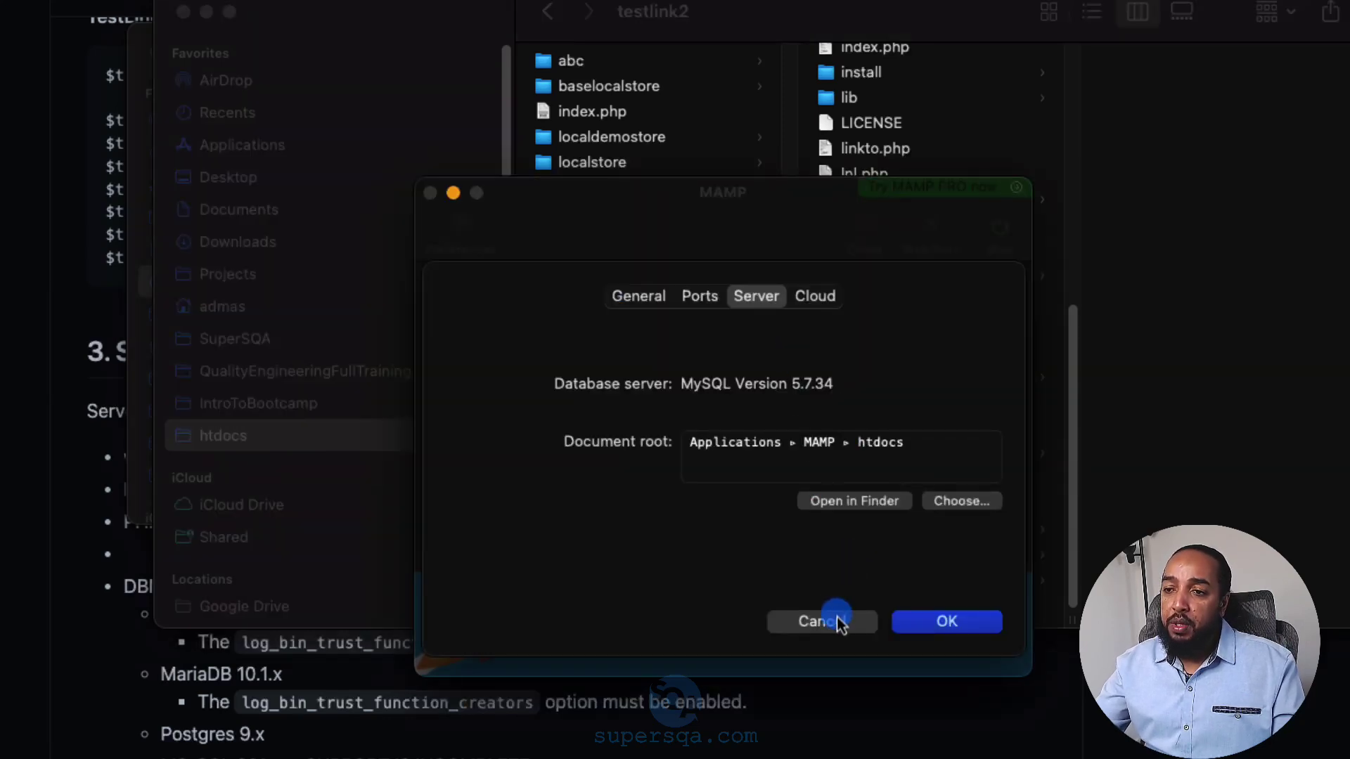
# - Cancel MAMP preferences, restart Apache and MySQL, and launch the WebStart page
pyautogui.click(836, 619)
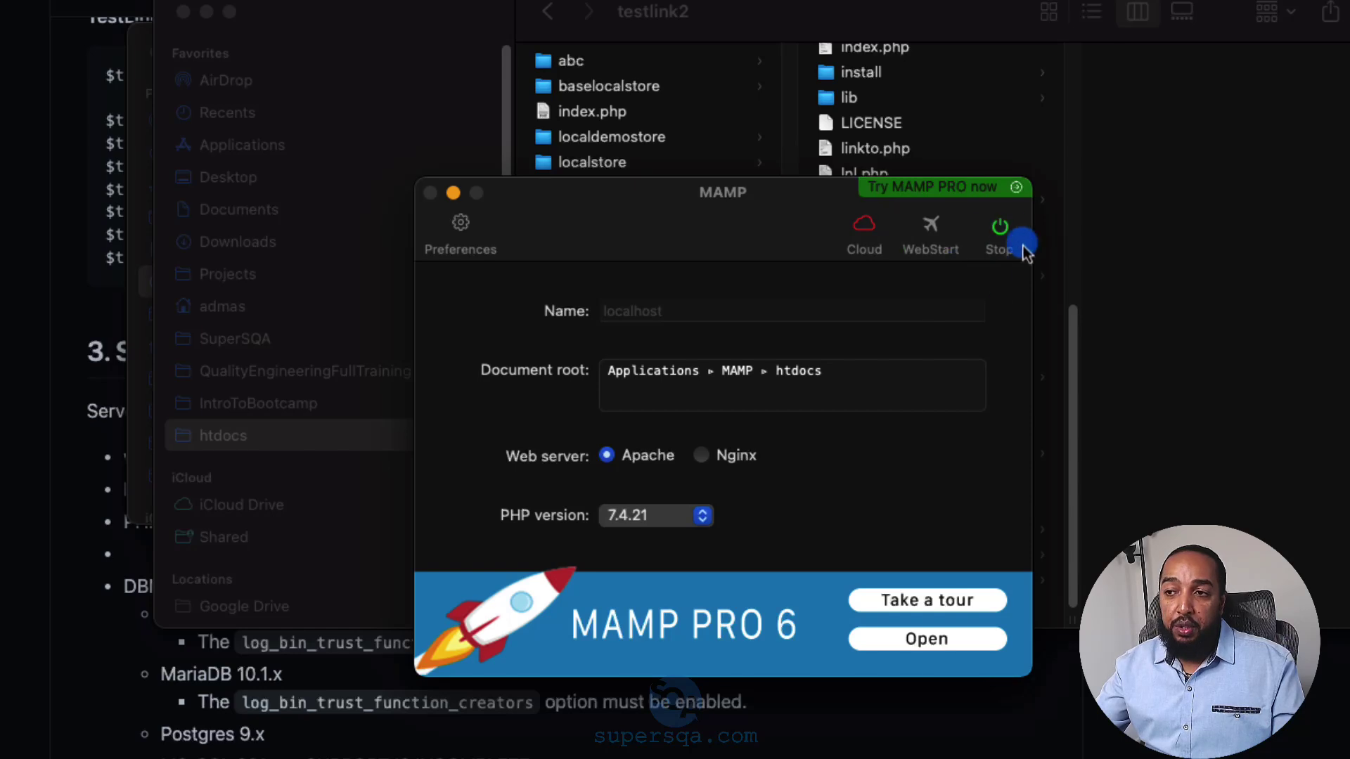
pyautogui.click(1001, 232)
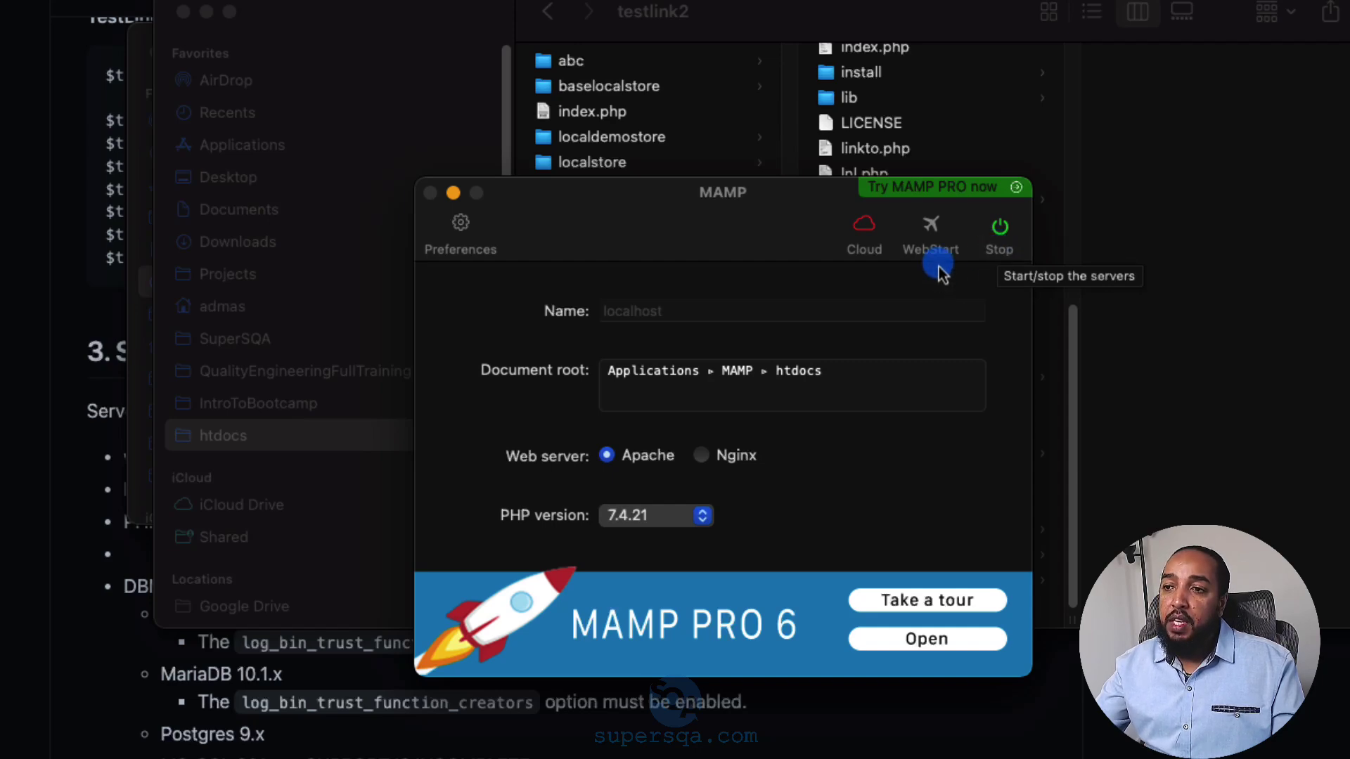
pyautogui.click(926, 236)
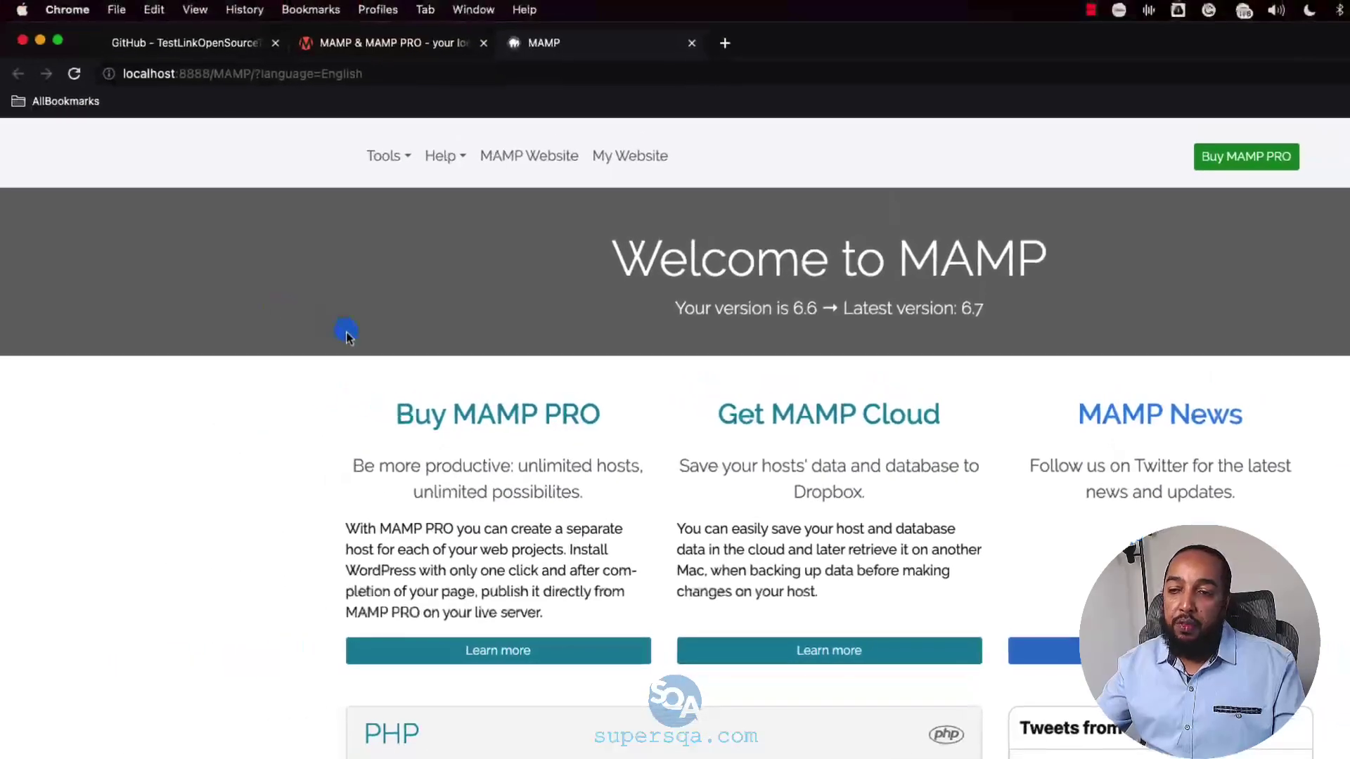
# - Show the MAMP MySQL connection details: localhost, port 8889, user root
pyautogui.scroll(-10, 391, 473)
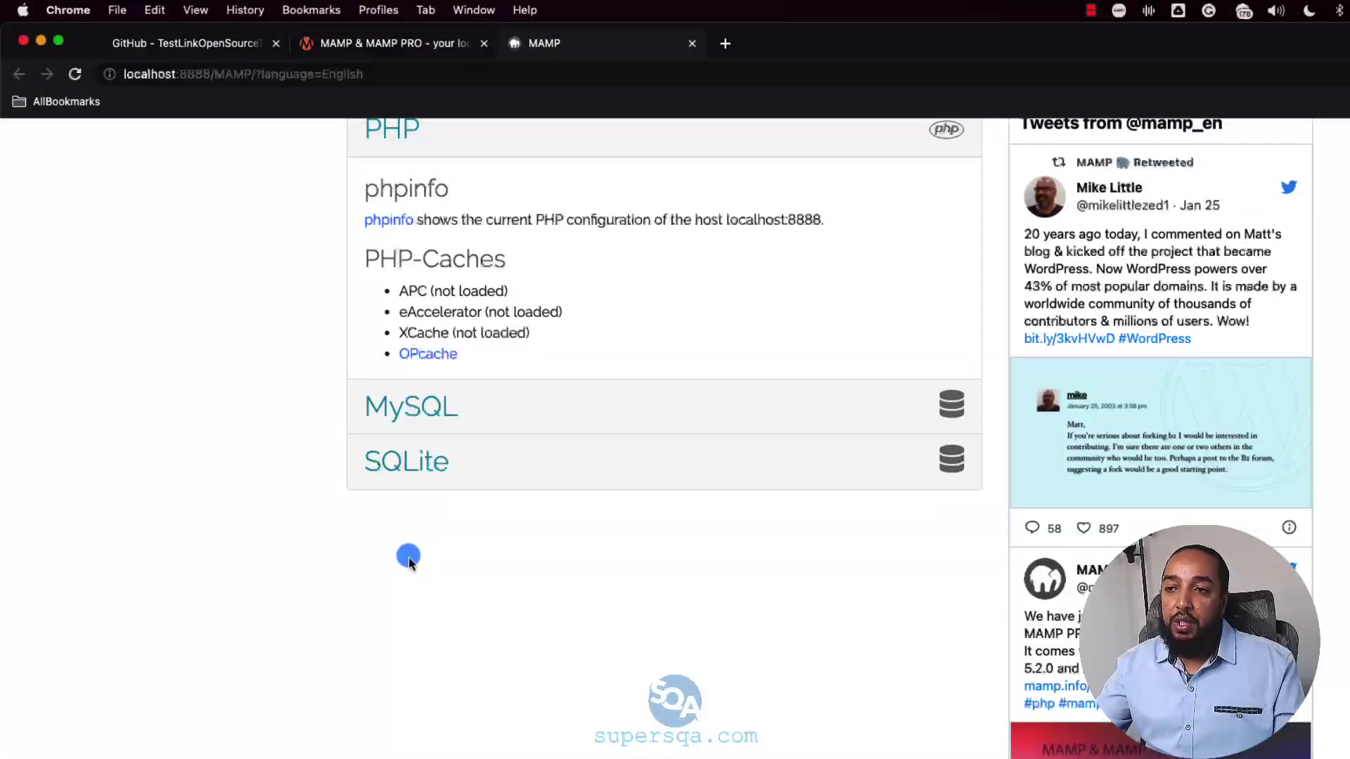
pyautogui.click(422, 425)
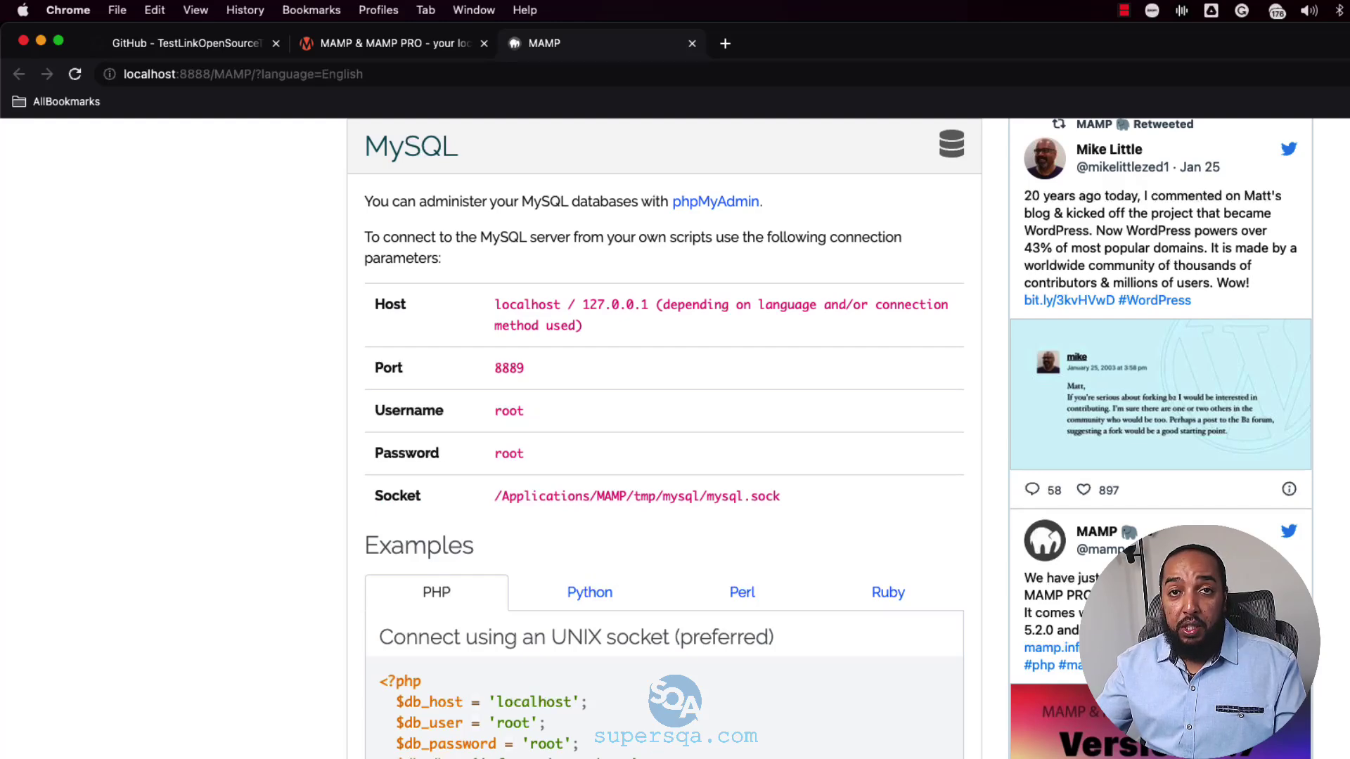
pyautogui.press('super+Tab')
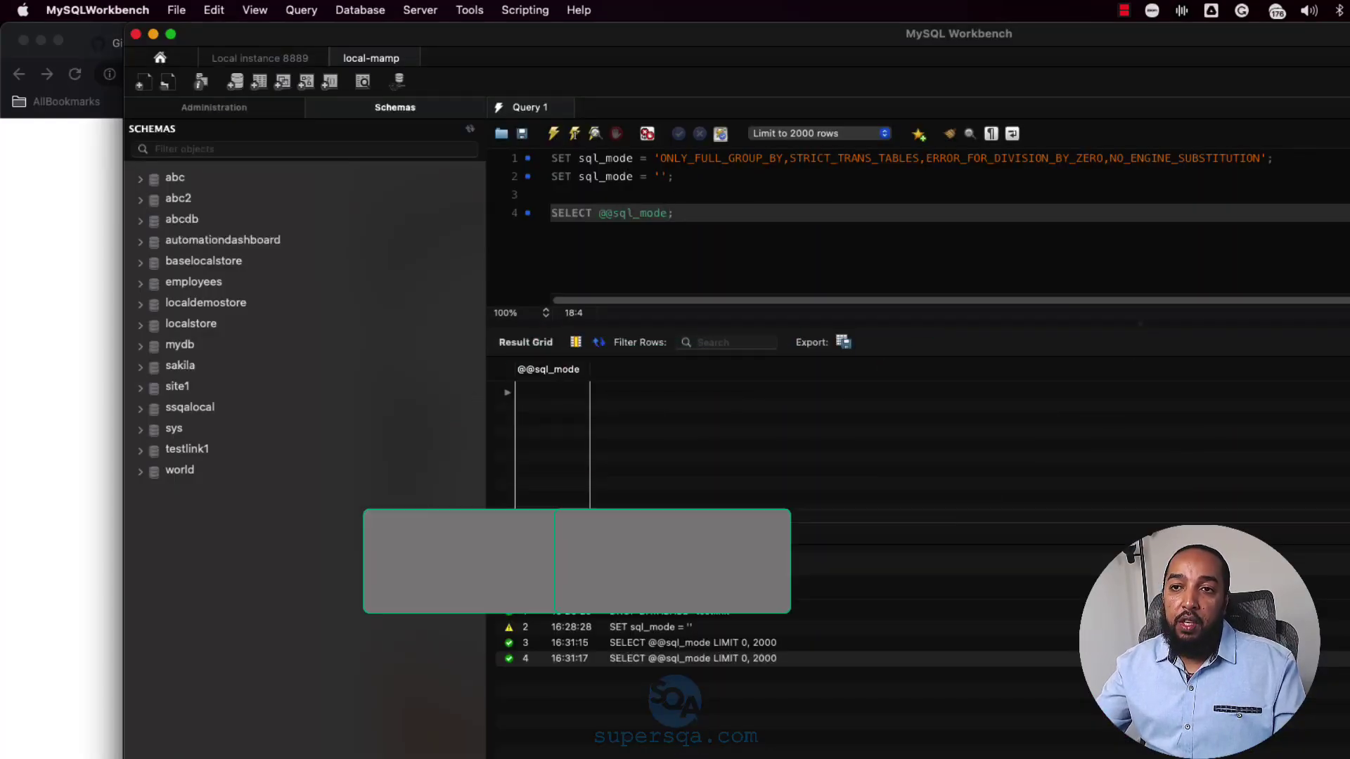
# - Open the local-mamp connection in MySQL Workbench and select the sys schema
pyautogui.click(160, 57)
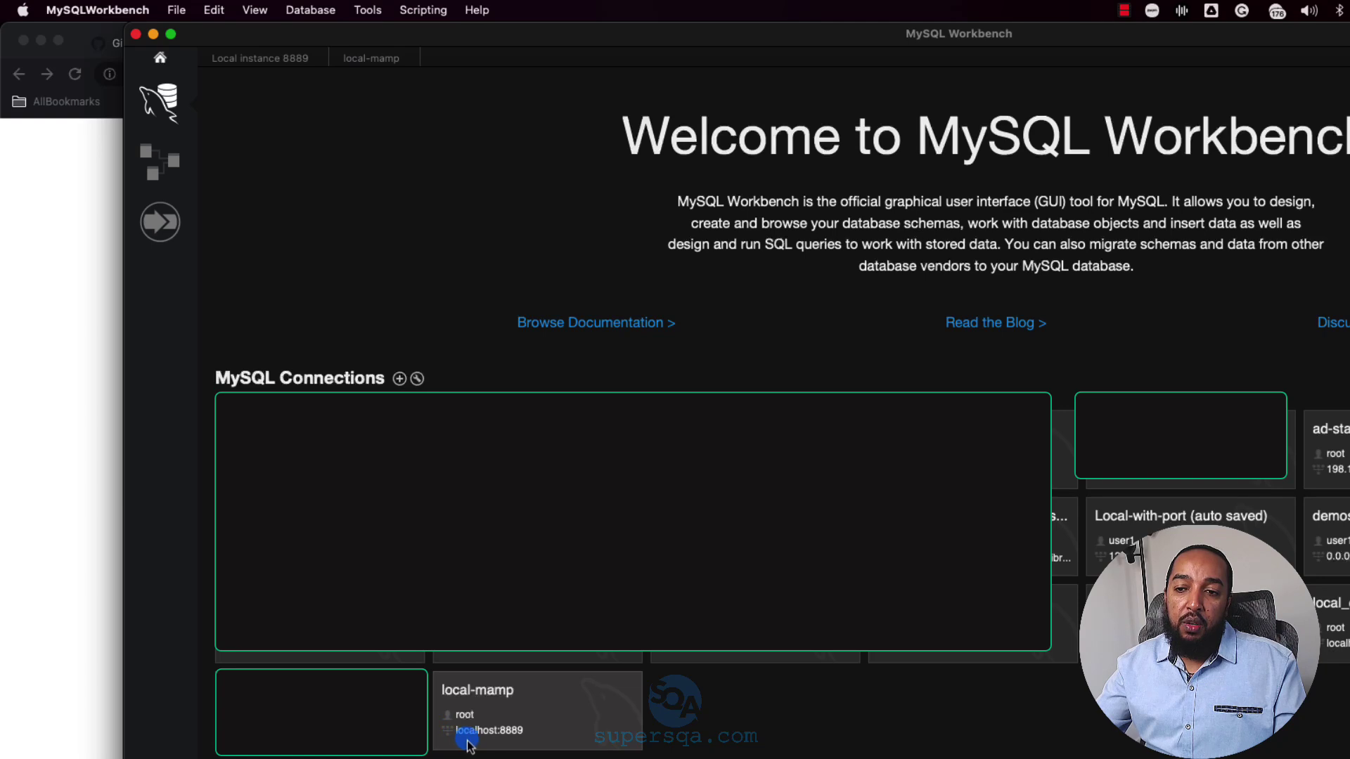
pyautogui.click(511, 731)
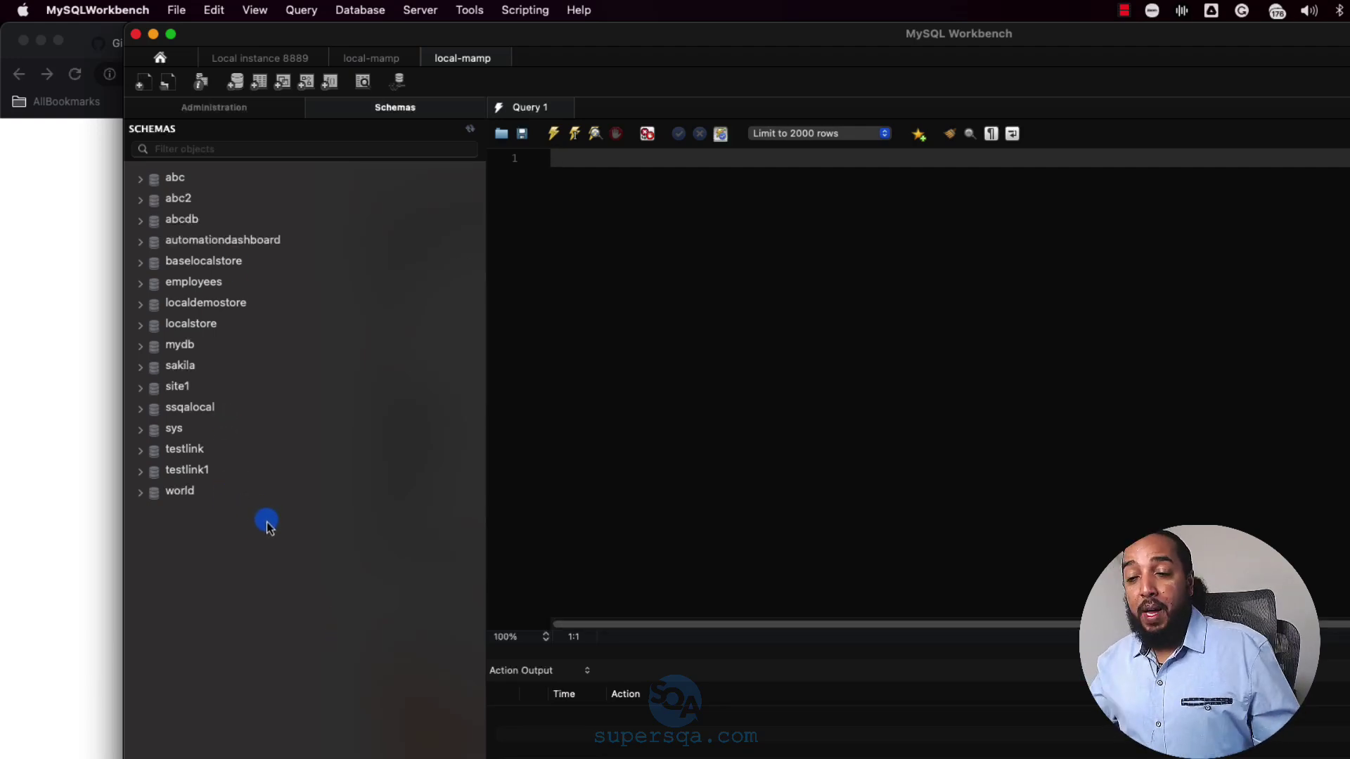
pyautogui.click(176, 432)
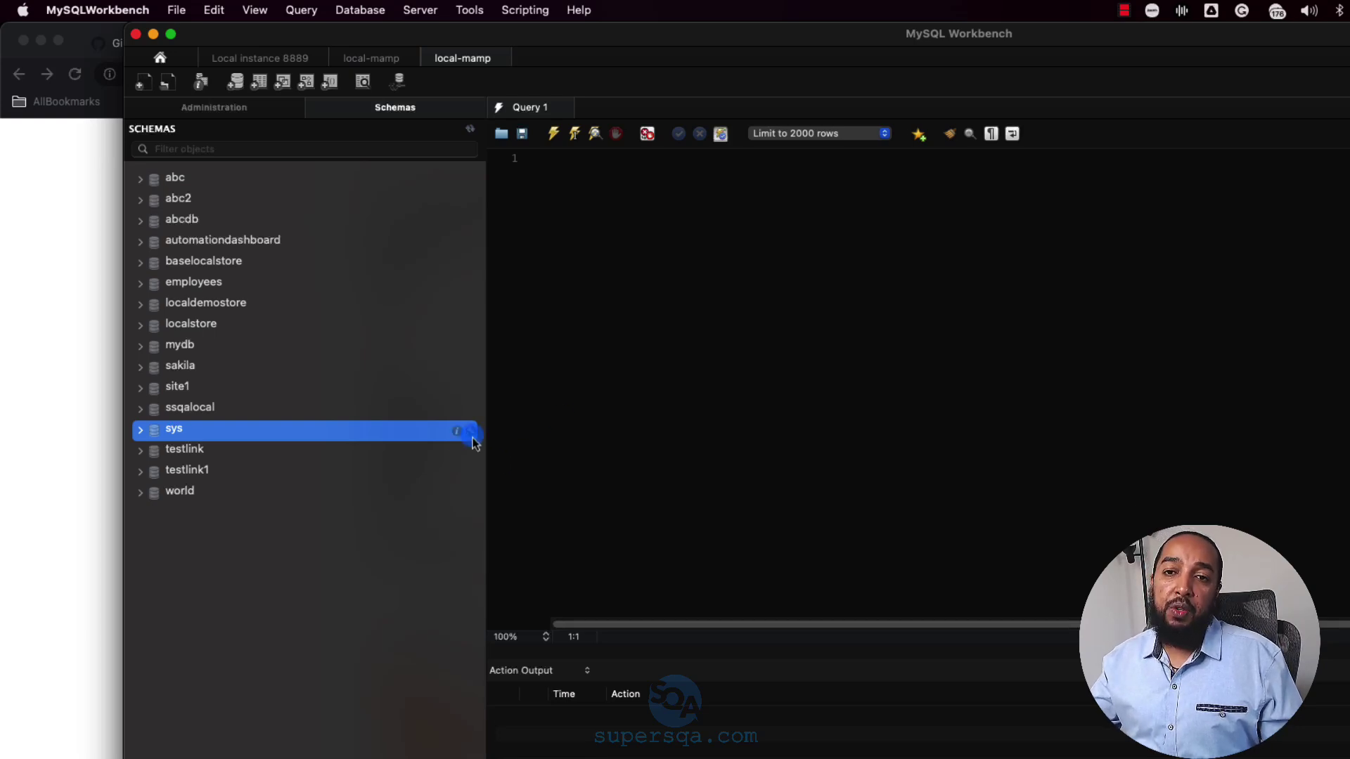
pyautogui.click(84, 444)
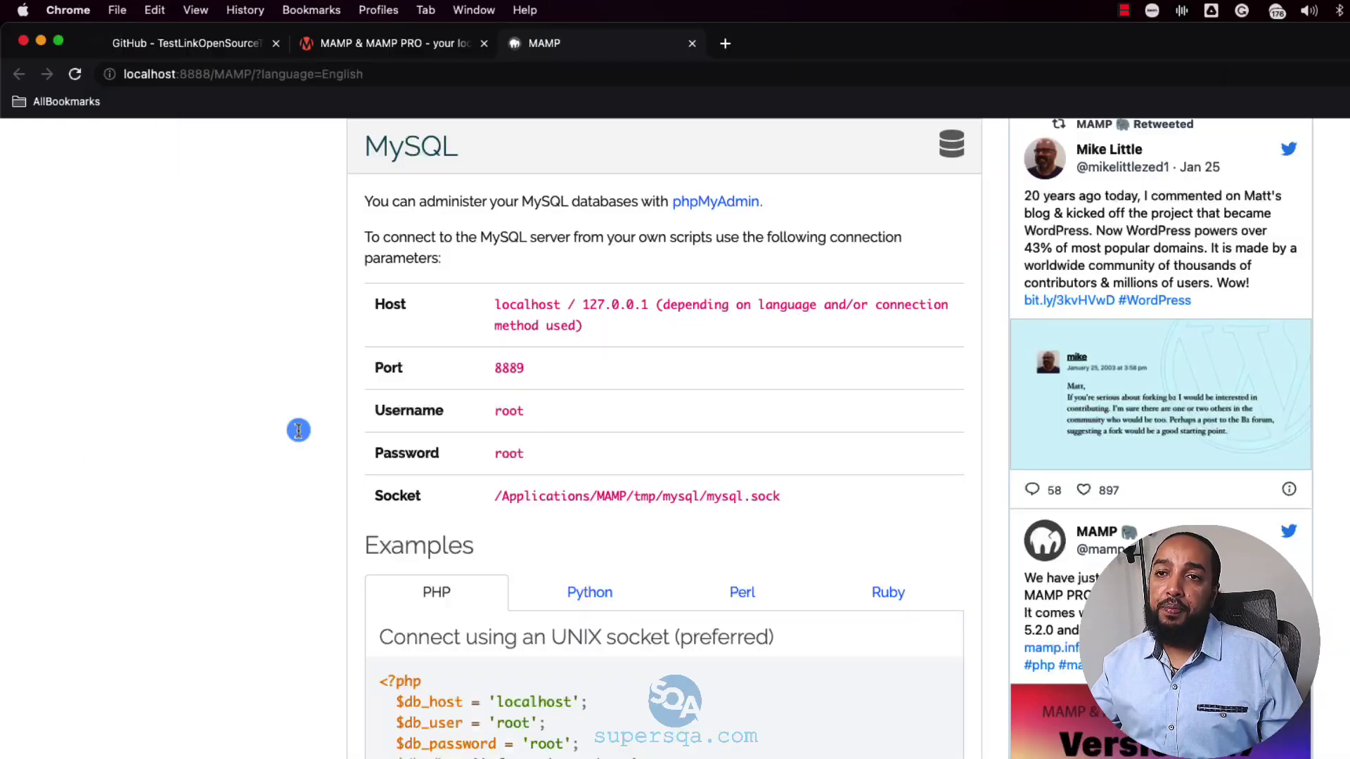
# - Load localhost:8888/testlink2 in Chrome to reach the TestLink 1.9.20 installer page
pyautogui.click(267, 74)
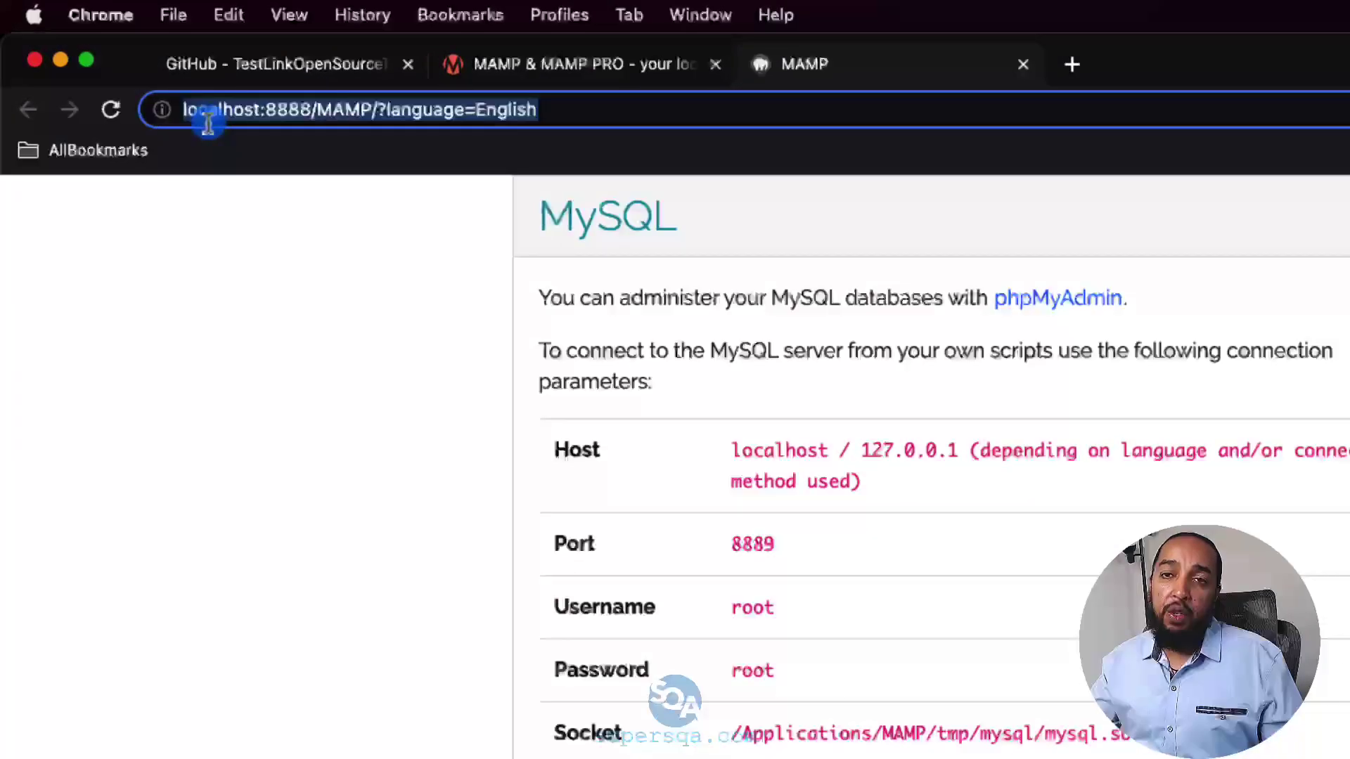
pyautogui.click(313, 110)
pyautogui.moveTo(316, 110); pyautogui.dragTo(747, 130)
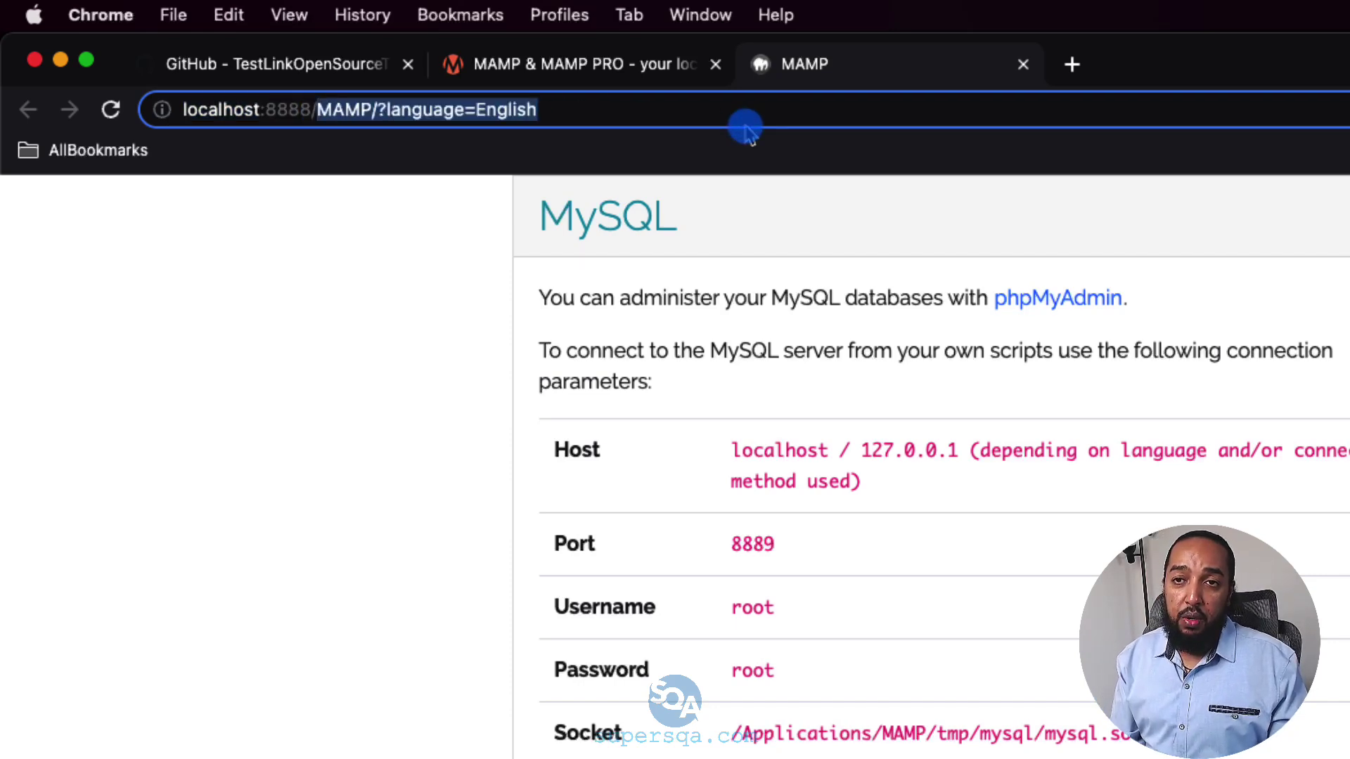
pyautogui.write('testlink')
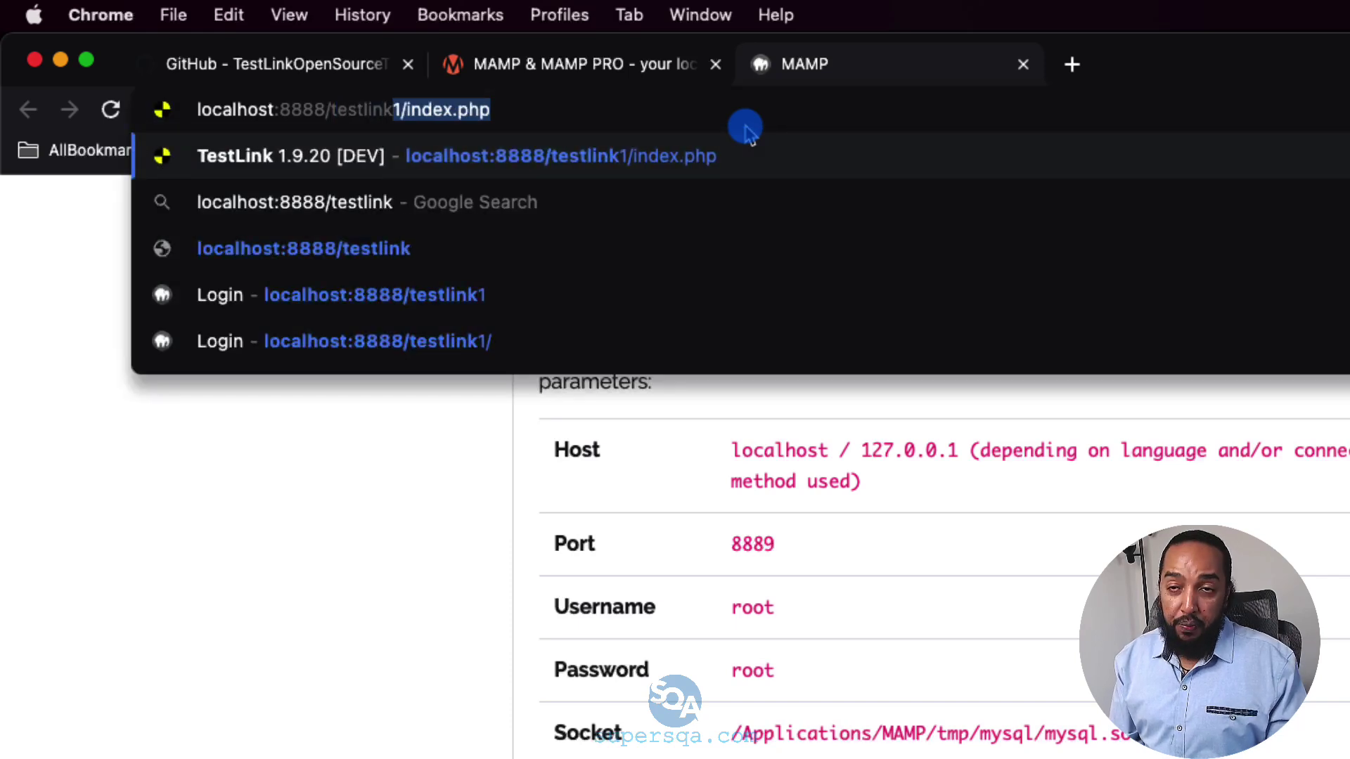
pyautogui.write('2')
pyautogui.press('Return')
pyautogui.moveTo(181, 696)
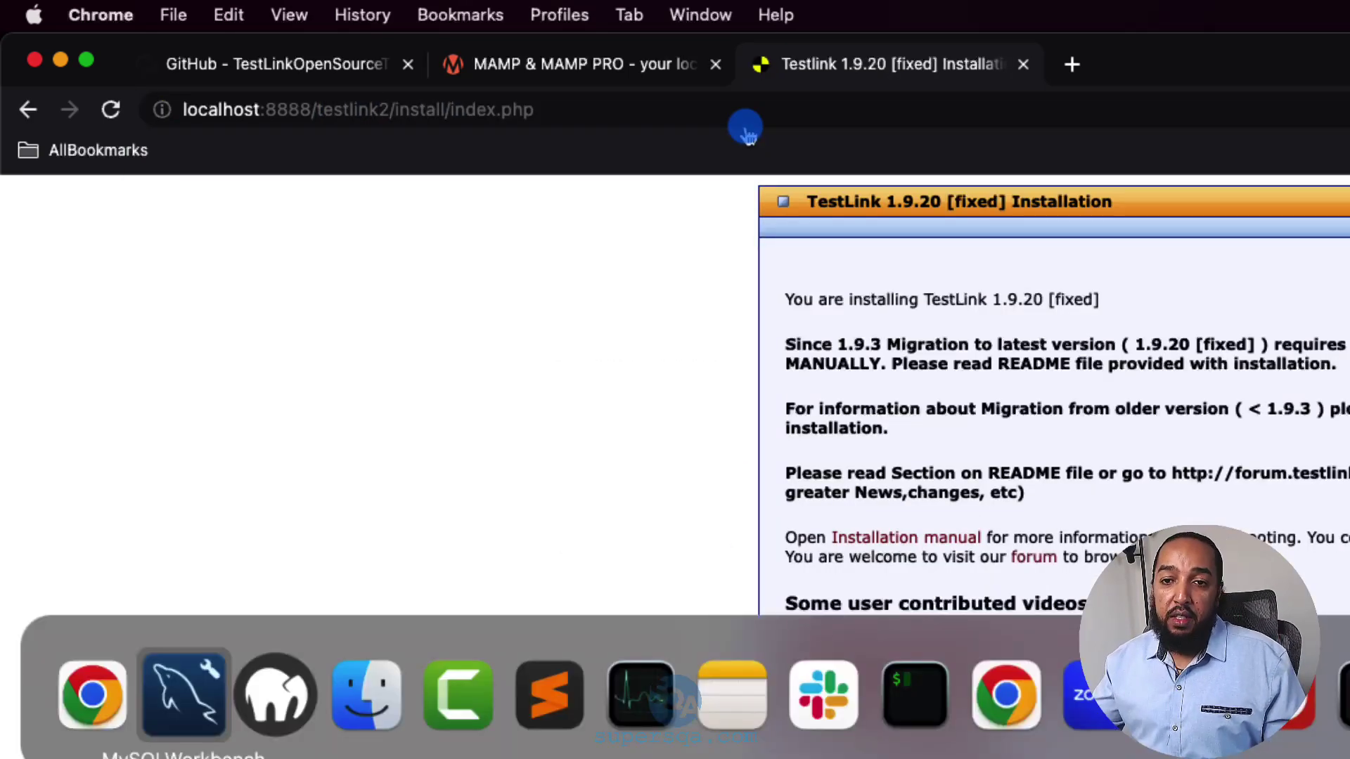
pyautogui.click(364, 696)
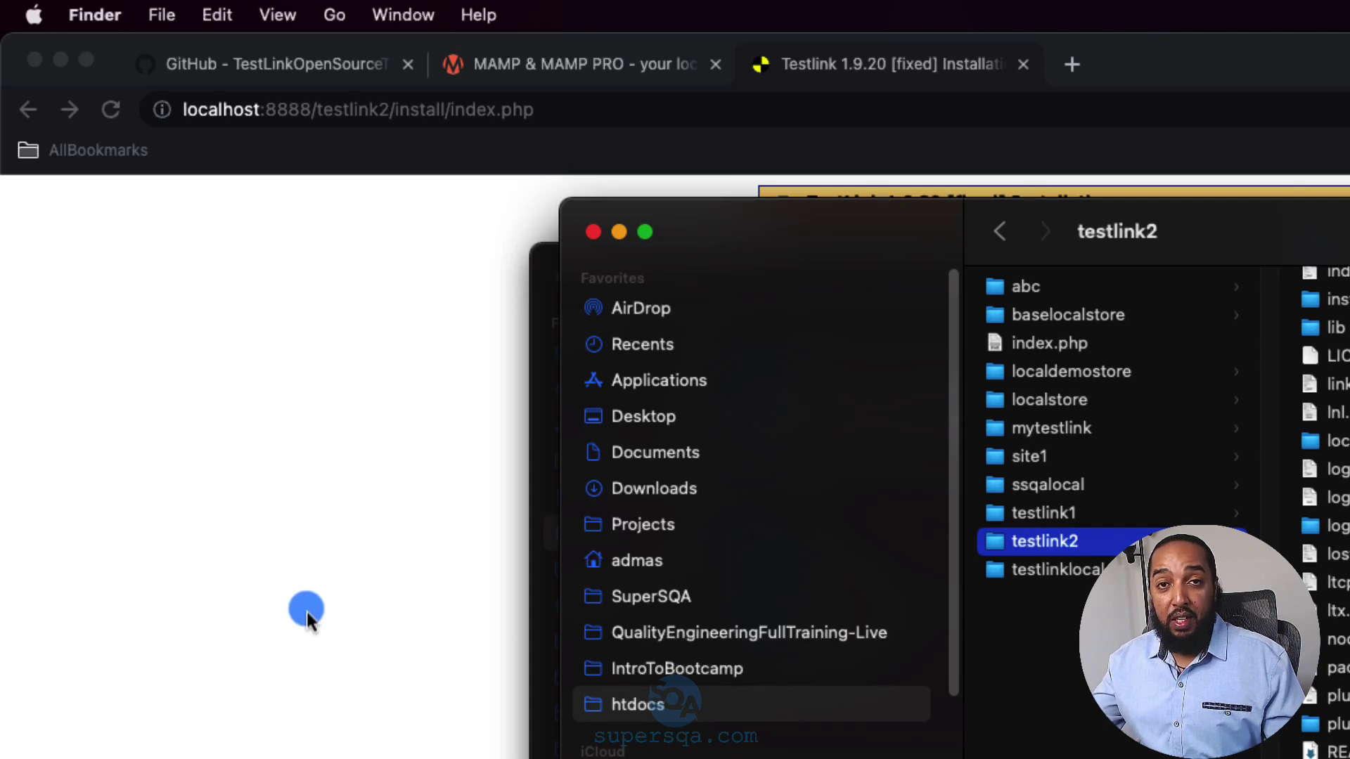
pyautogui.click(372, 609)
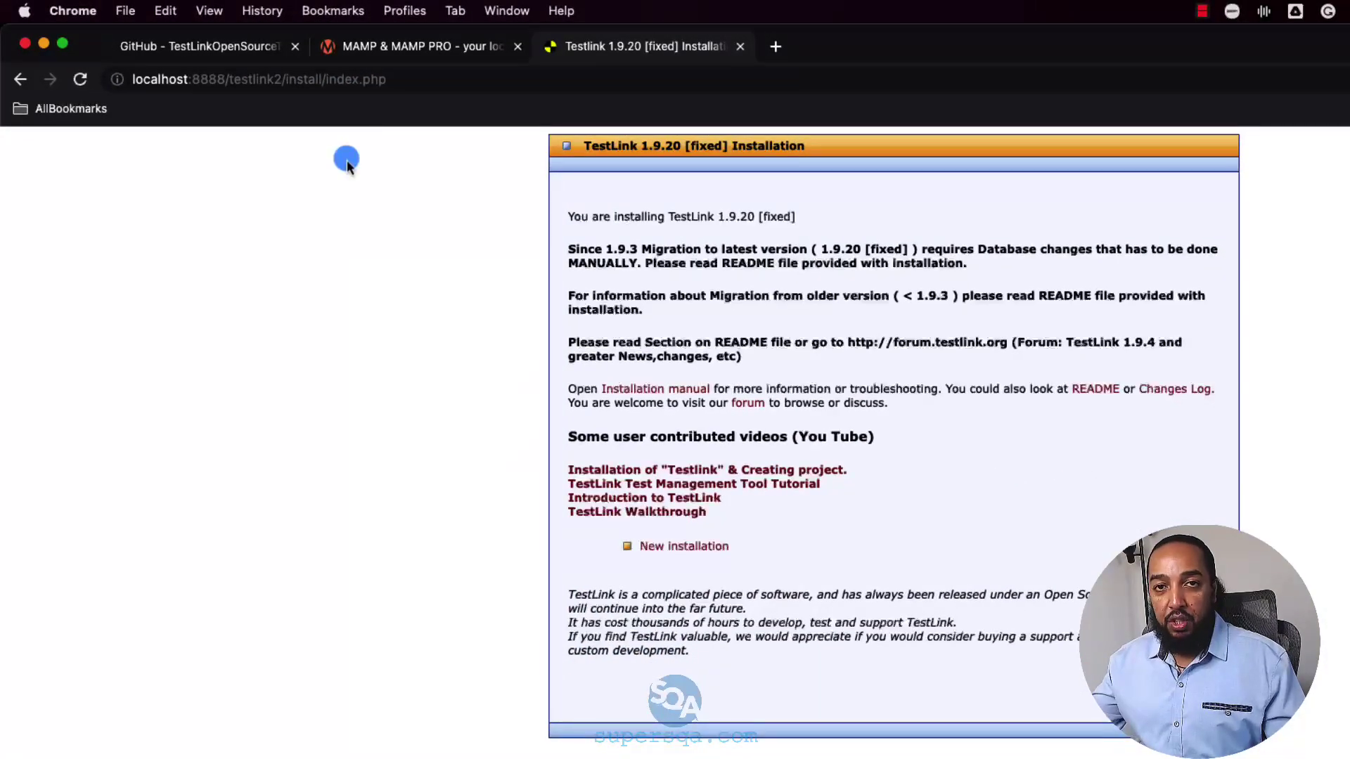
# - Start a new installation, agree to the GPL license, and continue to the checks
pyautogui.click(650, 546)
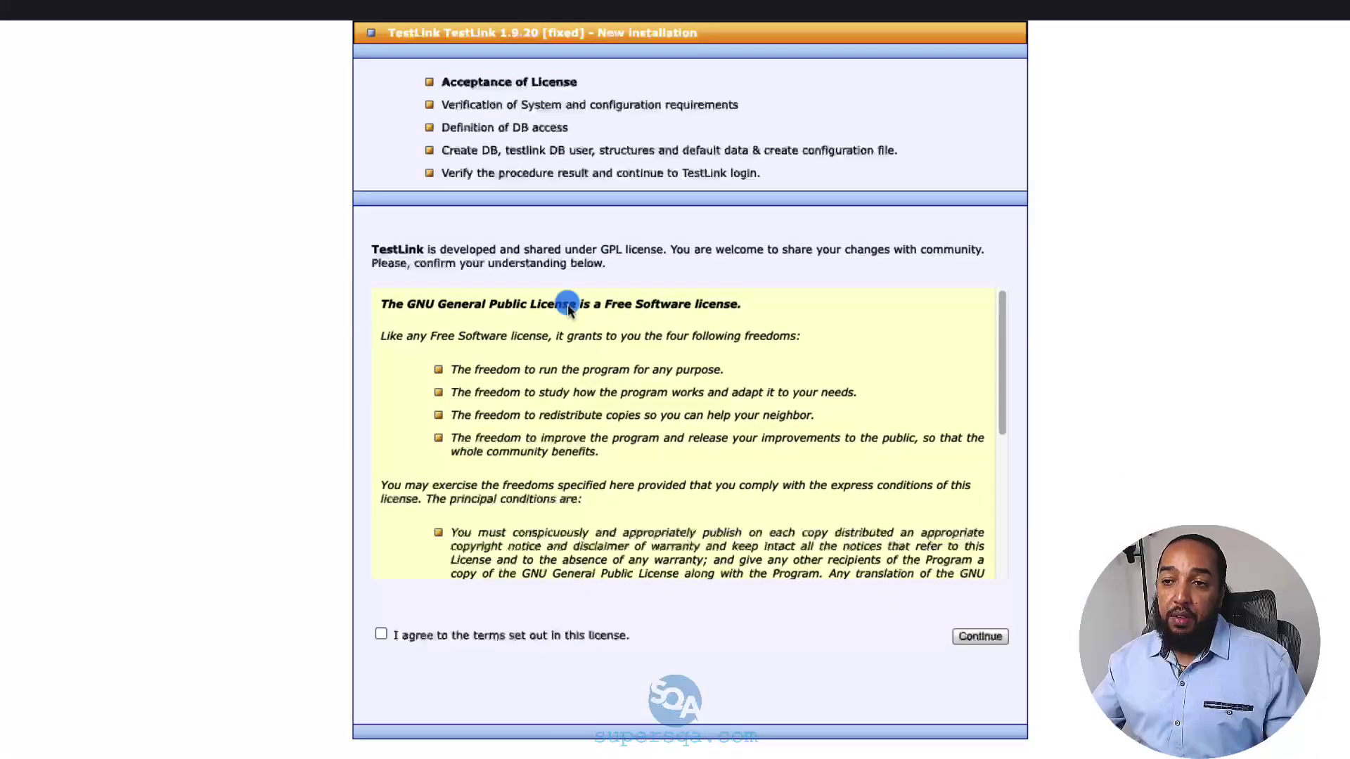
pyautogui.scroll(-5, 748, 519)
pyautogui.scroll(5, 580, 427)
pyautogui.click(381, 634)
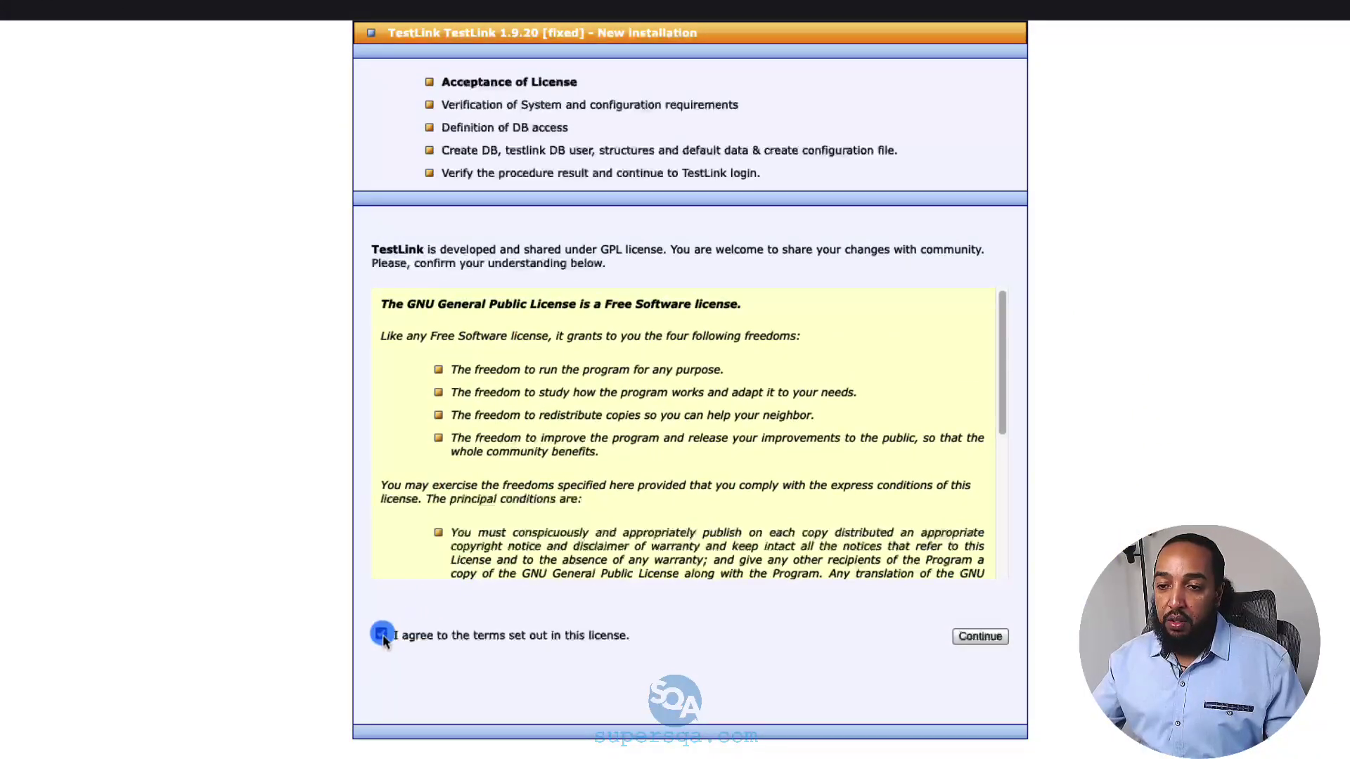
pyautogui.click(979, 637)
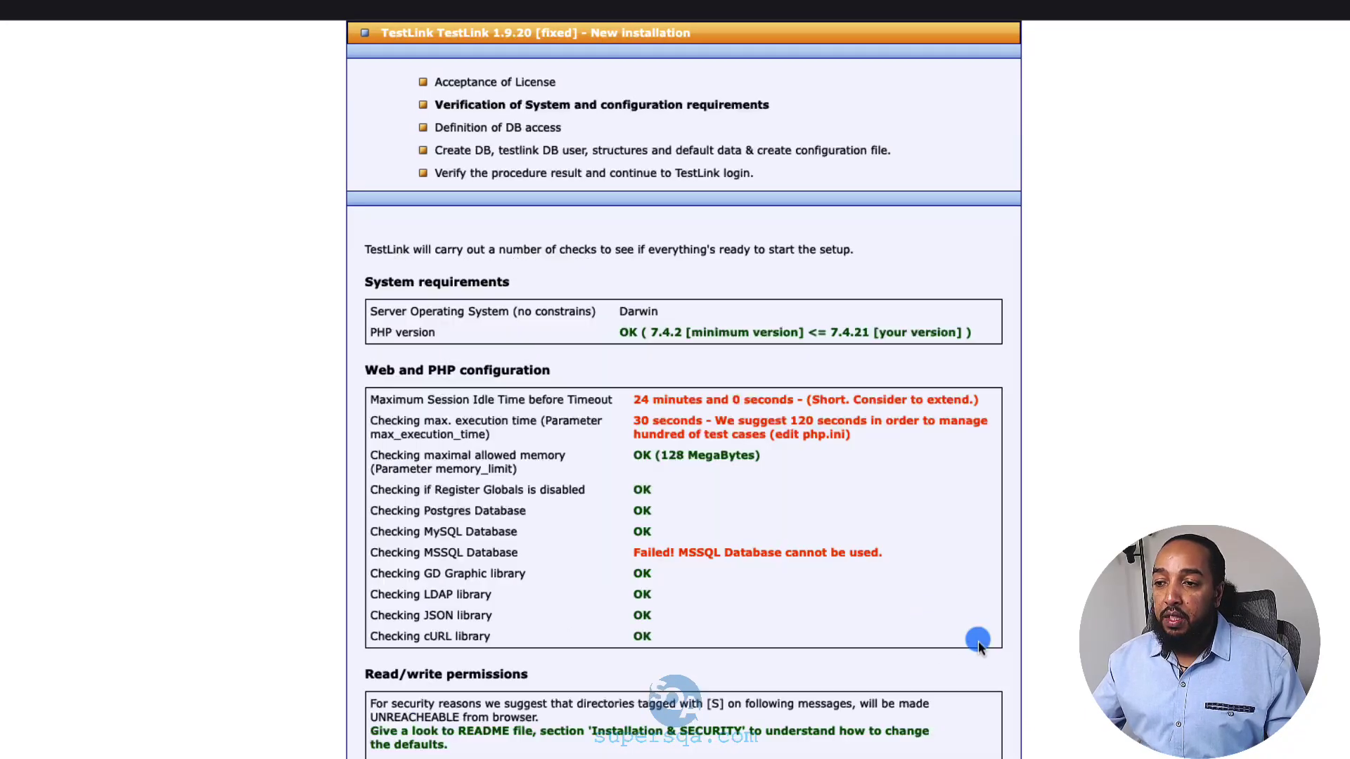
# - Review the session and execution time warnings and the MySQL Database OK result
pyautogui.scroll(-5, 651, 538)
pyautogui.scroll(4, 643, 517)
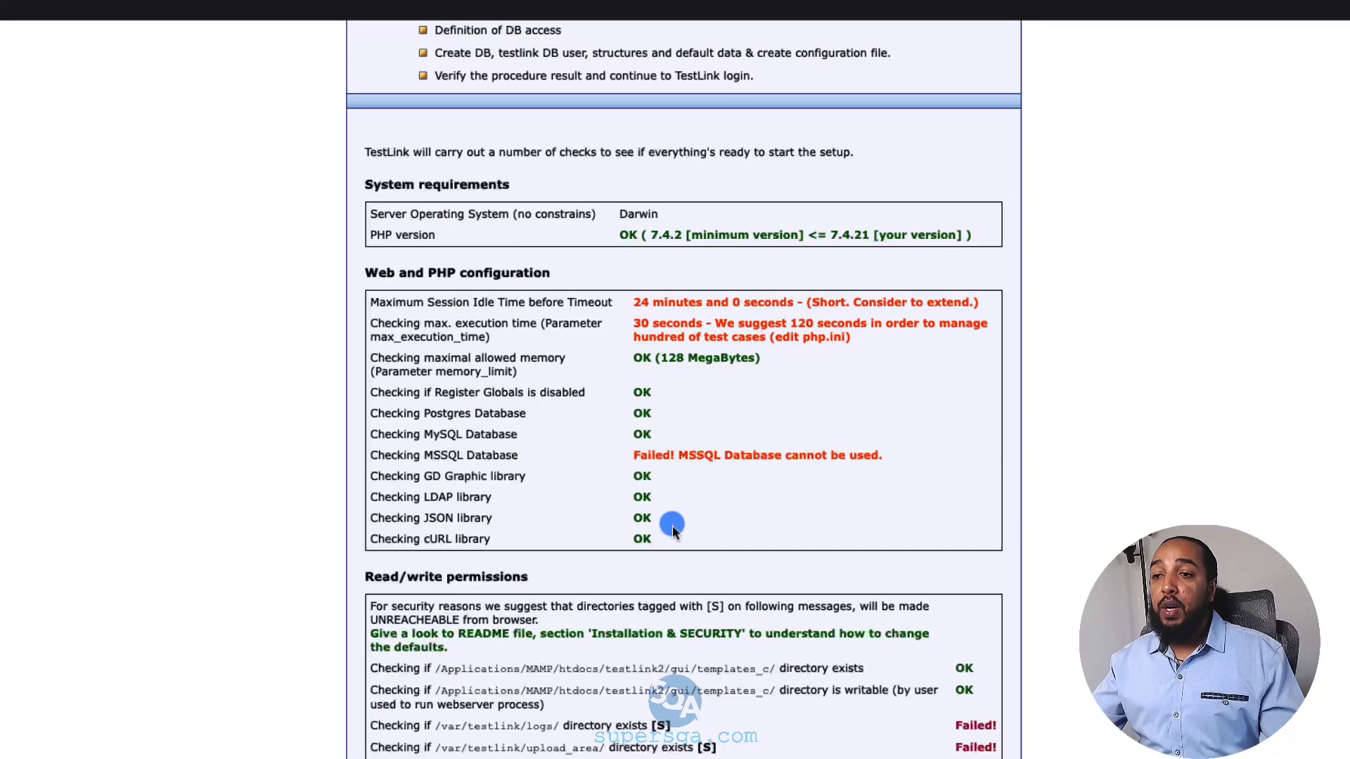
pyautogui.moveTo(641, 304); pyautogui.dragTo(716, 325)
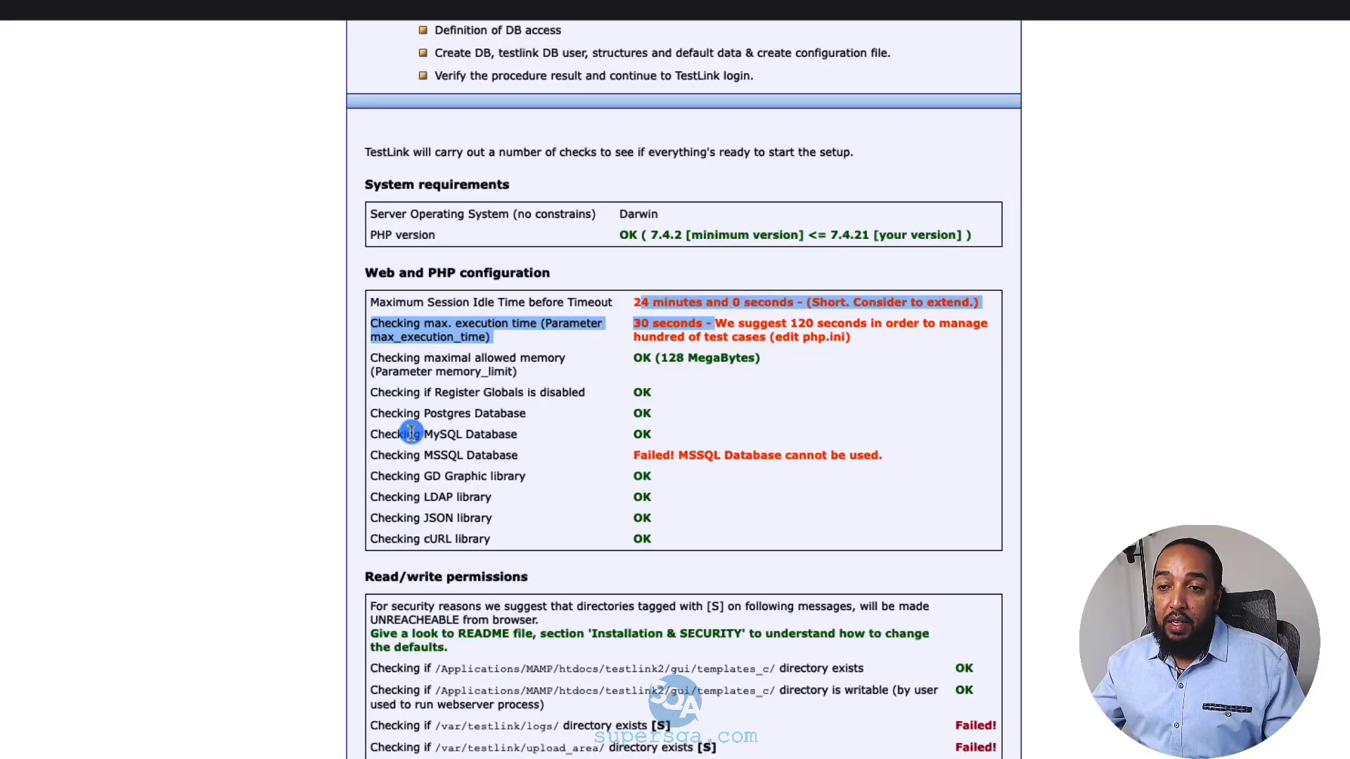
pyautogui.moveTo(413, 434); pyautogui.dragTo(503, 434)
pyautogui.moveTo(436, 475); pyautogui.dragTo(510, 455)
pyautogui.moveTo(422, 434); pyautogui.dragTo(492, 433)
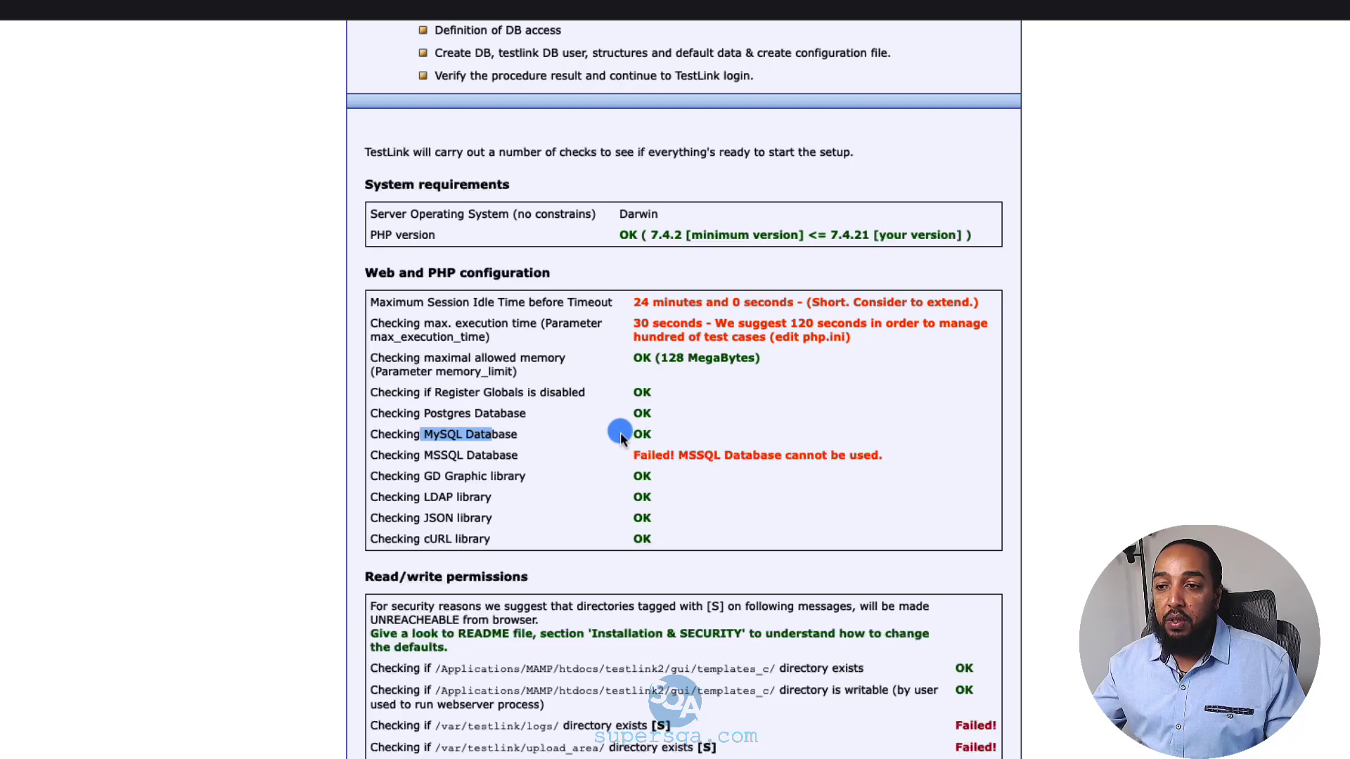
pyautogui.doubleClick(642, 433)
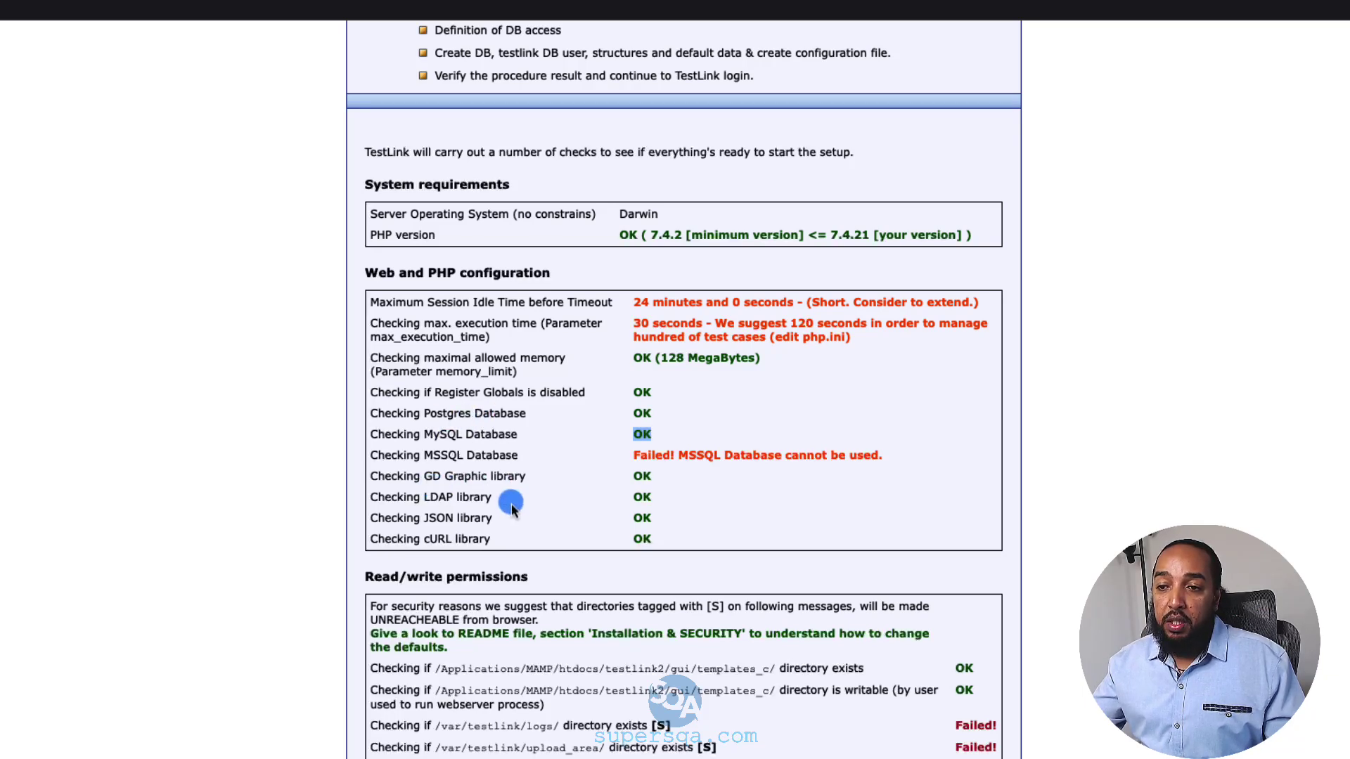
pyautogui.click(650, 455)
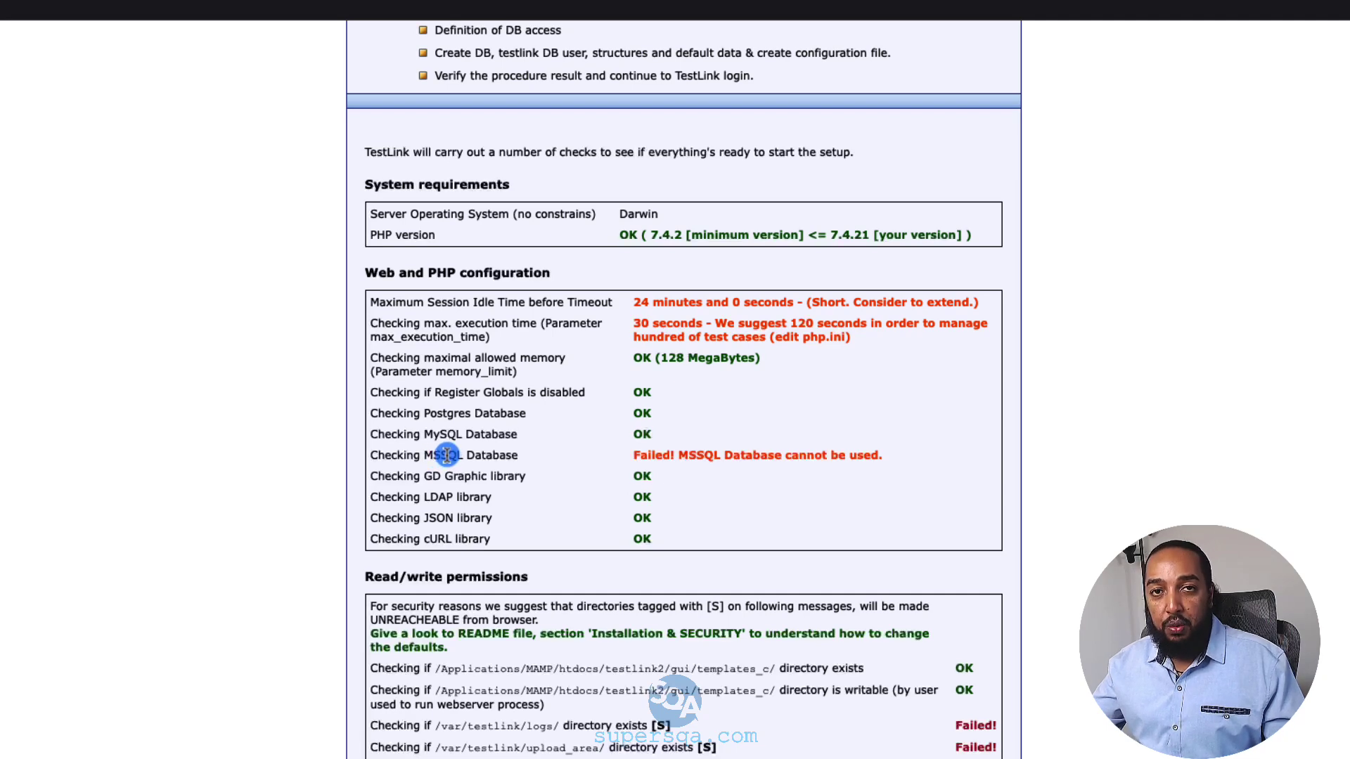
pyautogui.moveTo(413, 435); pyautogui.dragTo(483, 435)
# - Examine the failed /var/testlink/logs/ directory check path
pyautogui.scroll(-3, 551, 545)
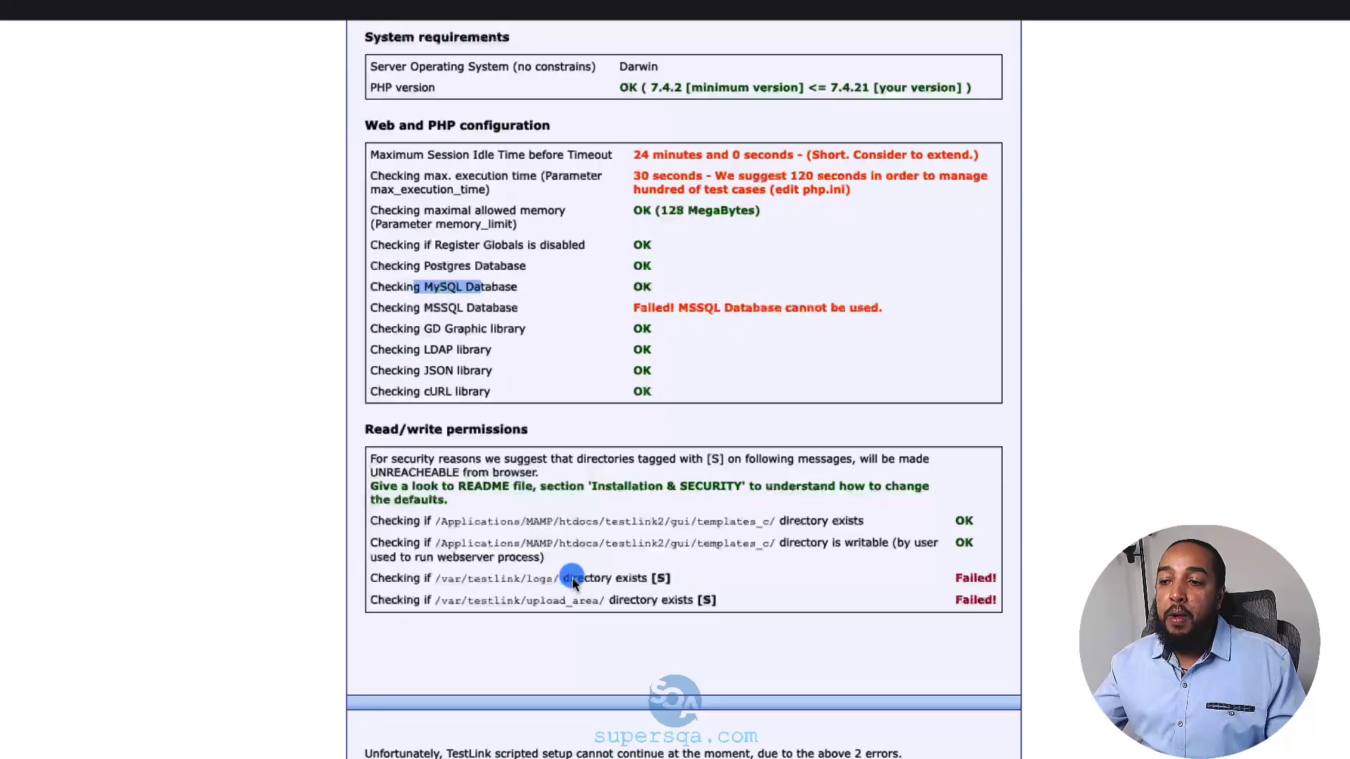
pyautogui.moveTo(492, 524); pyautogui.dragTo(611, 525)
pyautogui.click(605, 545)
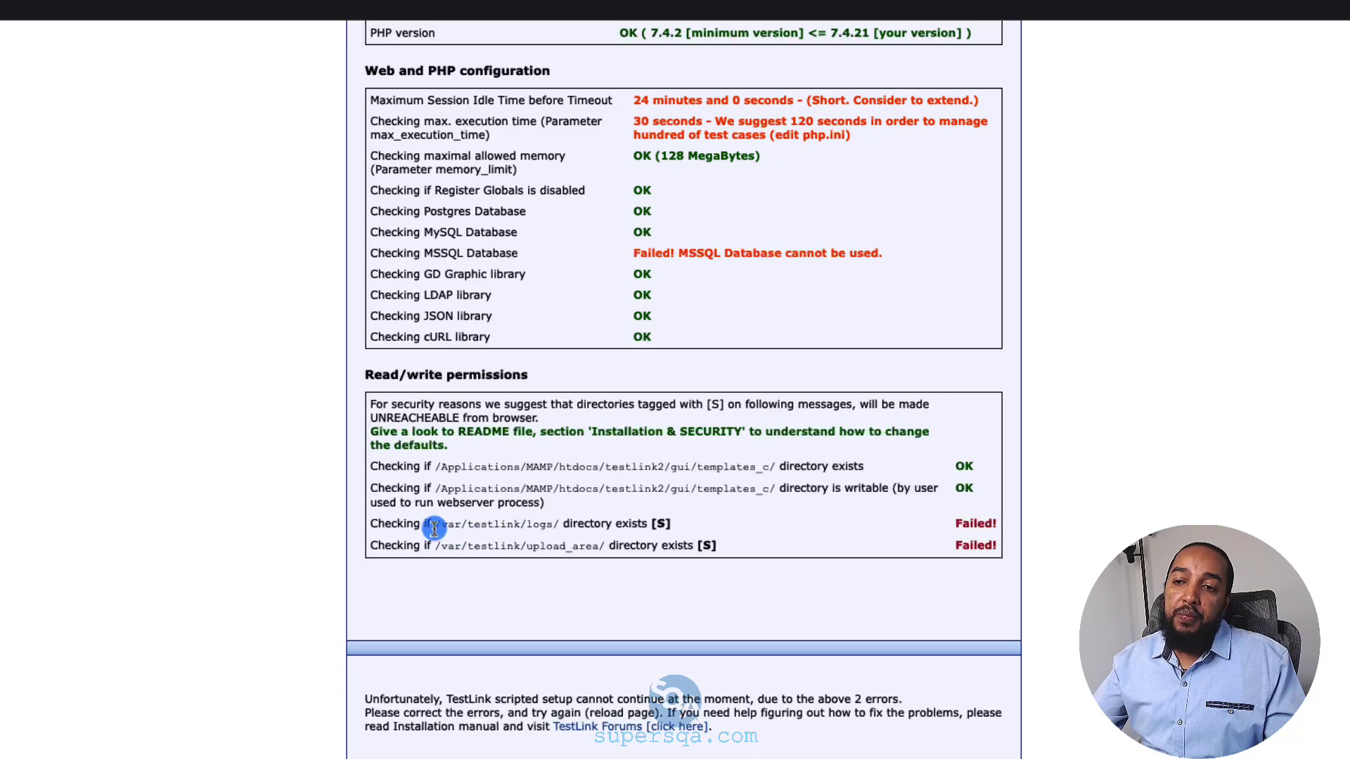
pyautogui.moveTo(441, 527); pyautogui.dragTo(559, 526)
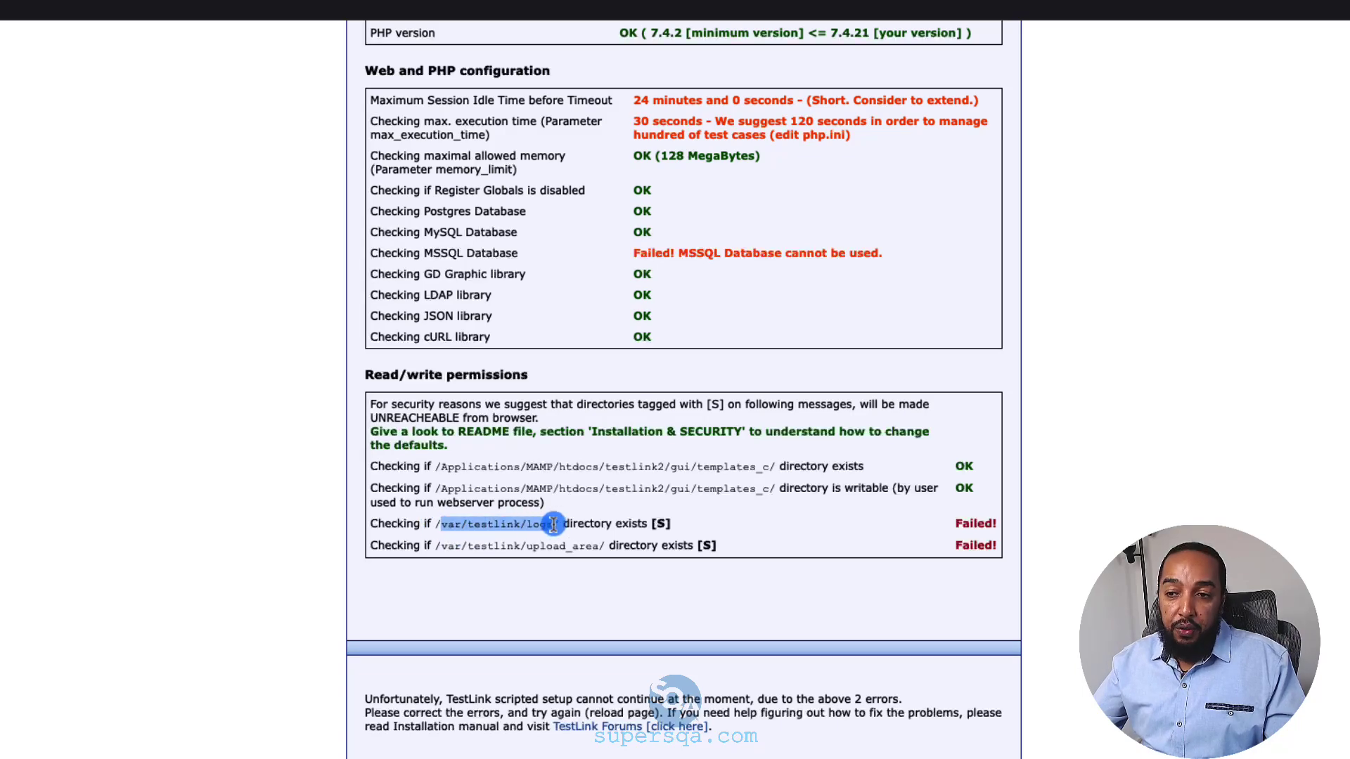
pyautogui.click(464, 529)
pyautogui.moveTo(436, 526); pyautogui.dragTo(525, 520)
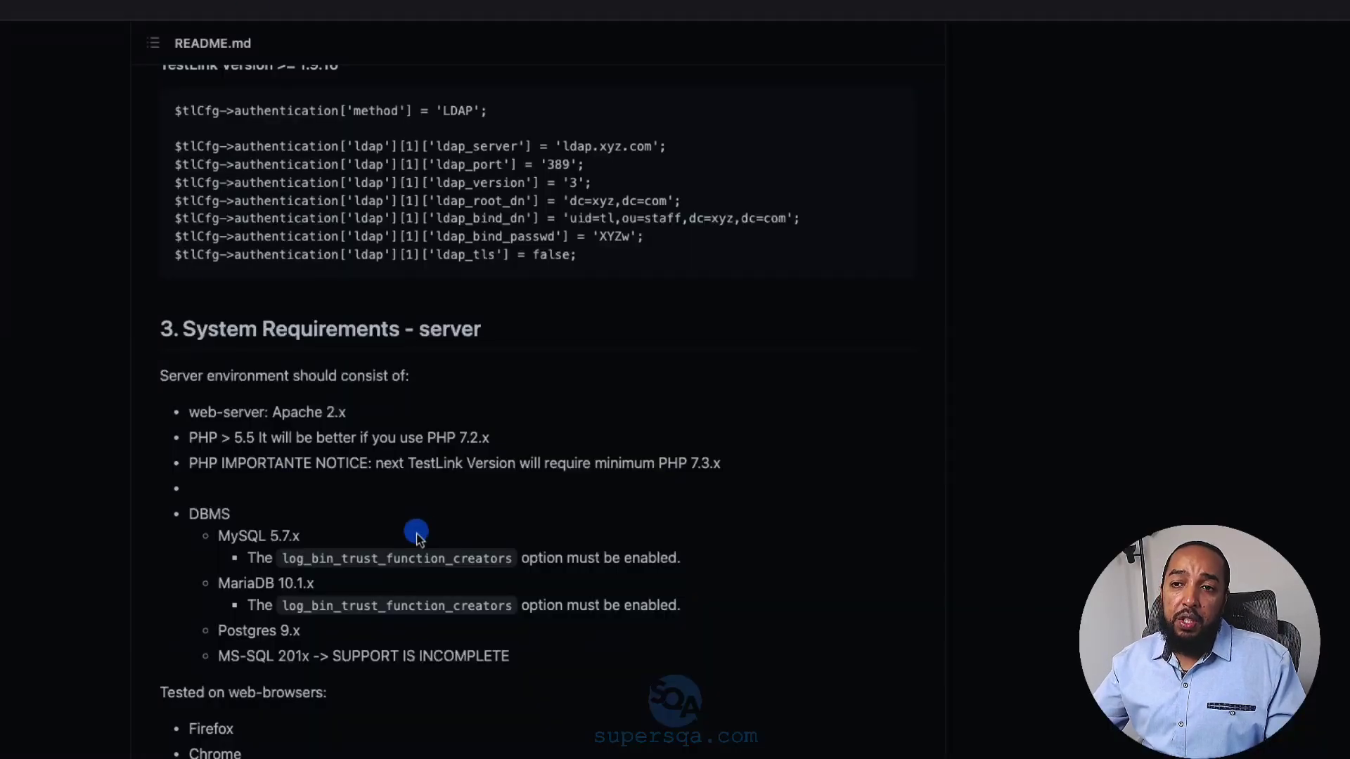
# - Read the README's SECURITY notes on configuring the log and upload directories
pyautogui.scroll(-15, 386, 538)
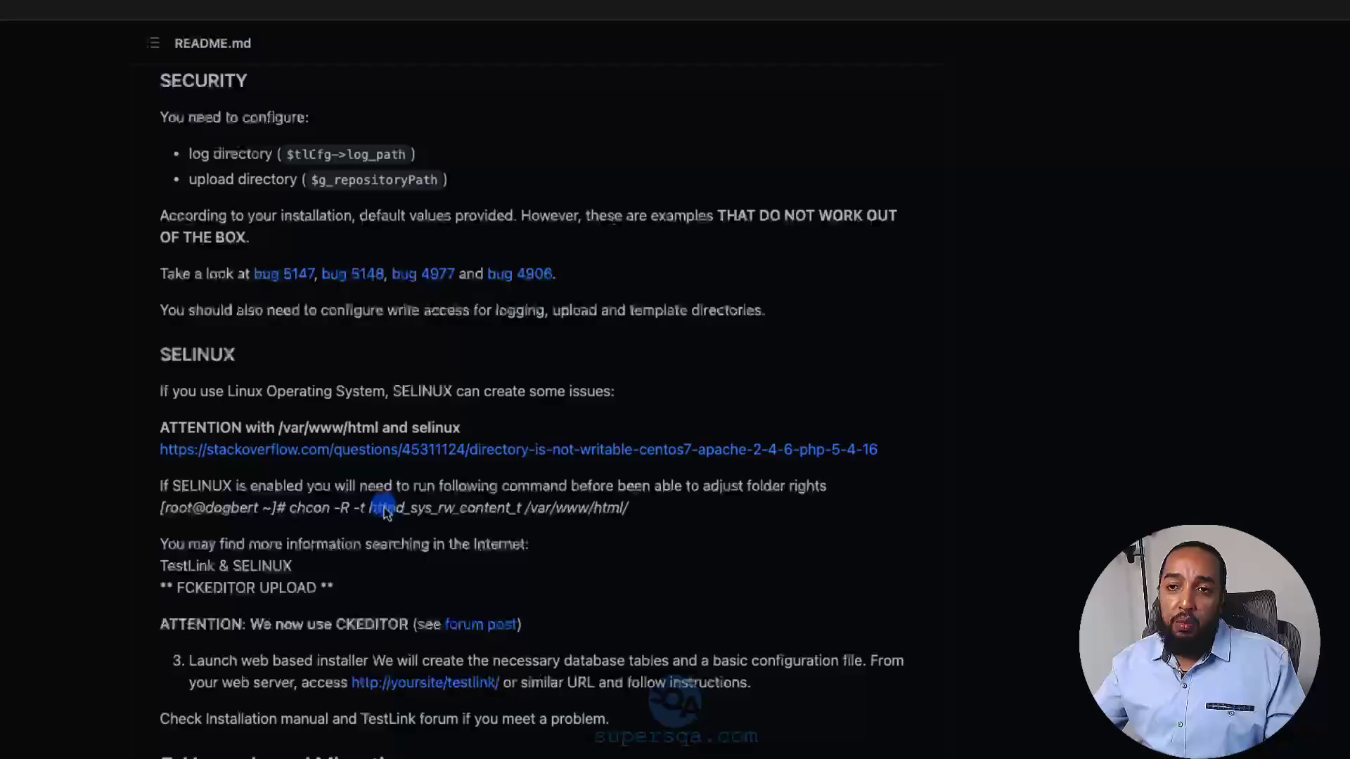
pyautogui.scroll(5, 319, 440)
pyautogui.moveTo(185, 372); pyautogui.dragTo(394, 408)
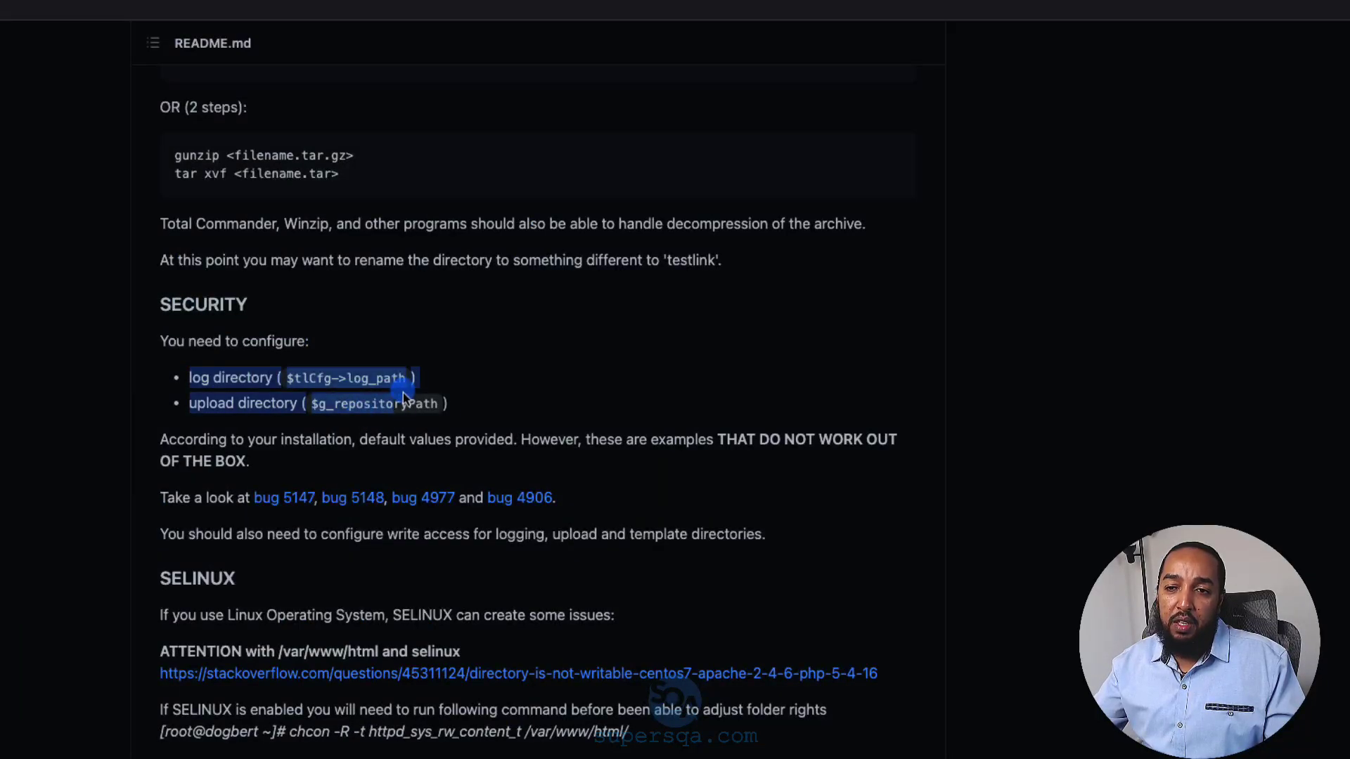
pyautogui.click(356, 402)
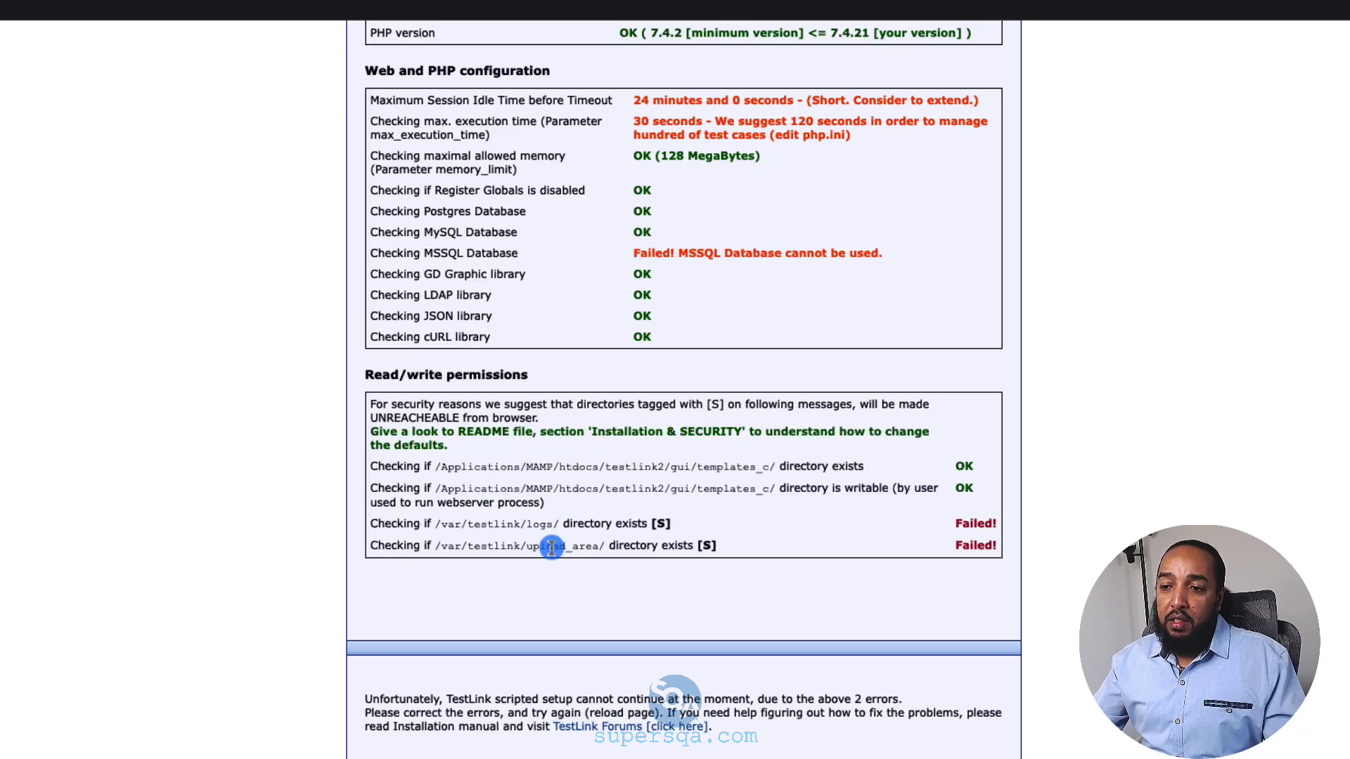
pyautogui.scroll(3, 556, 548)
pyautogui.scroll(2, 555, 555)
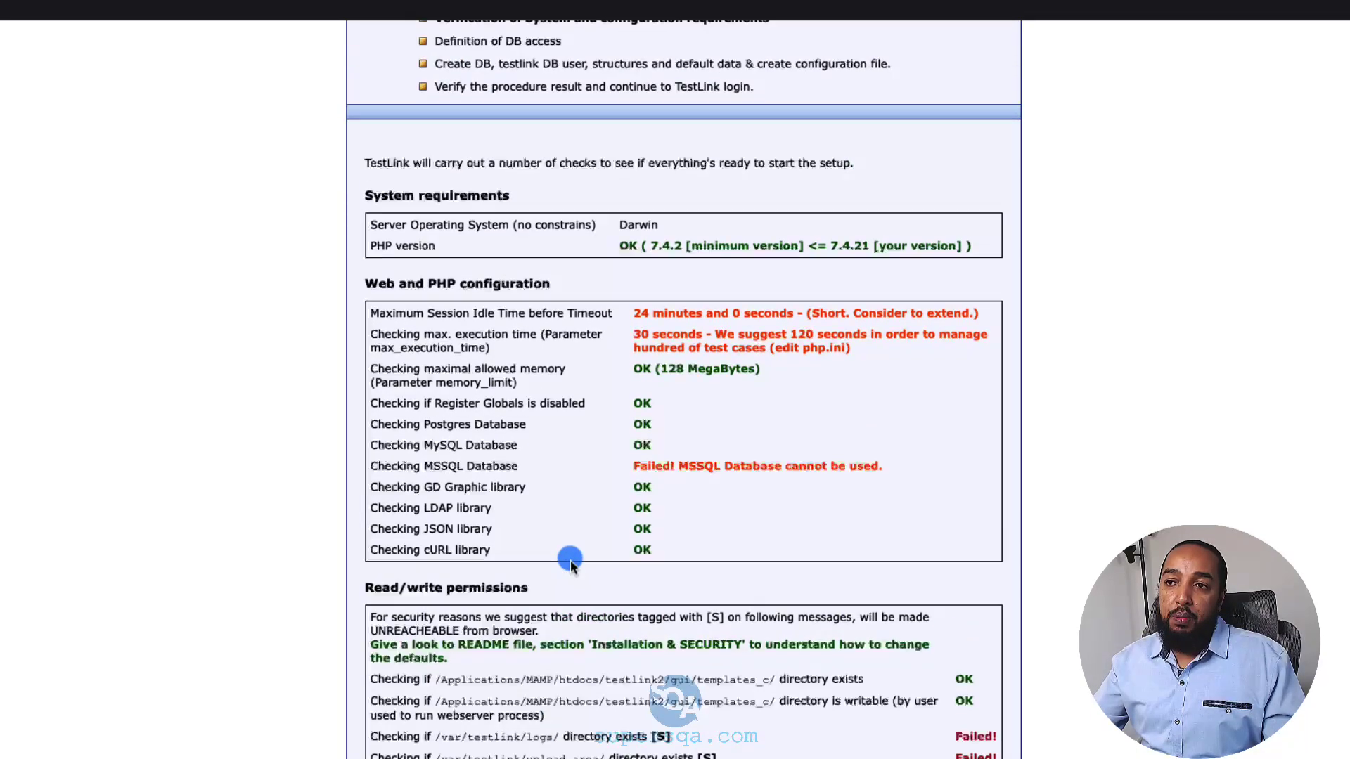
pyautogui.scroll(-5, 562, 555)
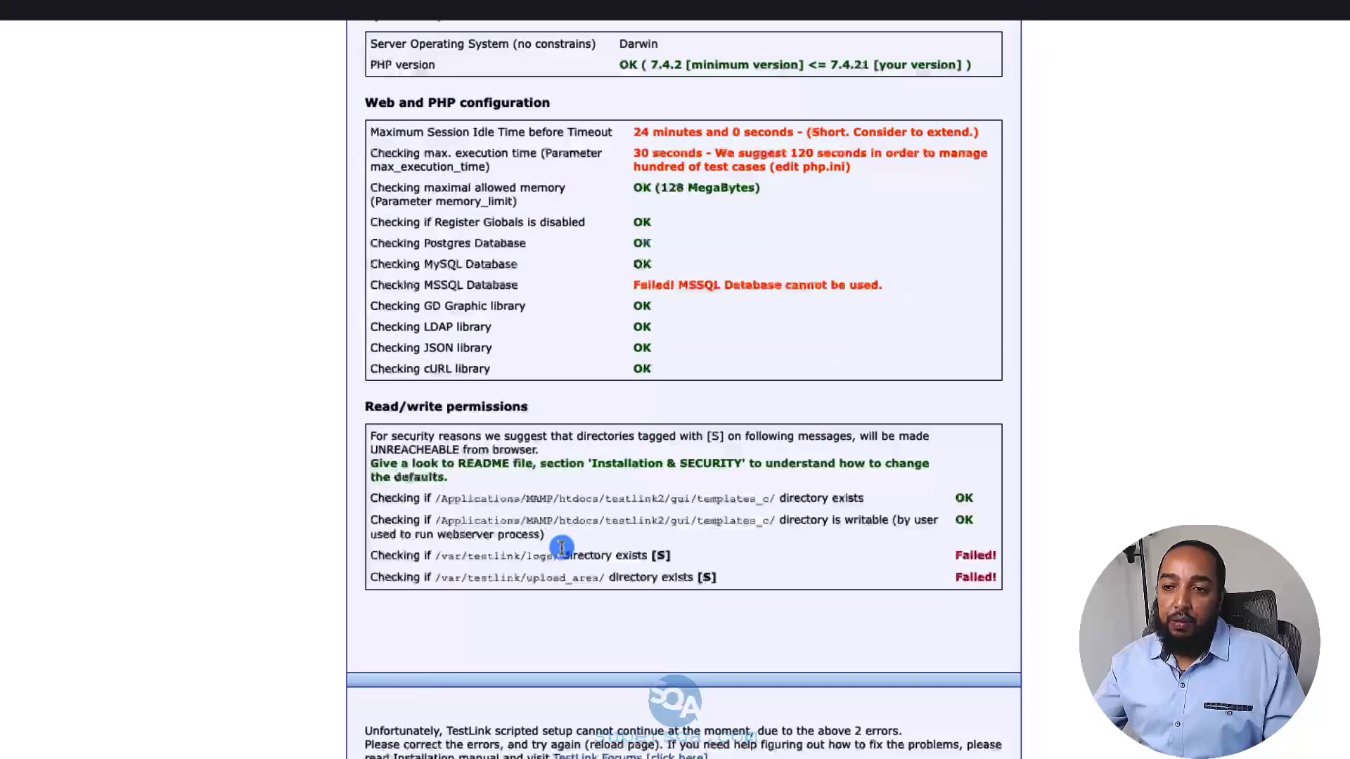
pyautogui.press('super+Tab')
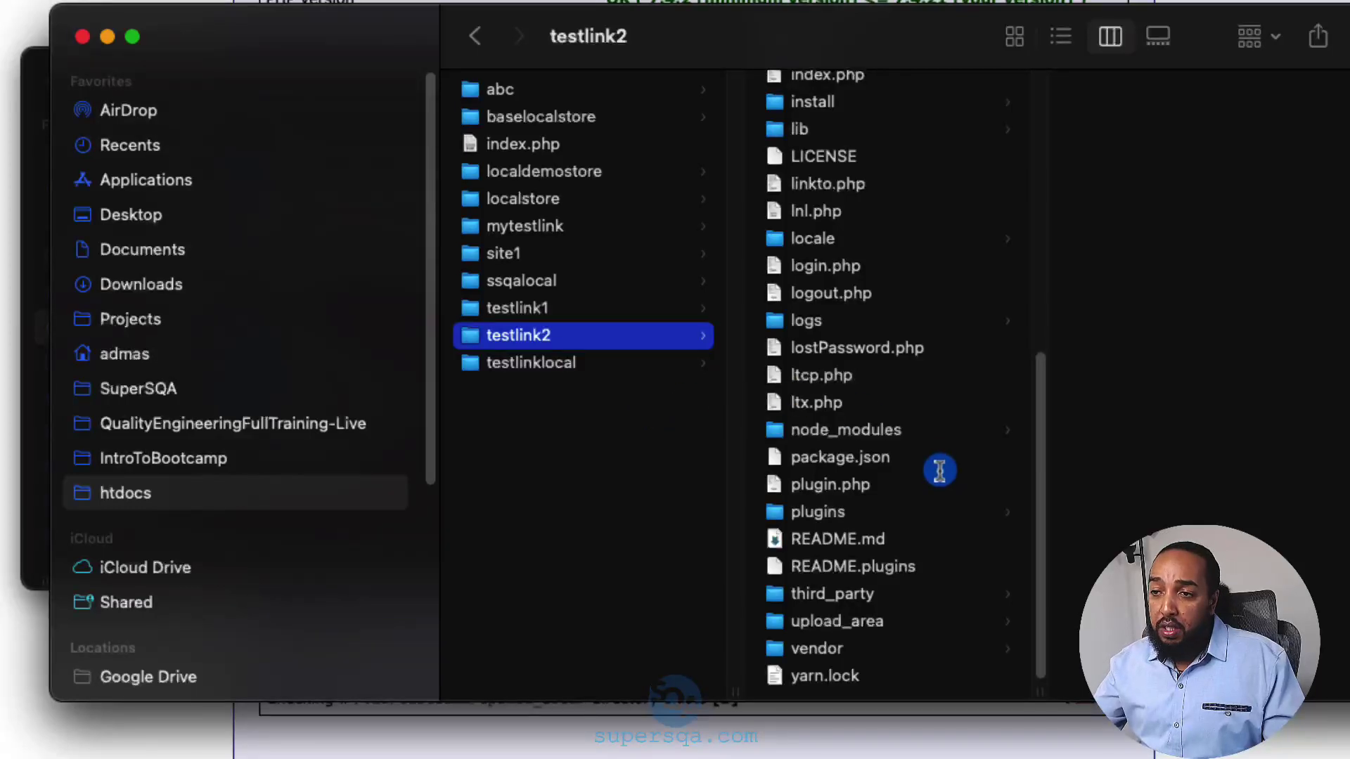
# - Open testlink2's config.inc.php in Sublime Text via Open With
pyautogui.scroll(10, 892, 351)
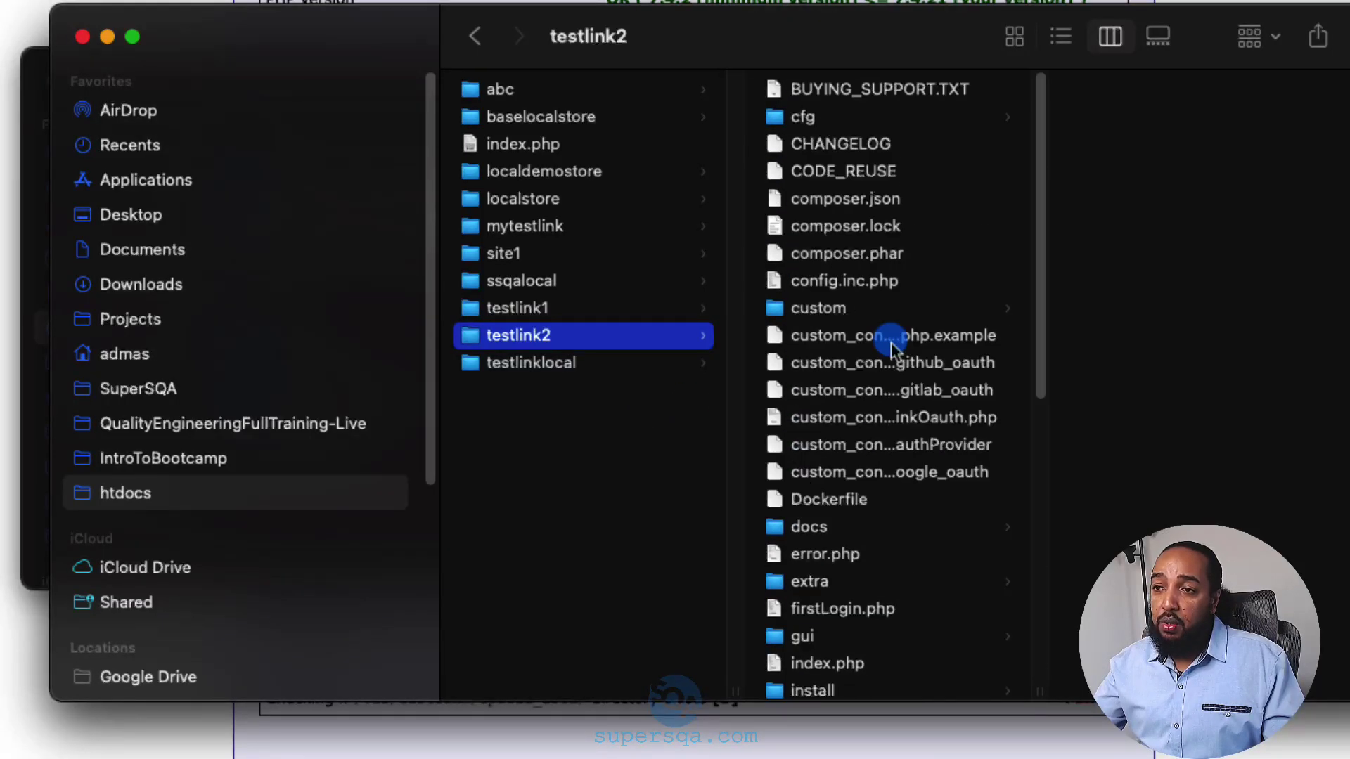
pyautogui.click(833, 282)
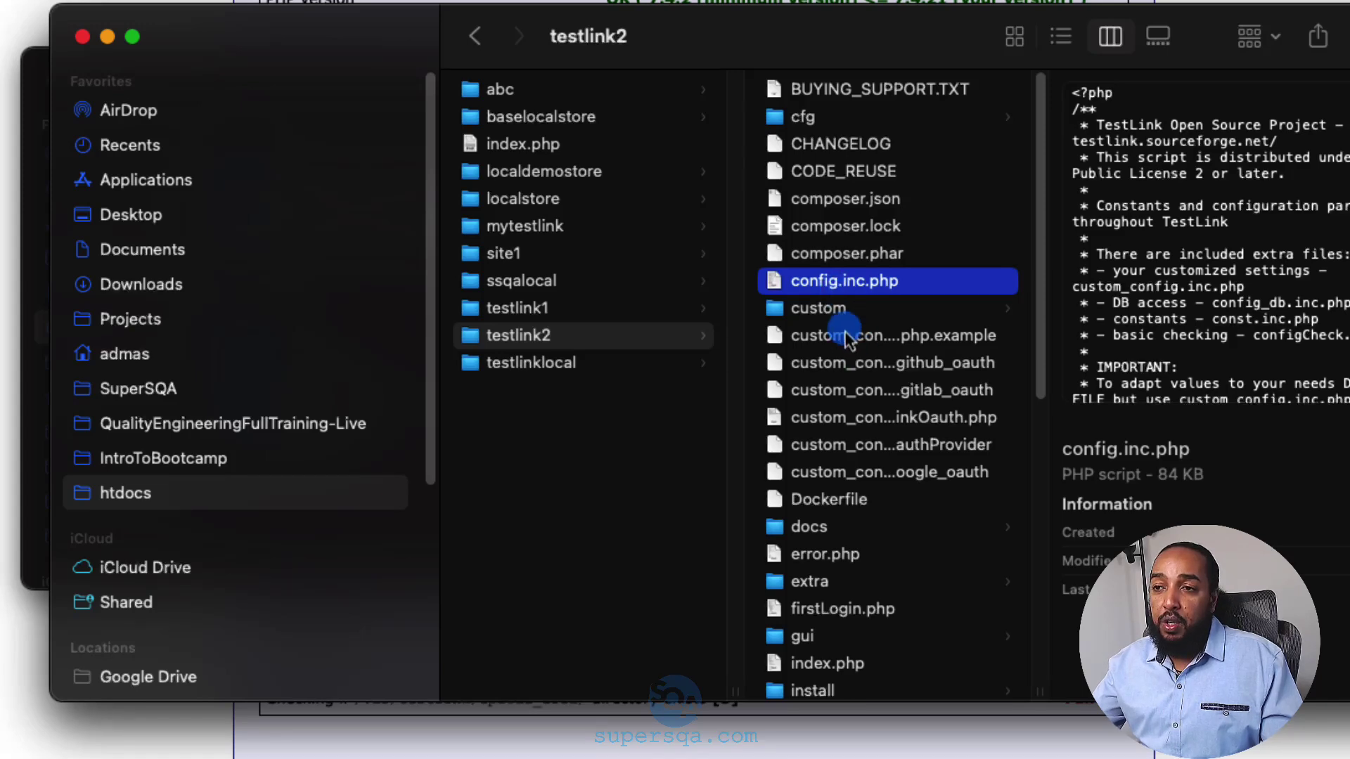
pyautogui.rightClick(812, 281)
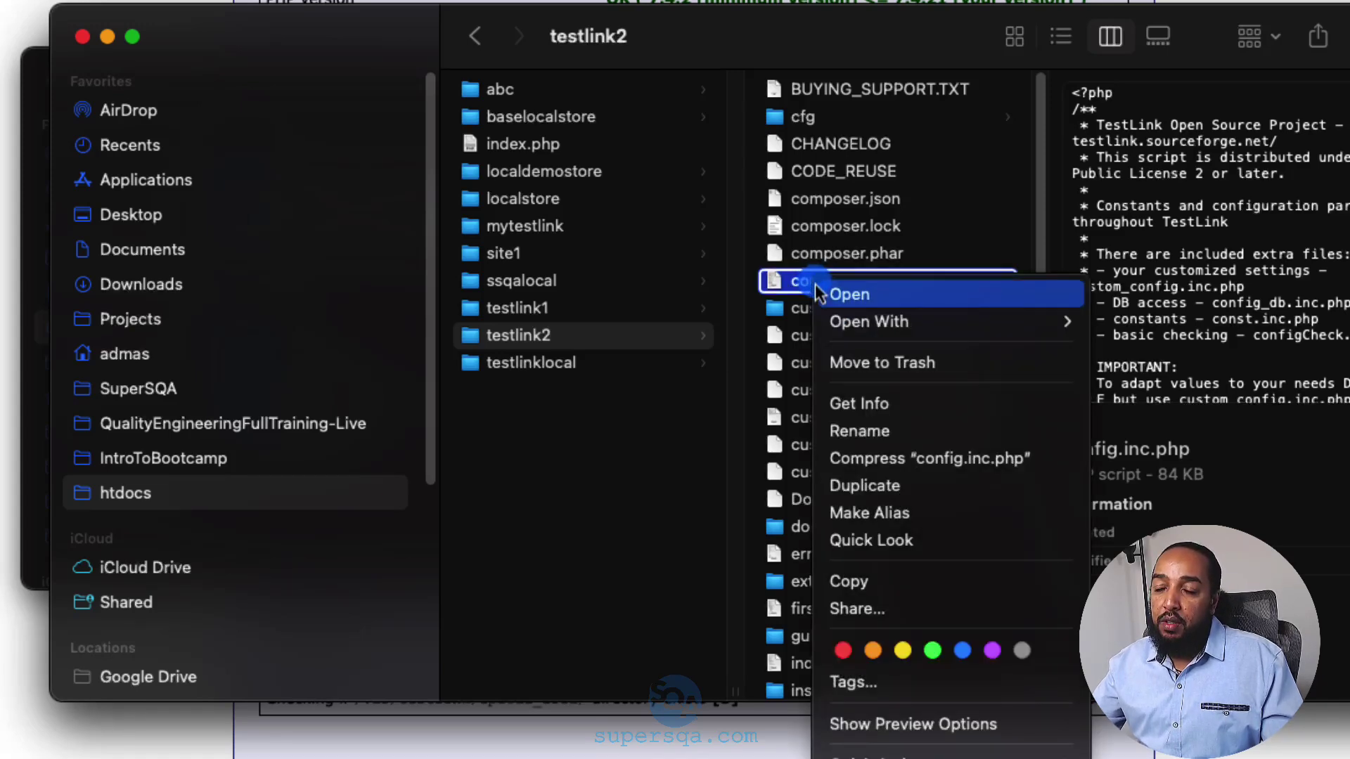
pyautogui.moveTo(880, 325)
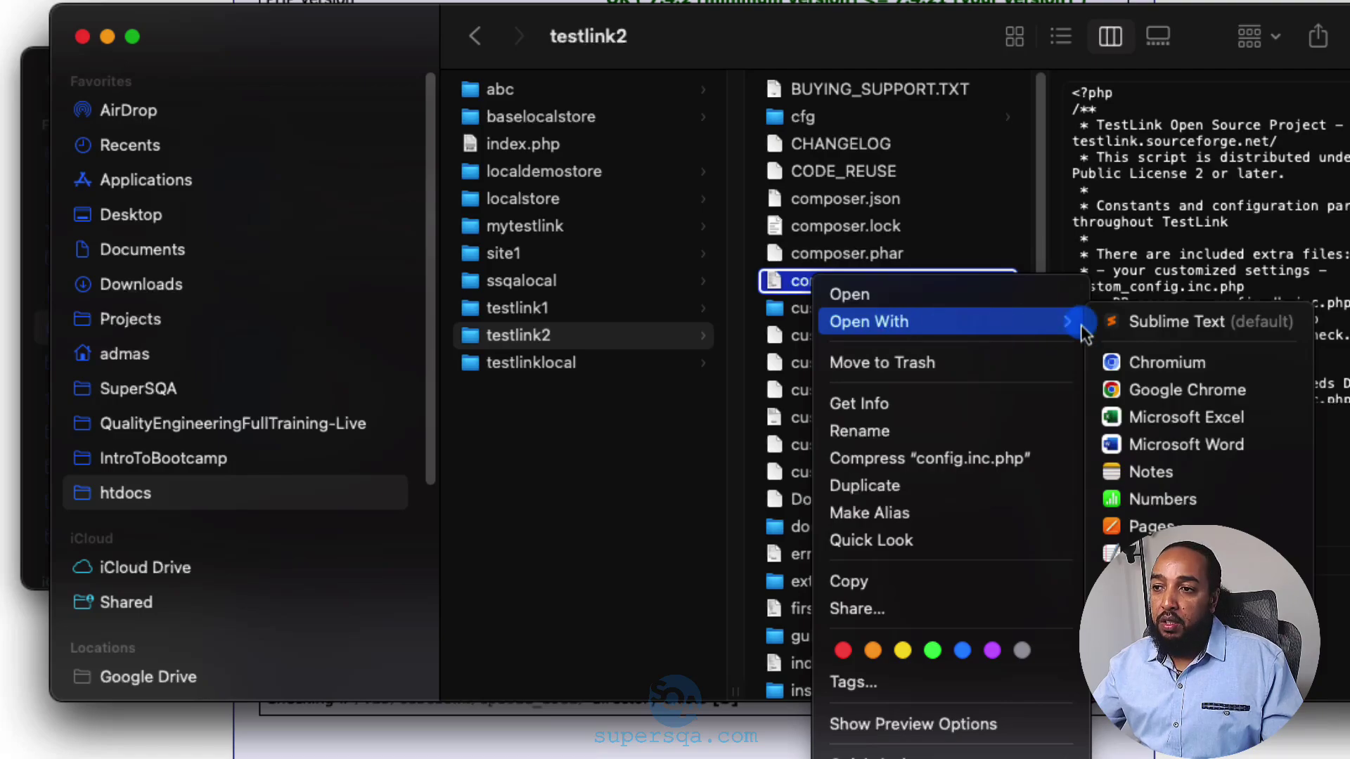
pyautogui.click(1174, 324)
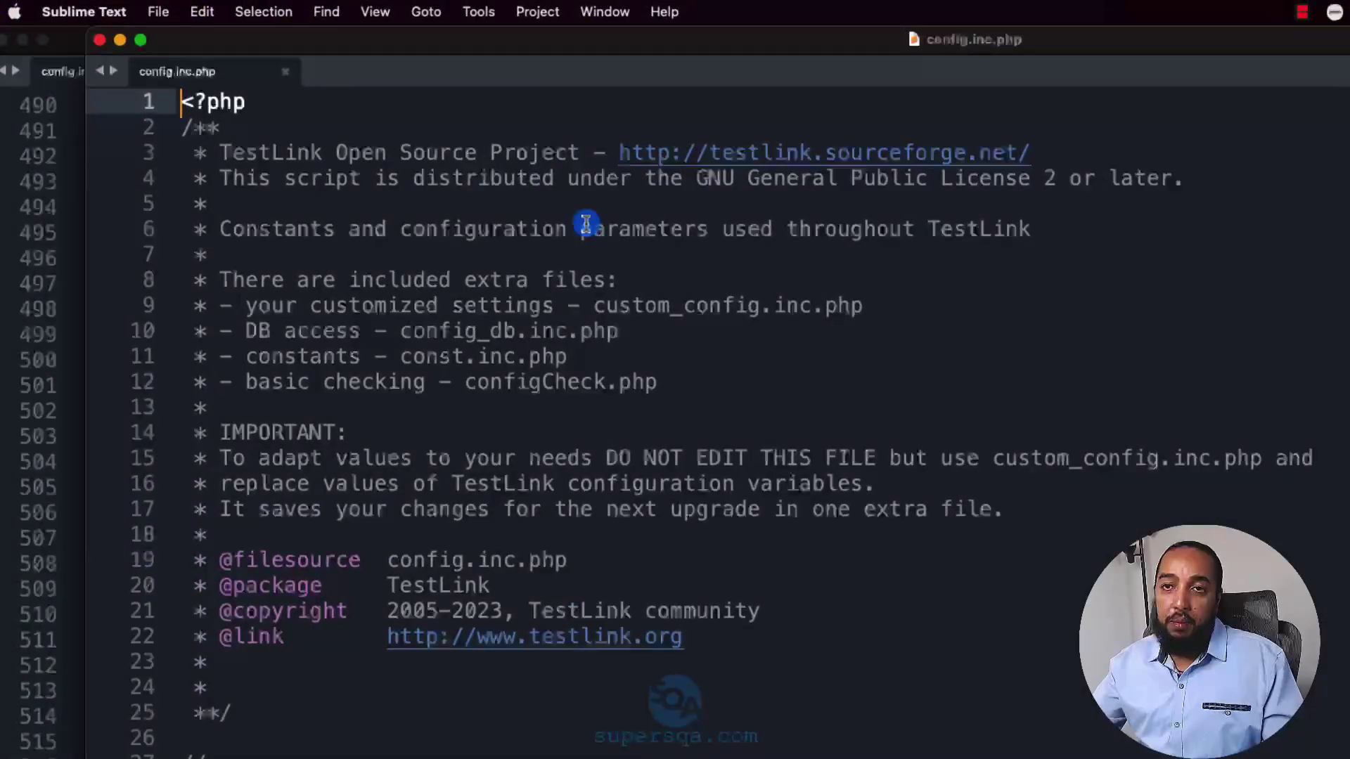
# - Copy /var/testlink/logs/ from the installer and search config.inc.php for it, finding log_path
pyautogui.doubleClick(580, 43)
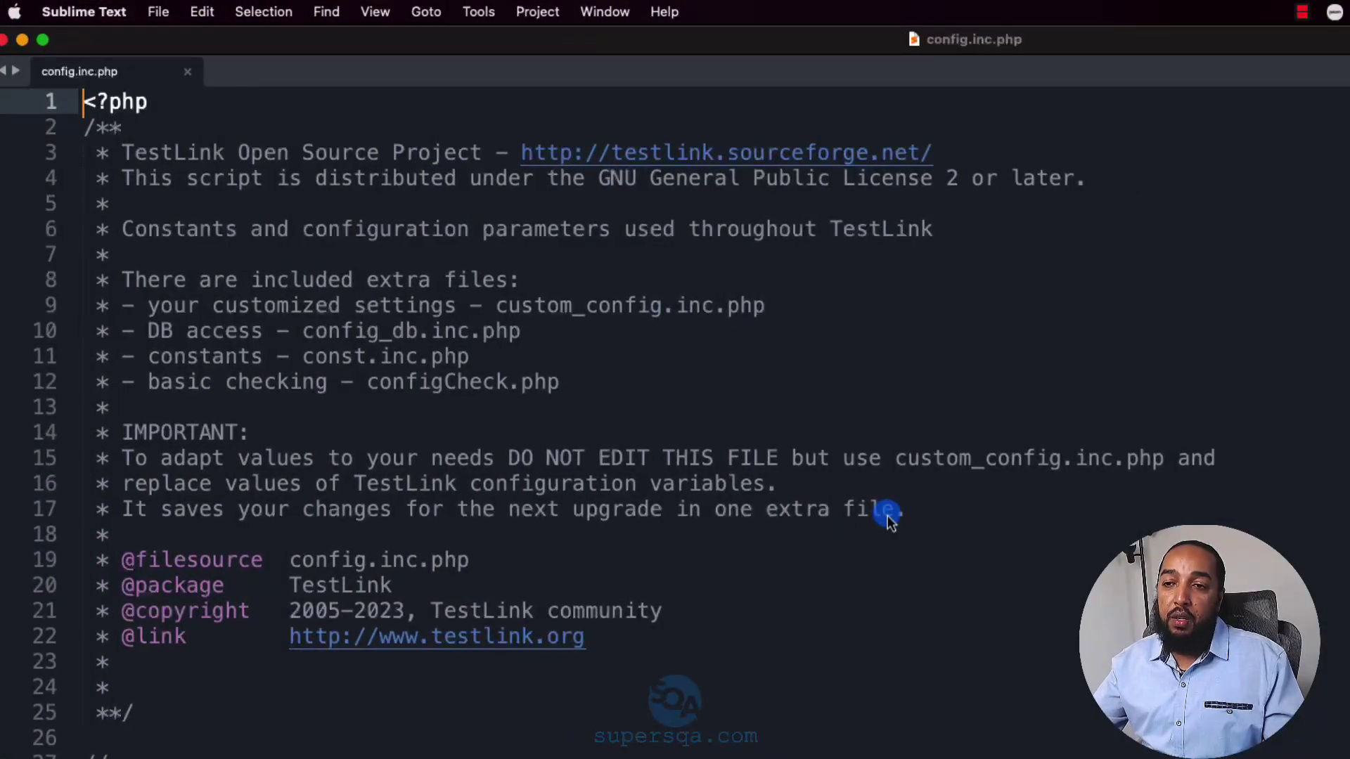
pyautogui.press('super+Tab')
pyautogui.press('super+Tab')
pyautogui.press('Tab')
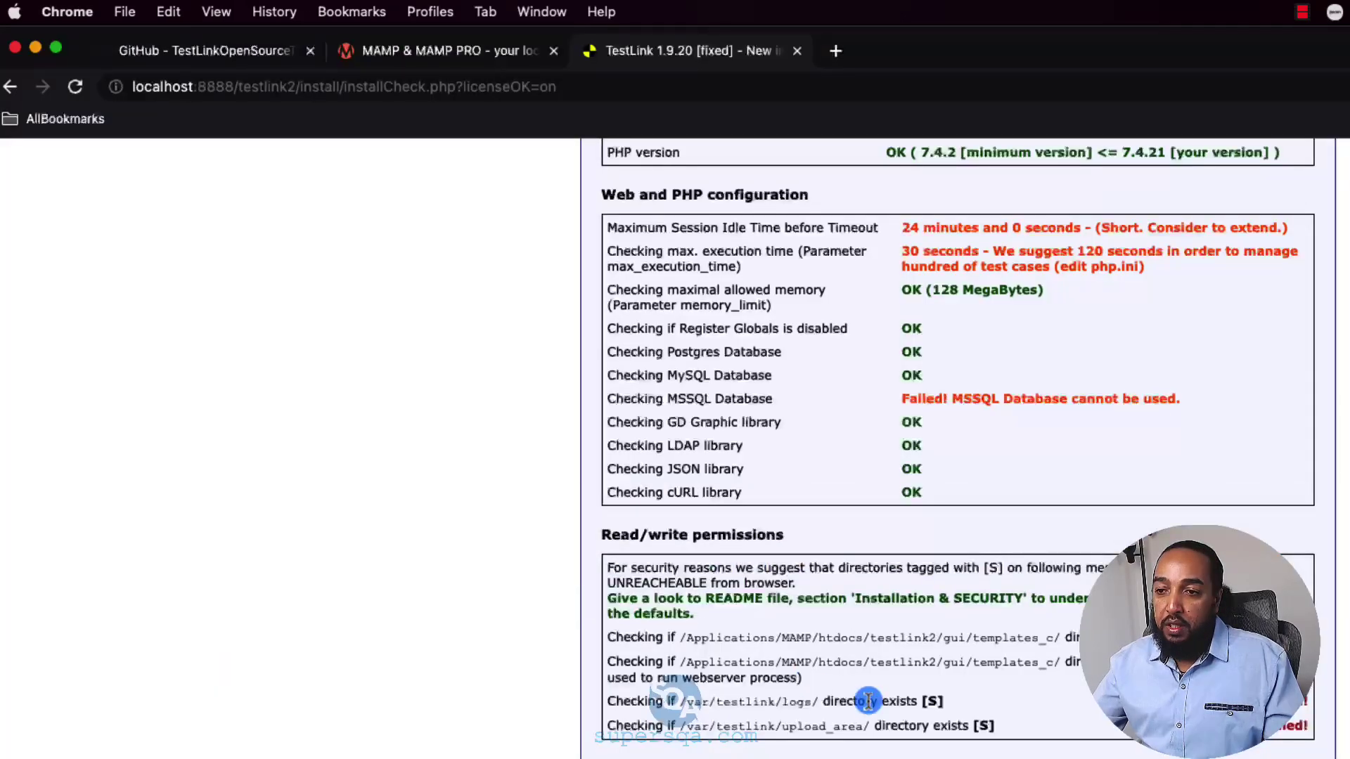
pyautogui.moveTo(679, 701); pyautogui.dragTo(821, 700)
pyautogui.press('super+c')
pyautogui.press('super+Tab')
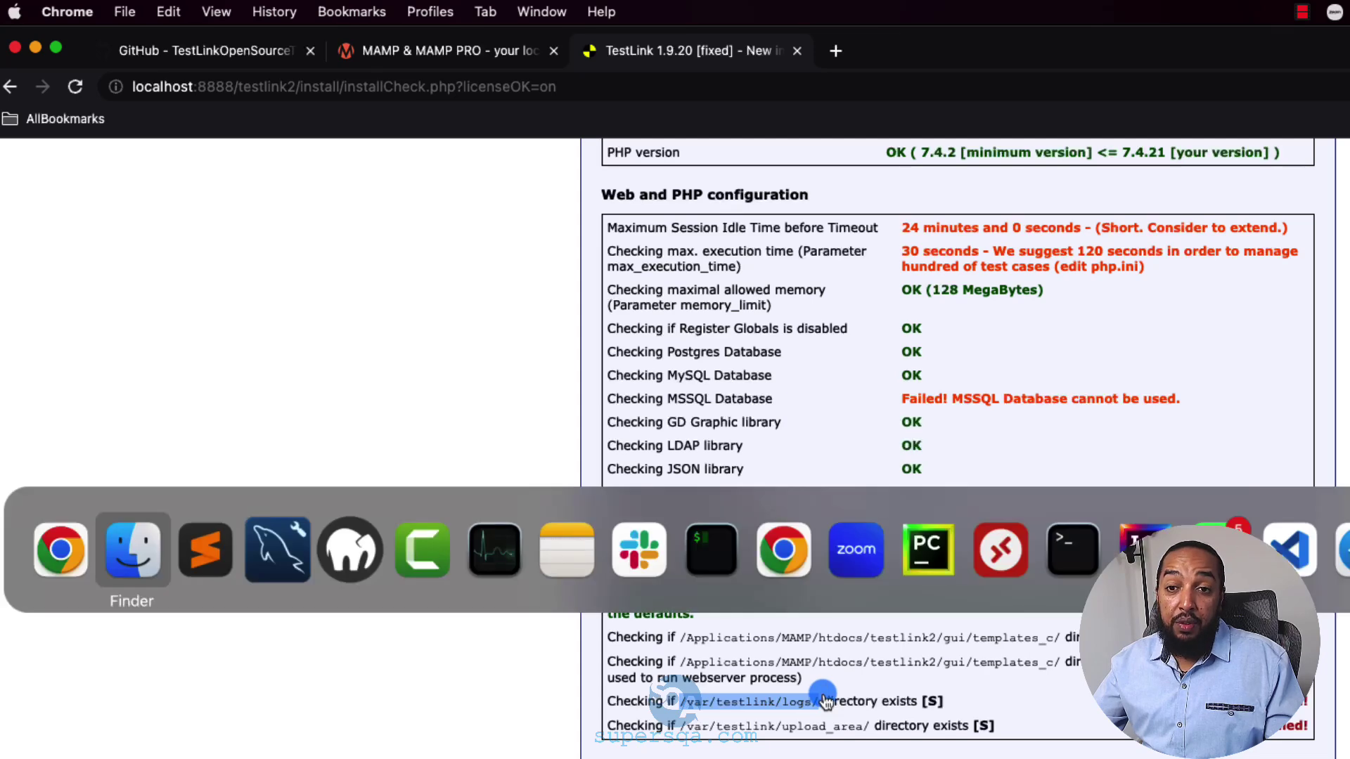
pyautogui.press('super+Tab')
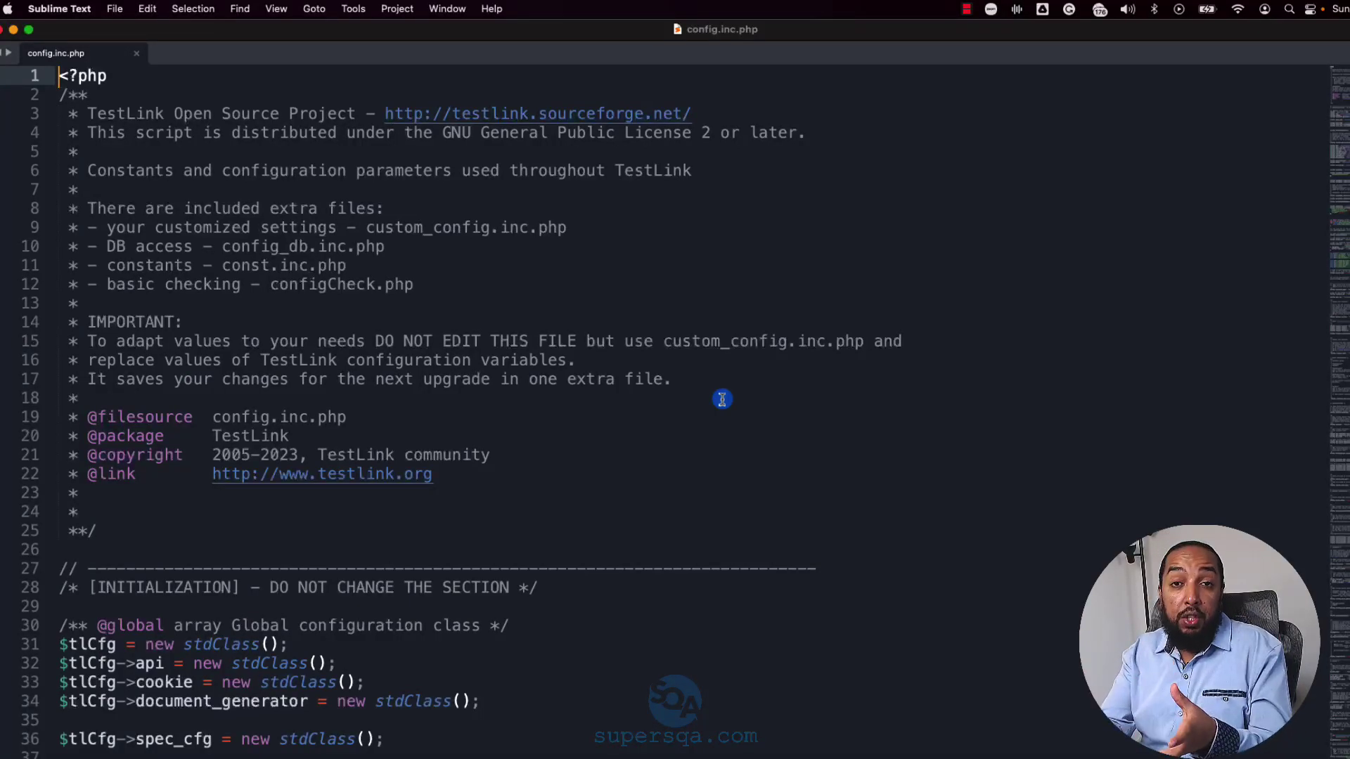
pyautogui.click(696, 398)
pyautogui.press('super+f')
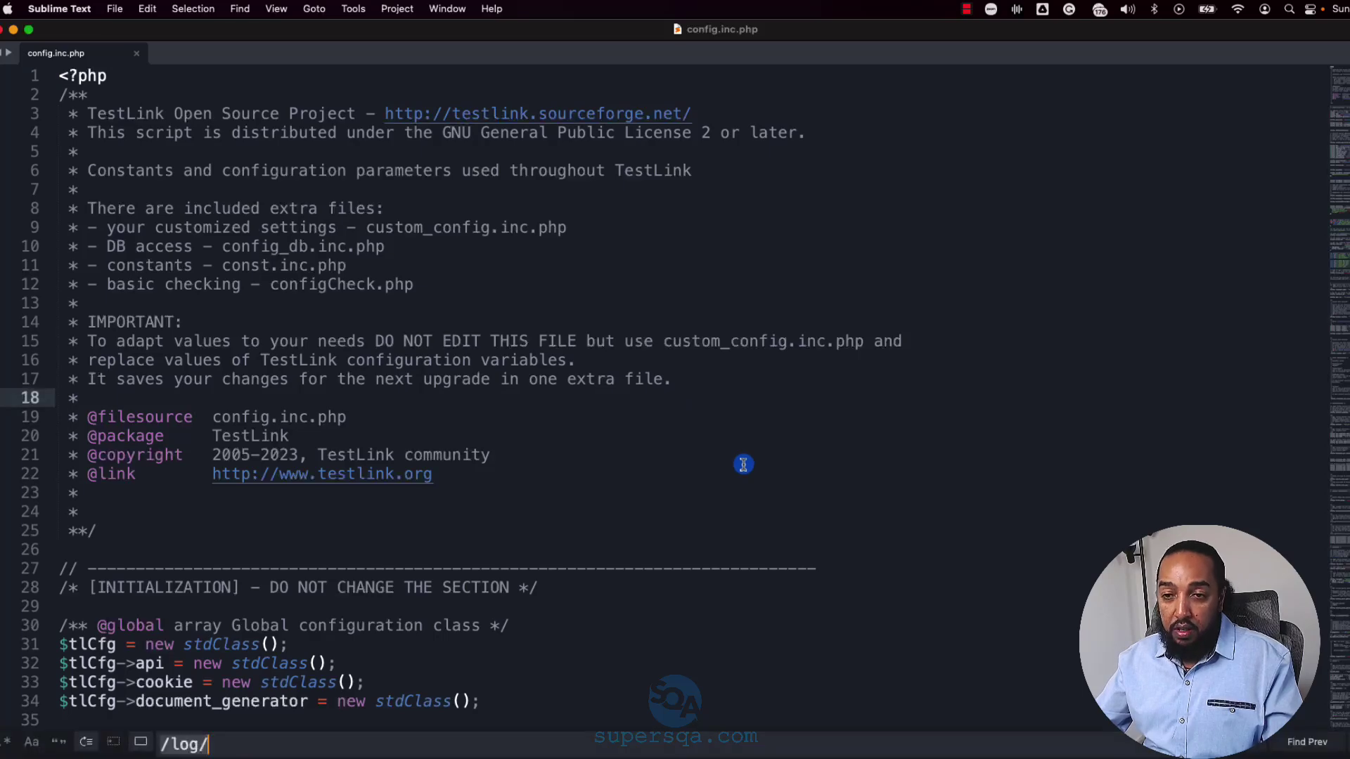
pyautogui.press('super+v')
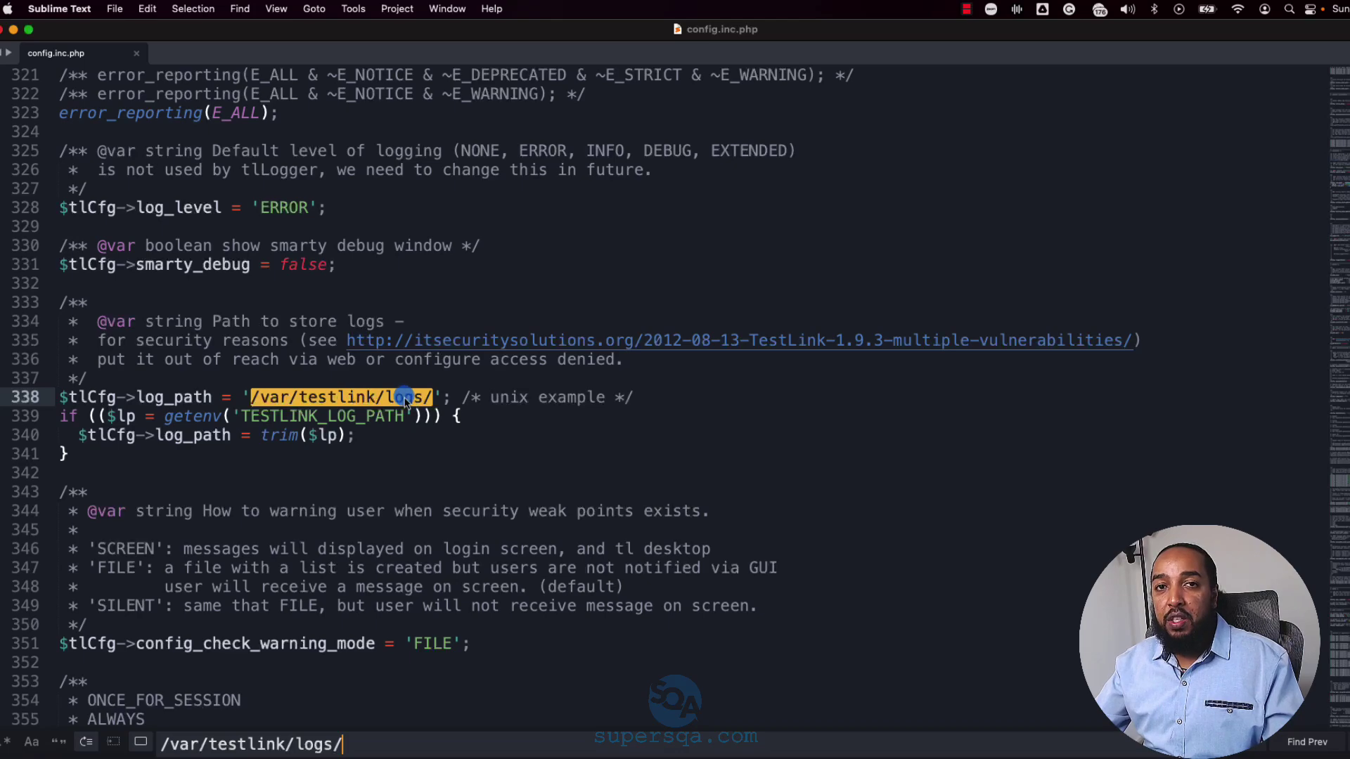
# - Copy the full pathname of the testlink2 logs folder from Finder
pyautogui.moveTo(404, 401)
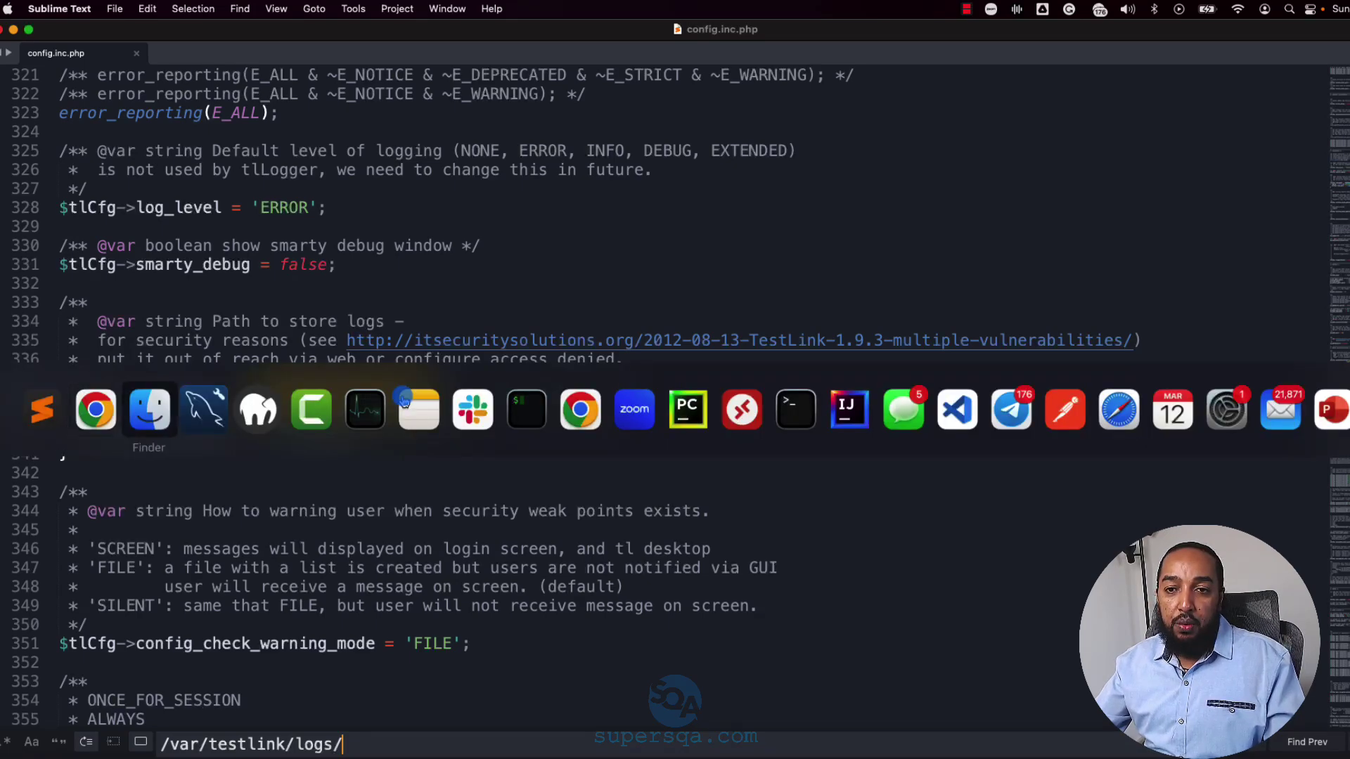
pyautogui.click(150, 409)
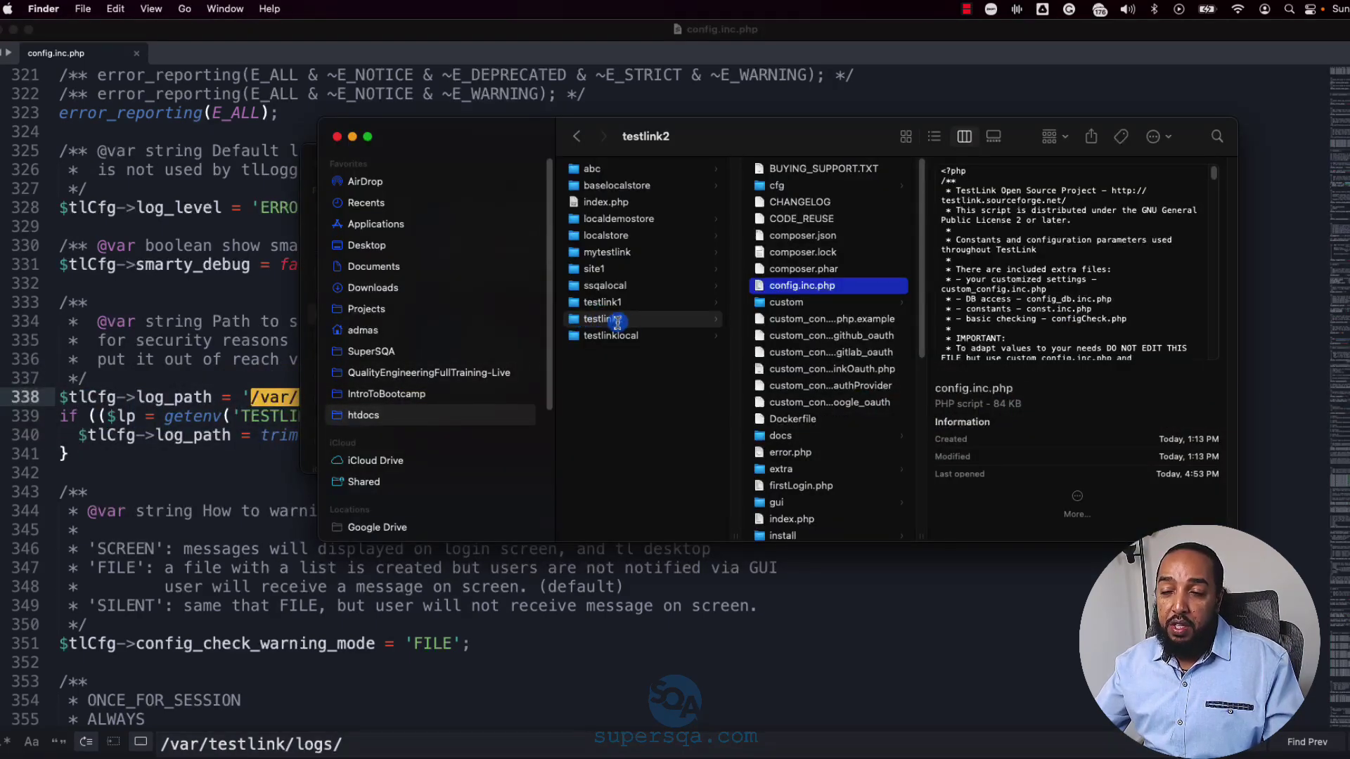
pyautogui.scroll(-1, 800, 444)
pyautogui.scroll(-5, 799, 445)
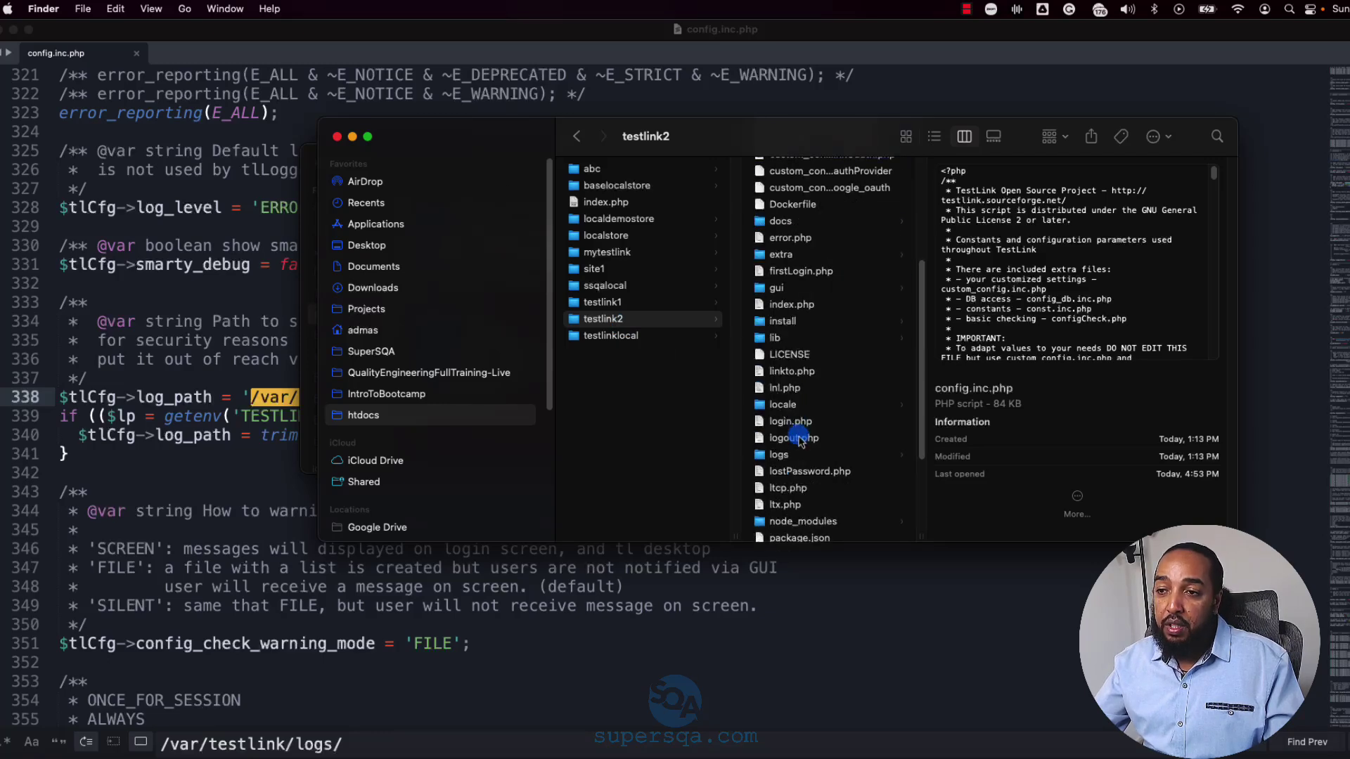
pyautogui.click(786, 455)
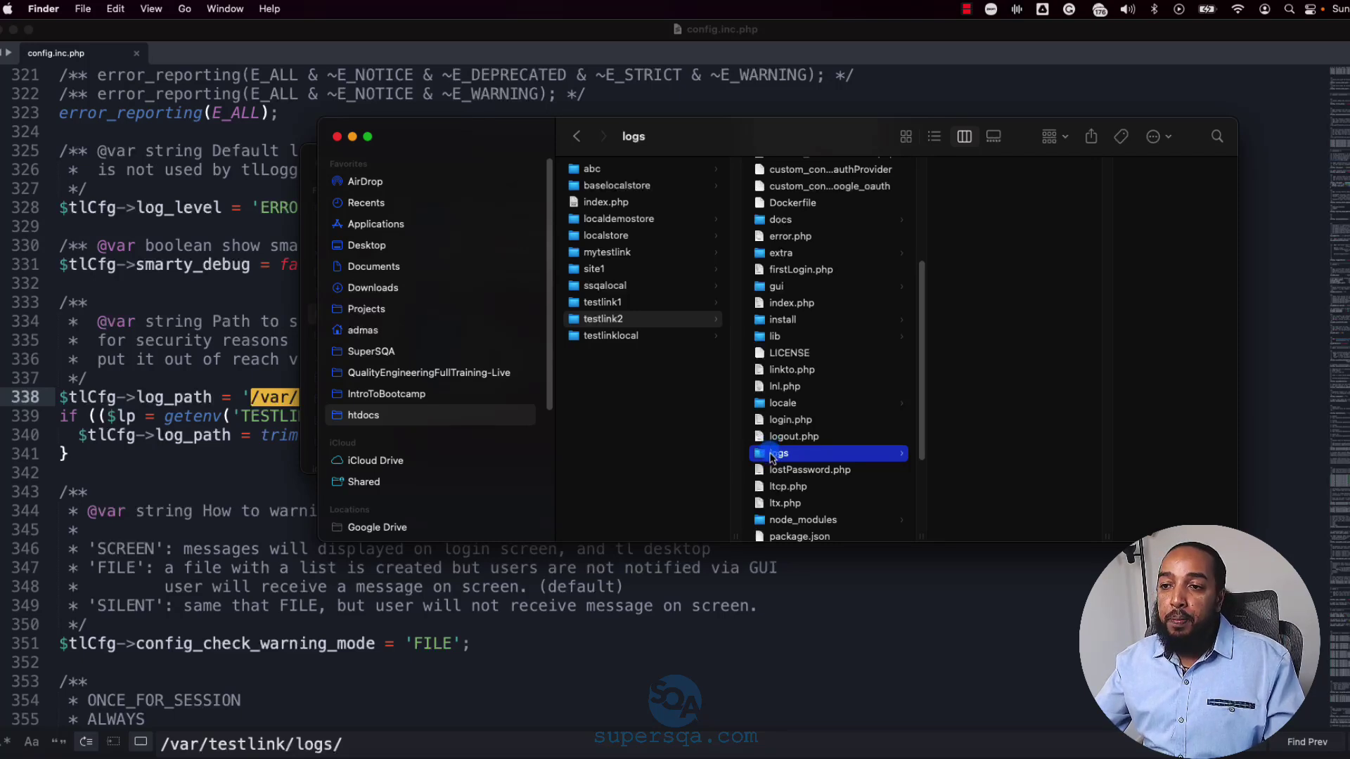
pyautogui.rightClick(772, 457)
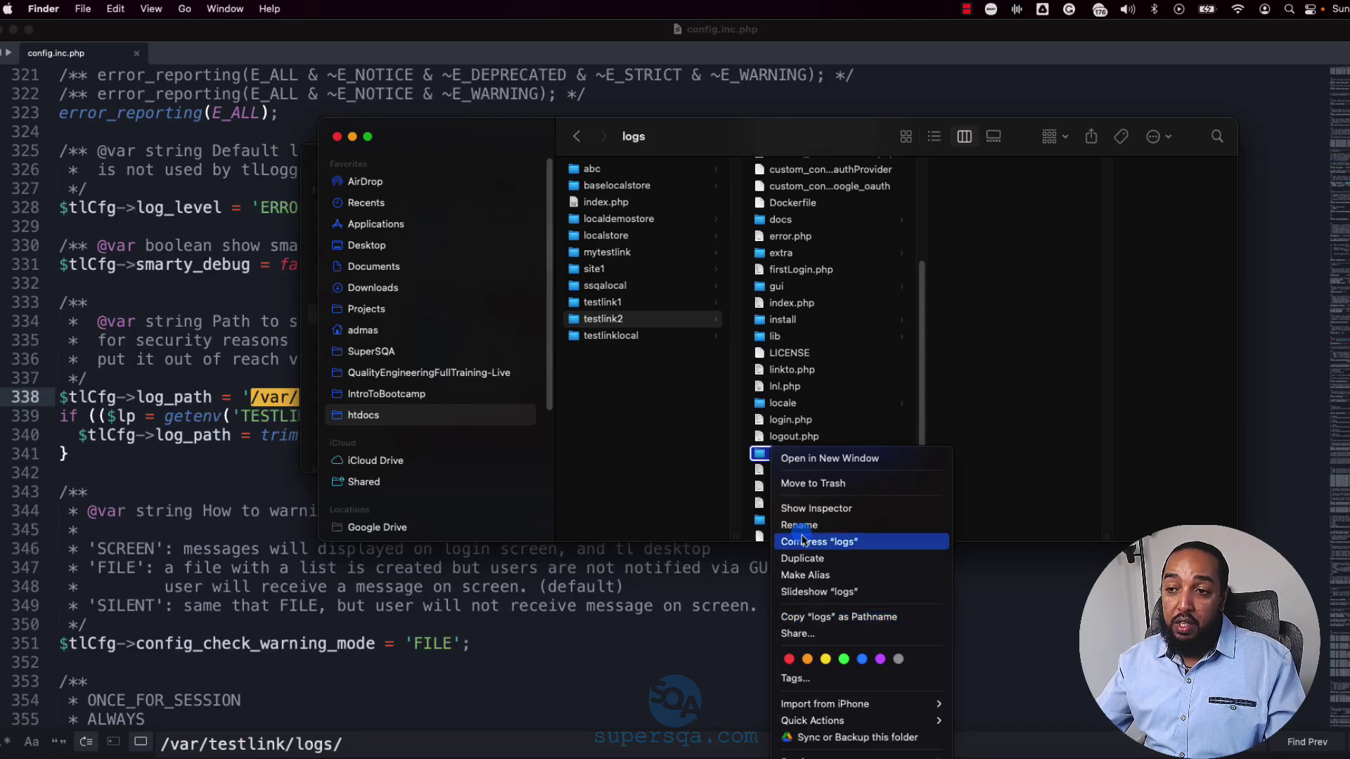
pyautogui.click(835, 623)
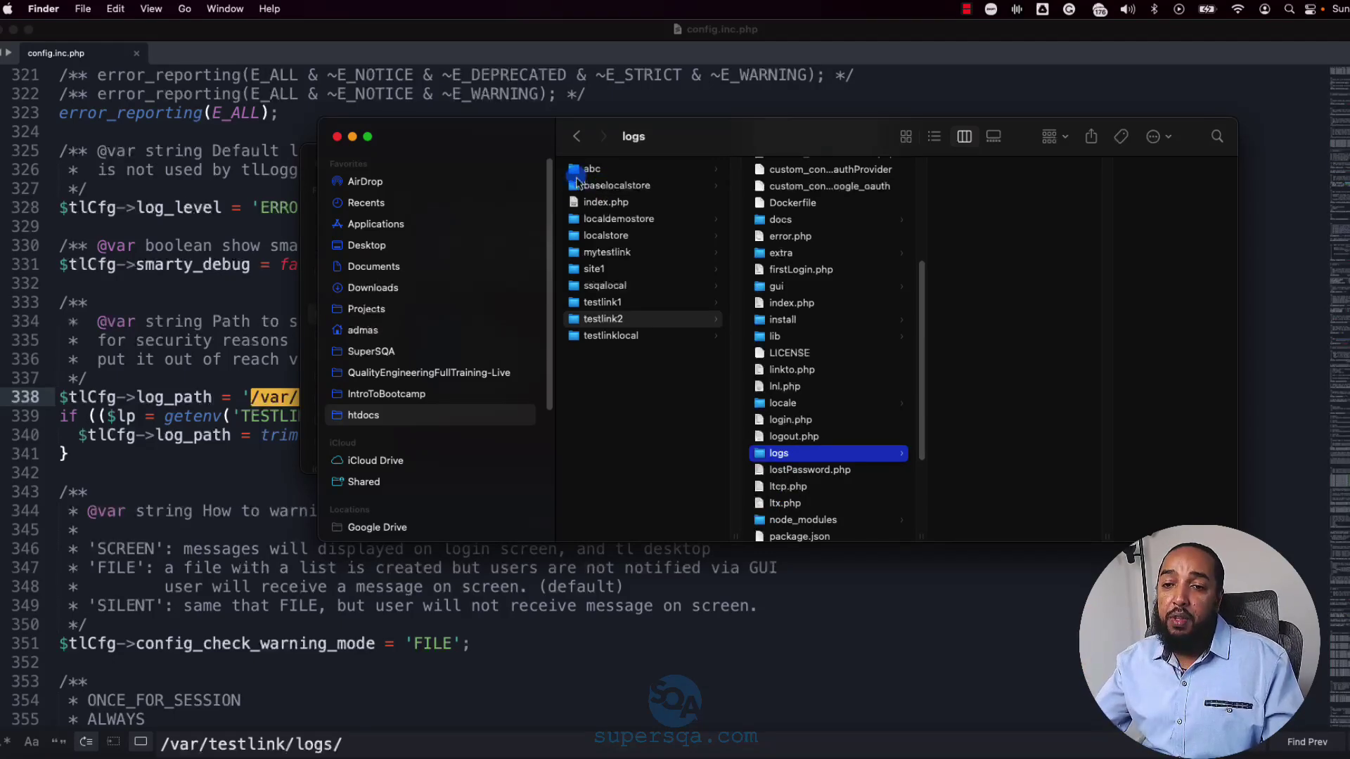
# - Set log_path on line 338 to '/Applications/MAMP/htdocs/testlink2/logs/', then select the failing upload_area path in the installer
pyautogui.click(214, 423)
pyautogui.click(418, 385)
pyautogui.moveTo(429, 397); pyautogui.dragTo(250, 397)
pyautogui.press('super+v')
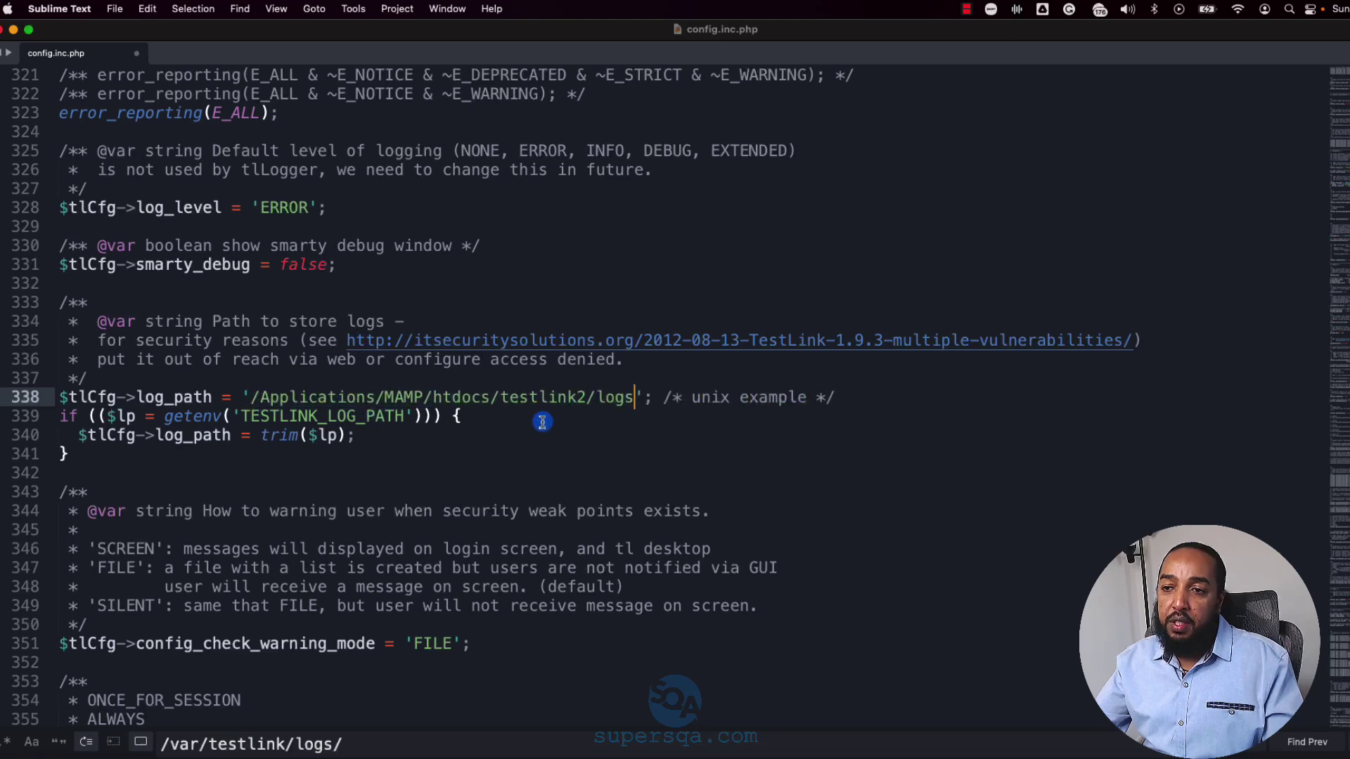
pyautogui.write('/')
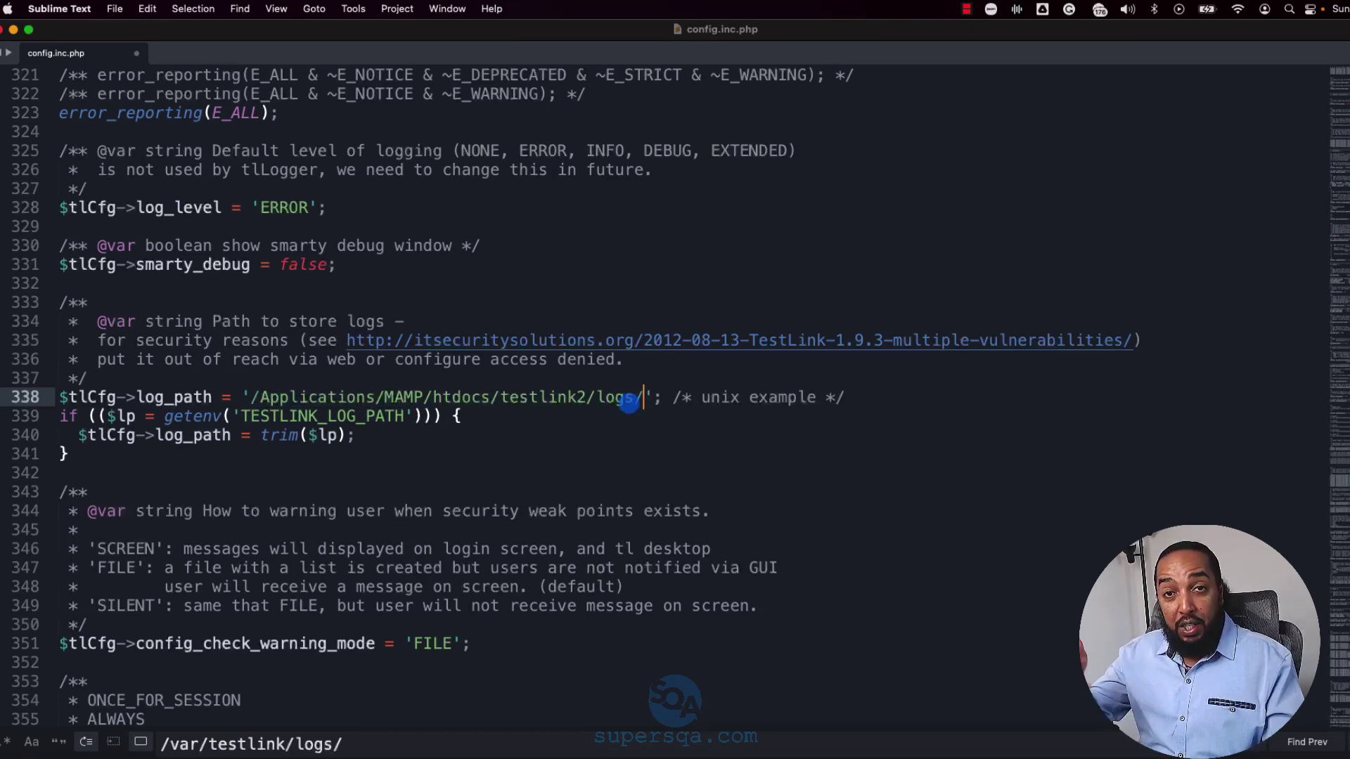
pyautogui.press('super+Tab')
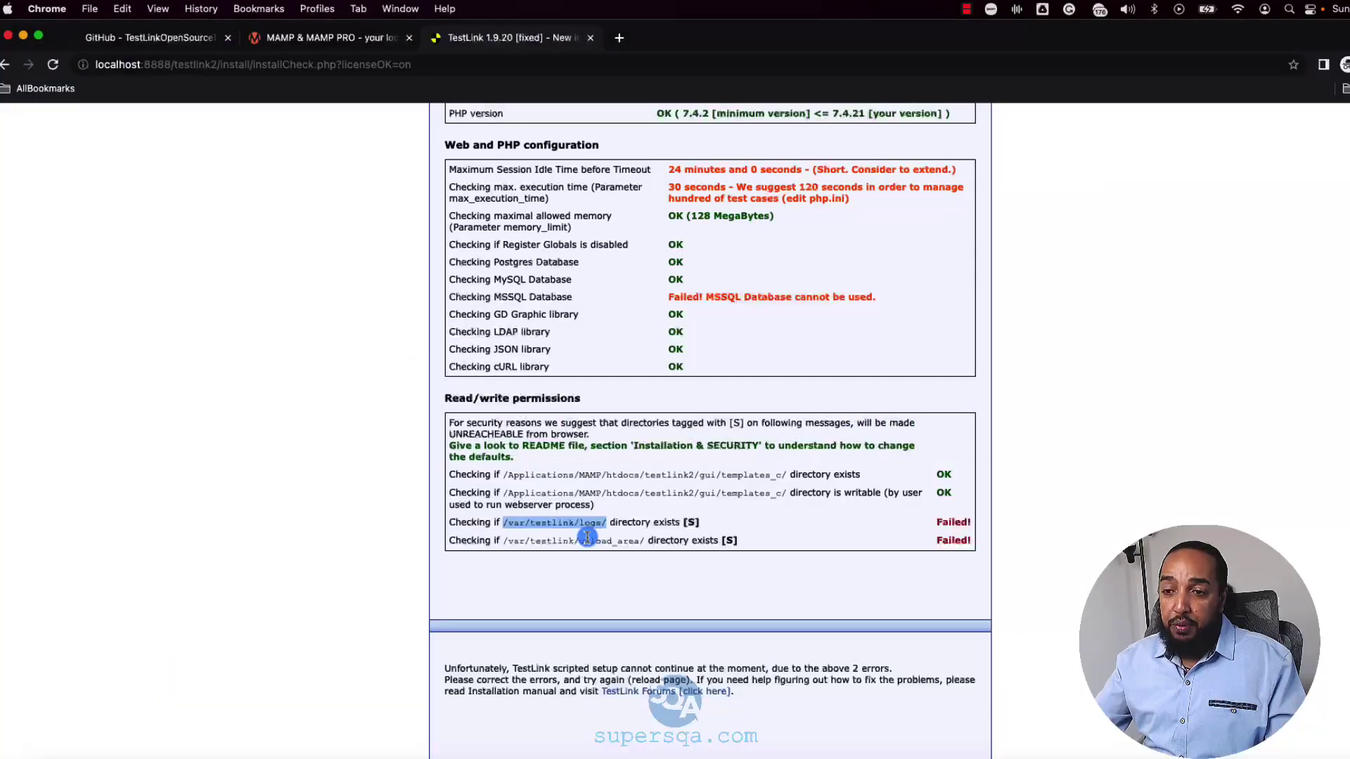
pyautogui.moveTo(496, 540); pyautogui.dragTo(644, 541)
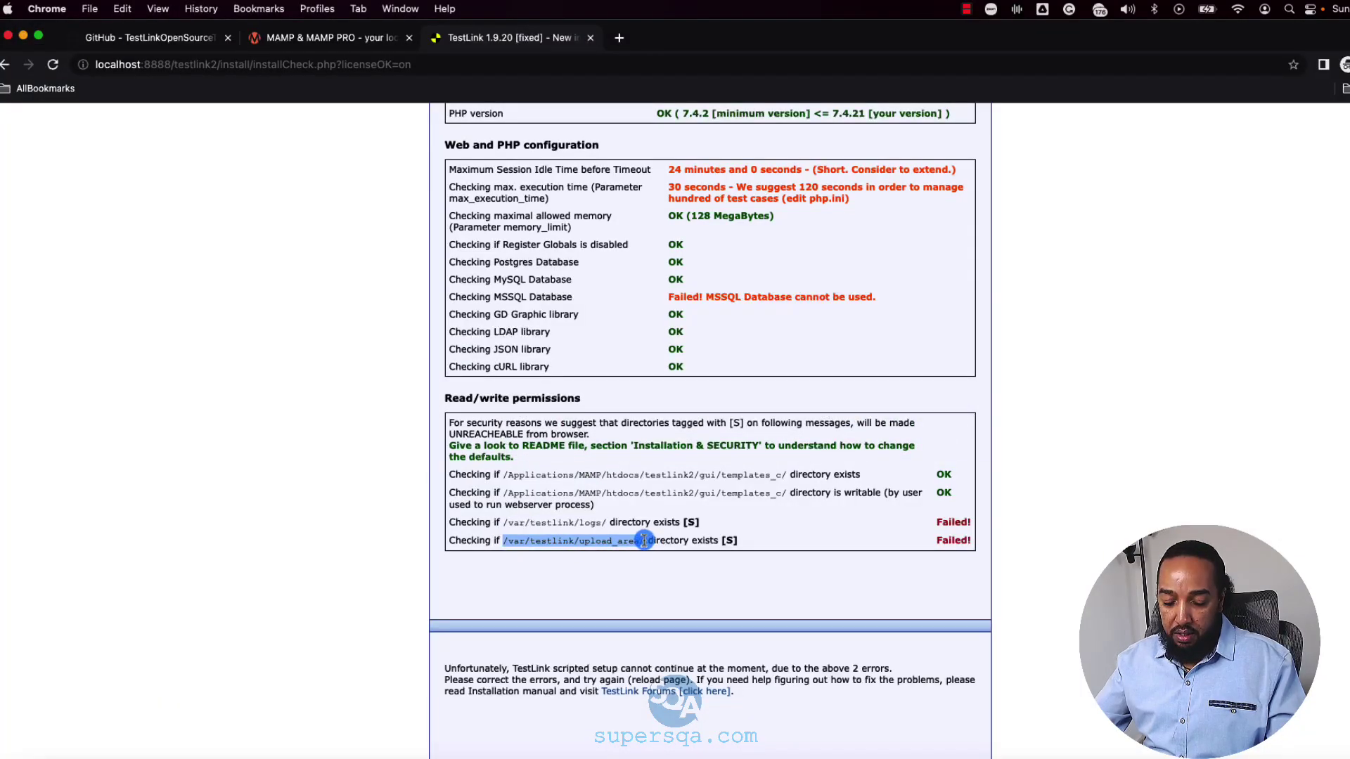
# - Search config.inc.php for the old /var/testlink/upload_area/ path
pyautogui.press('super+Tab')
pyautogui.press('super+f')
pyautogui.press('super+v')
# - Copy the upload_area folder's full pathname from Finder
pyautogui.press('super+Tab')
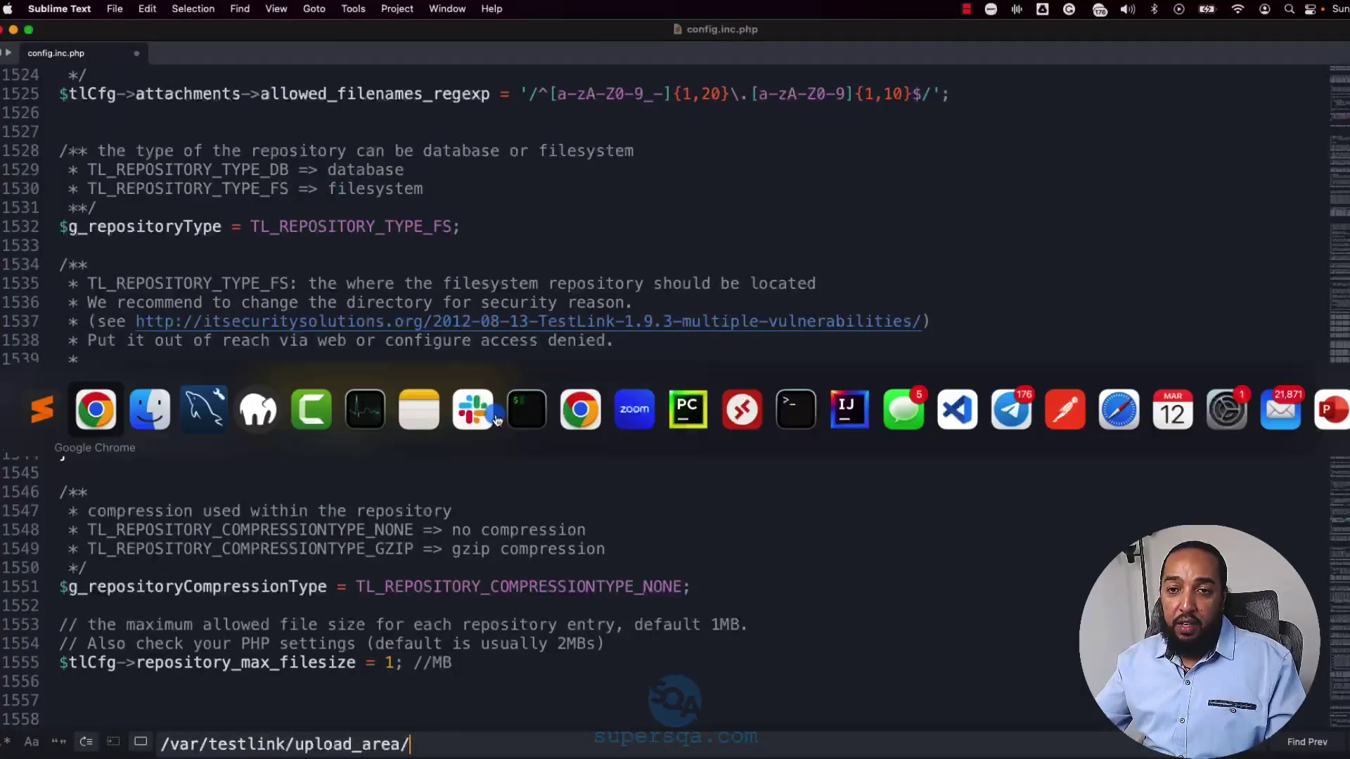
pyautogui.click(150, 410)
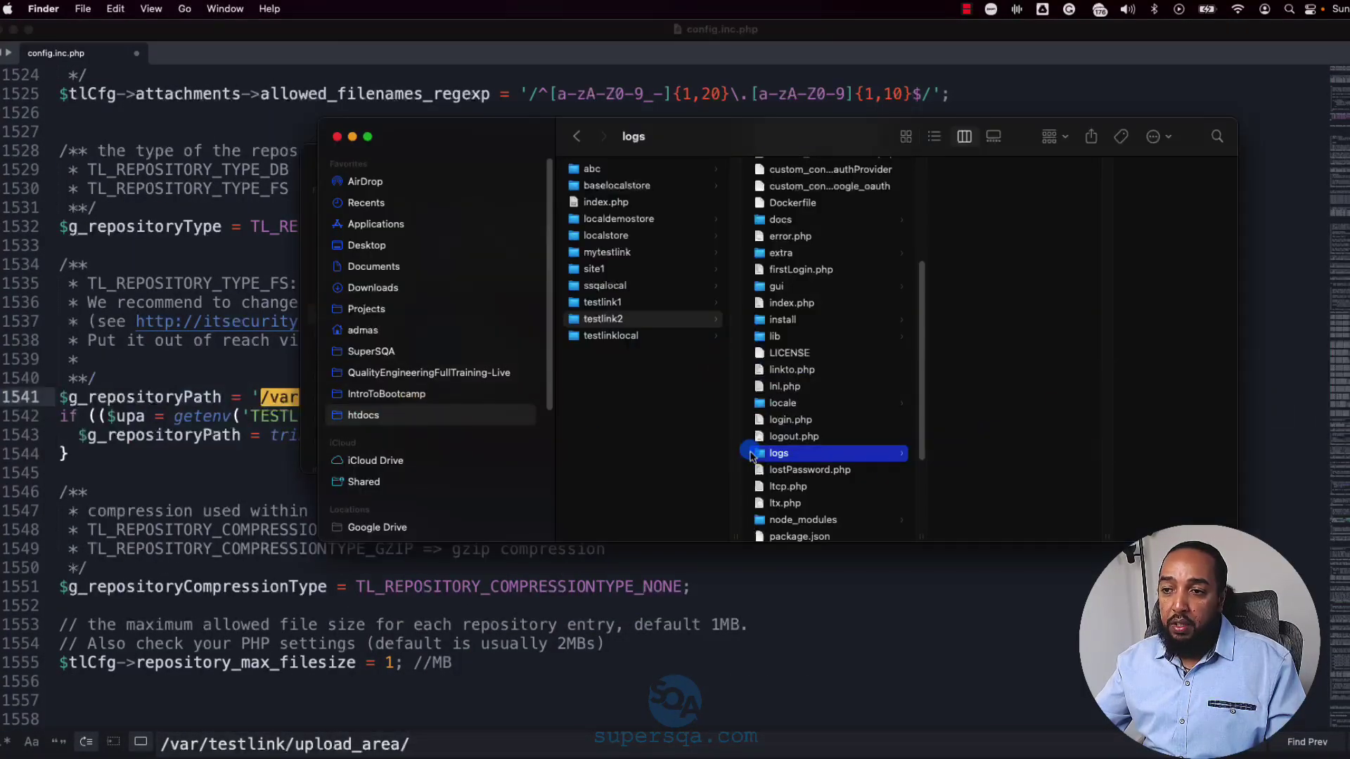
pyautogui.scroll(-5, 843, 472)
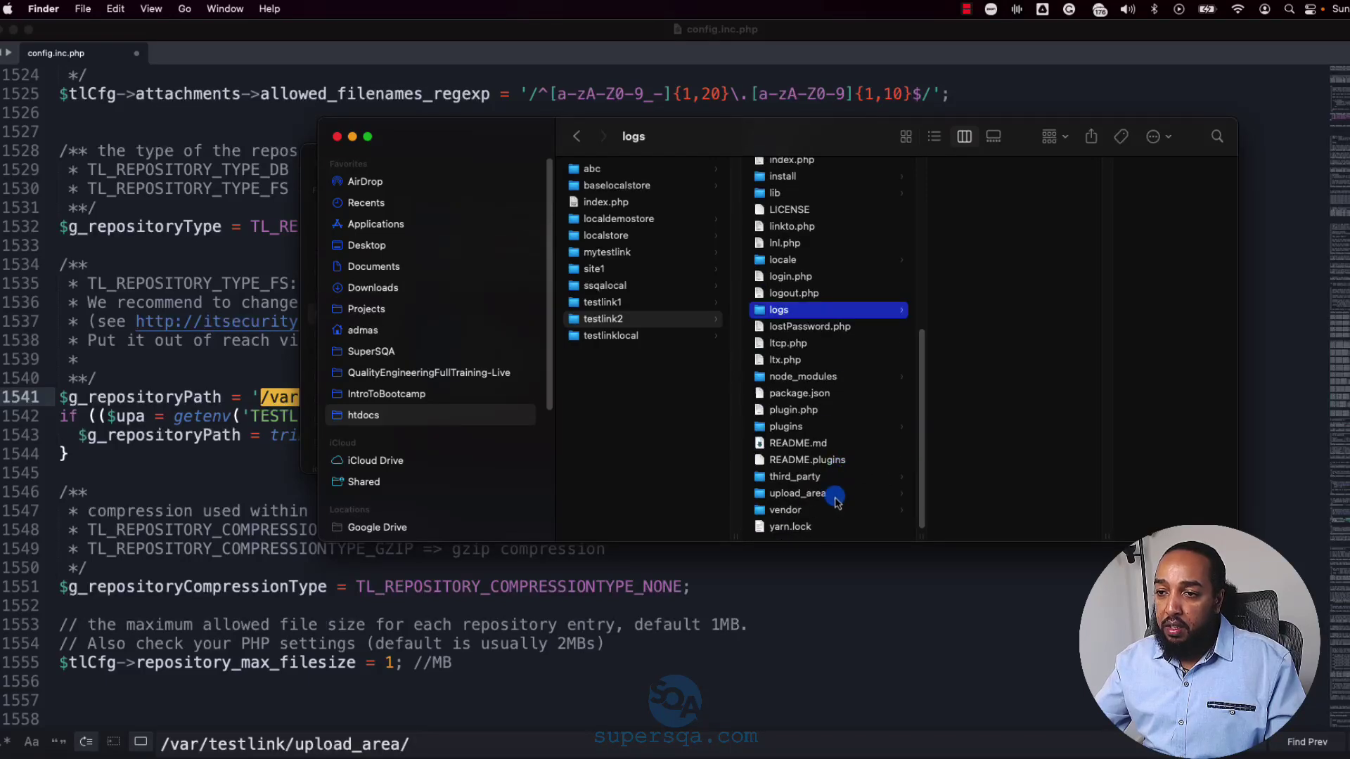
pyautogui.click(836, 496)
pyautogui.rightClick(837, 496)
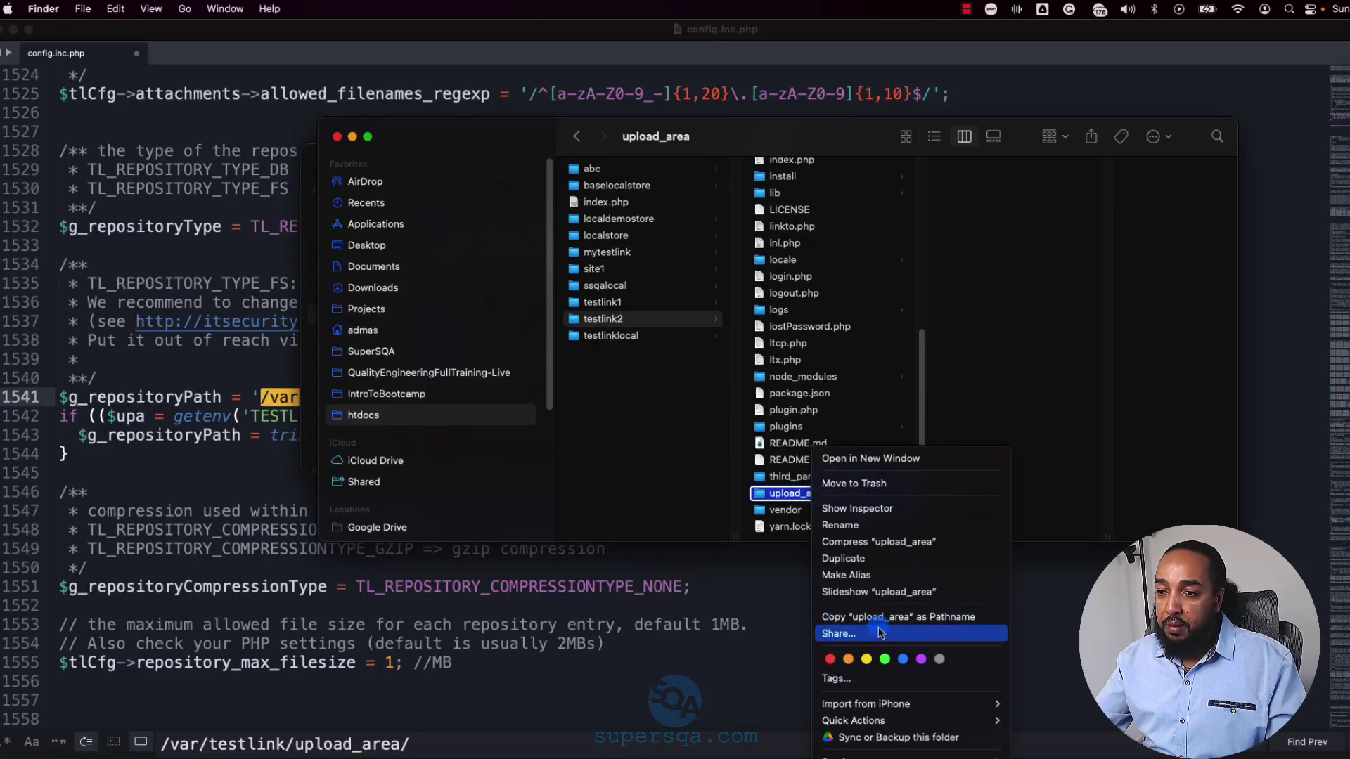
pyautogui.keyDown('alt'); pyautogui.click(872, 617); pyautogui.keyUp('alt')
# - Replace the path on line 1541 with '/Applications/MAMP/htdocs/testlink2/upload_area/'
pyautogui.press('super+Tab')
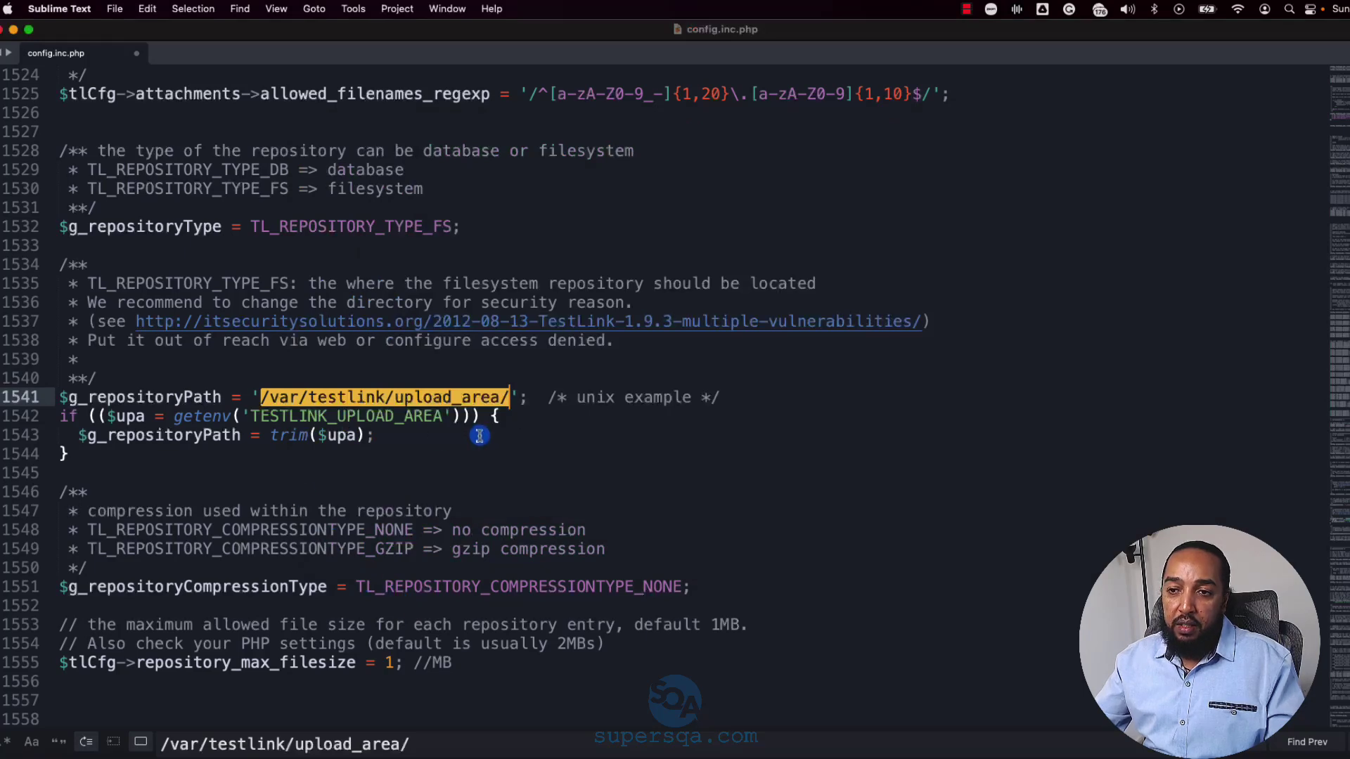
pyautogui.click(478, 436)
pyautogui.moveTo(510, 397); pyautogui.dragTo(261, 397)
pyautogui.write('/Applications/MAMP/htdocs/testlink2/upload_area')
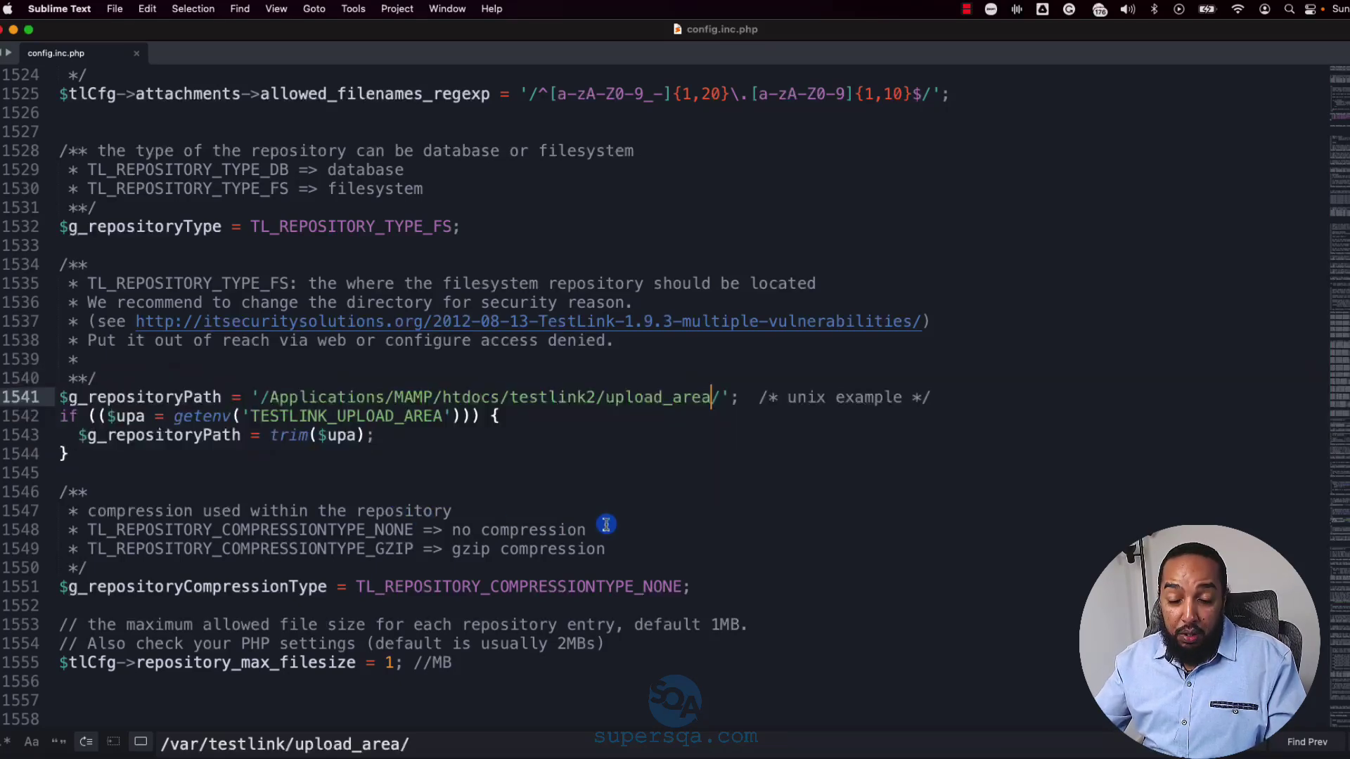
pyautogui.click(151, 410)
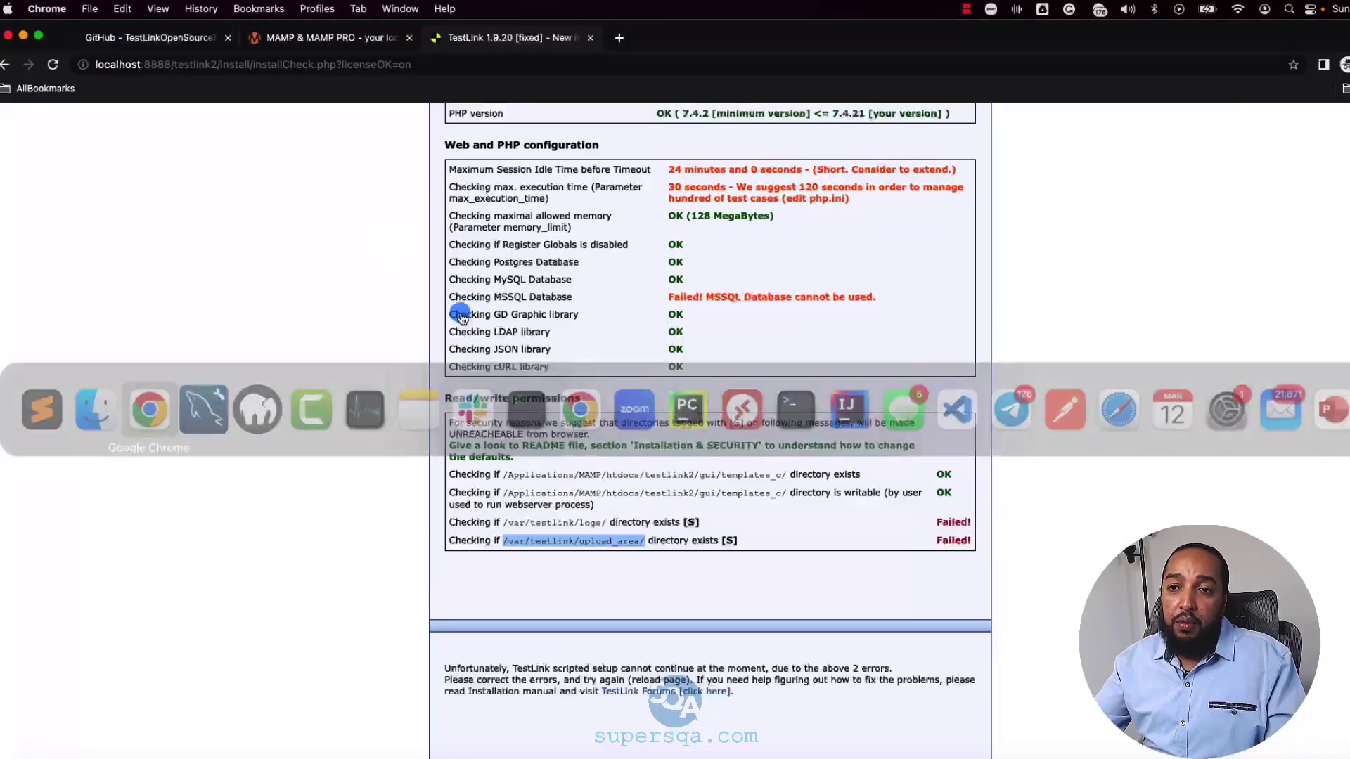
# - Reload the installer checks and confirm the logs and upload_area directory rows now show OK
pyautogui.click(54, 66)
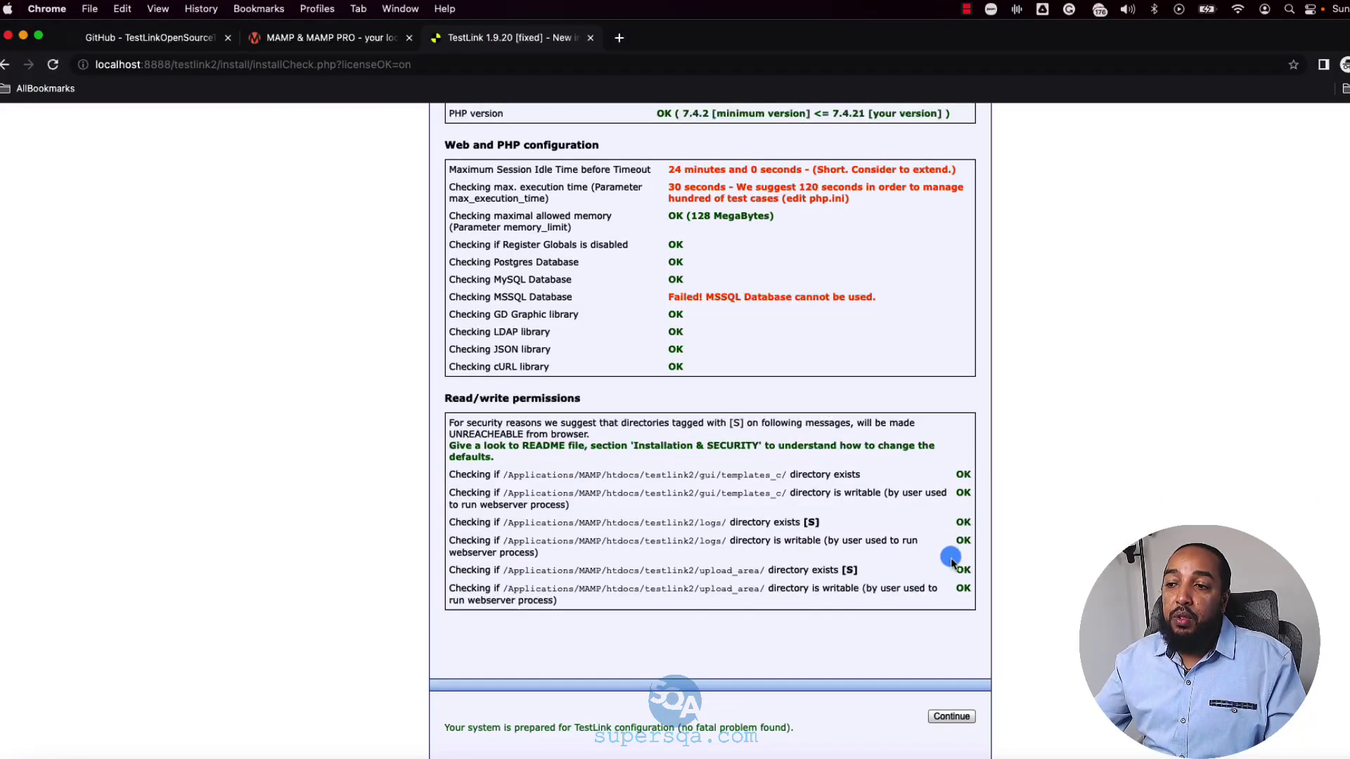
pyautogui.moveTo(499, 524); pyautogui.dragTo(716, 543)
pyautogui.moveTo(480, 570); pyautogui.dragTo(715, 588)
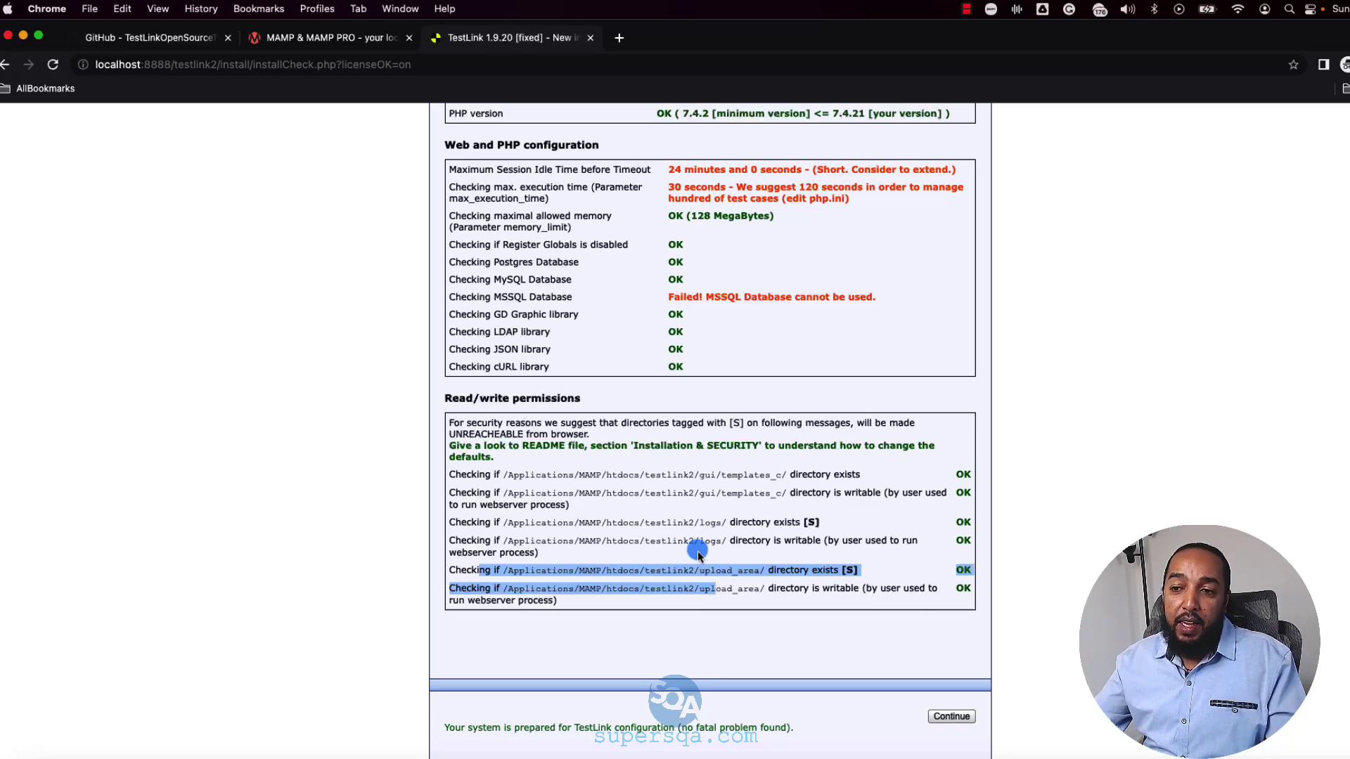
pyautogui.moveTo(683, 523); pyautogui.dragTo(690, 539)
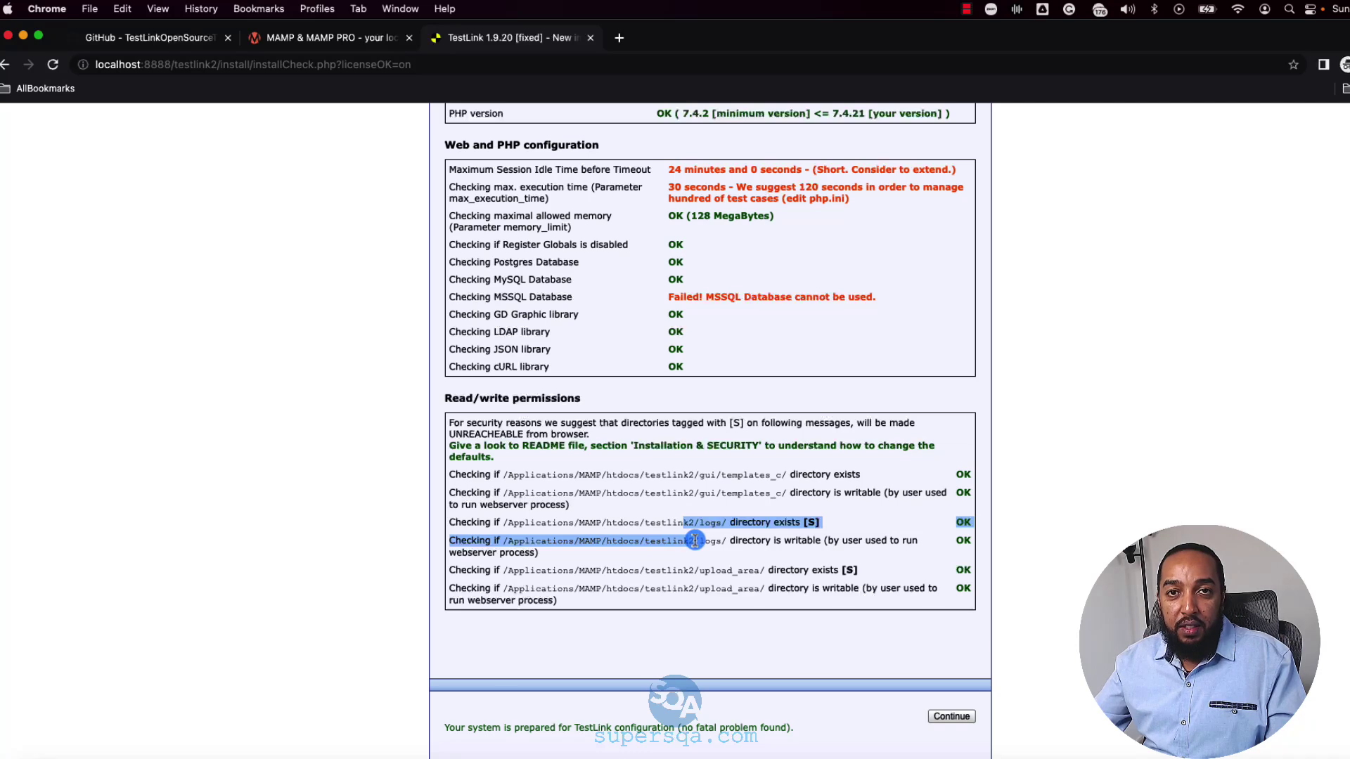
pyautogui.moveTo(666, 570); pyautogui.dragTo(672, 585)
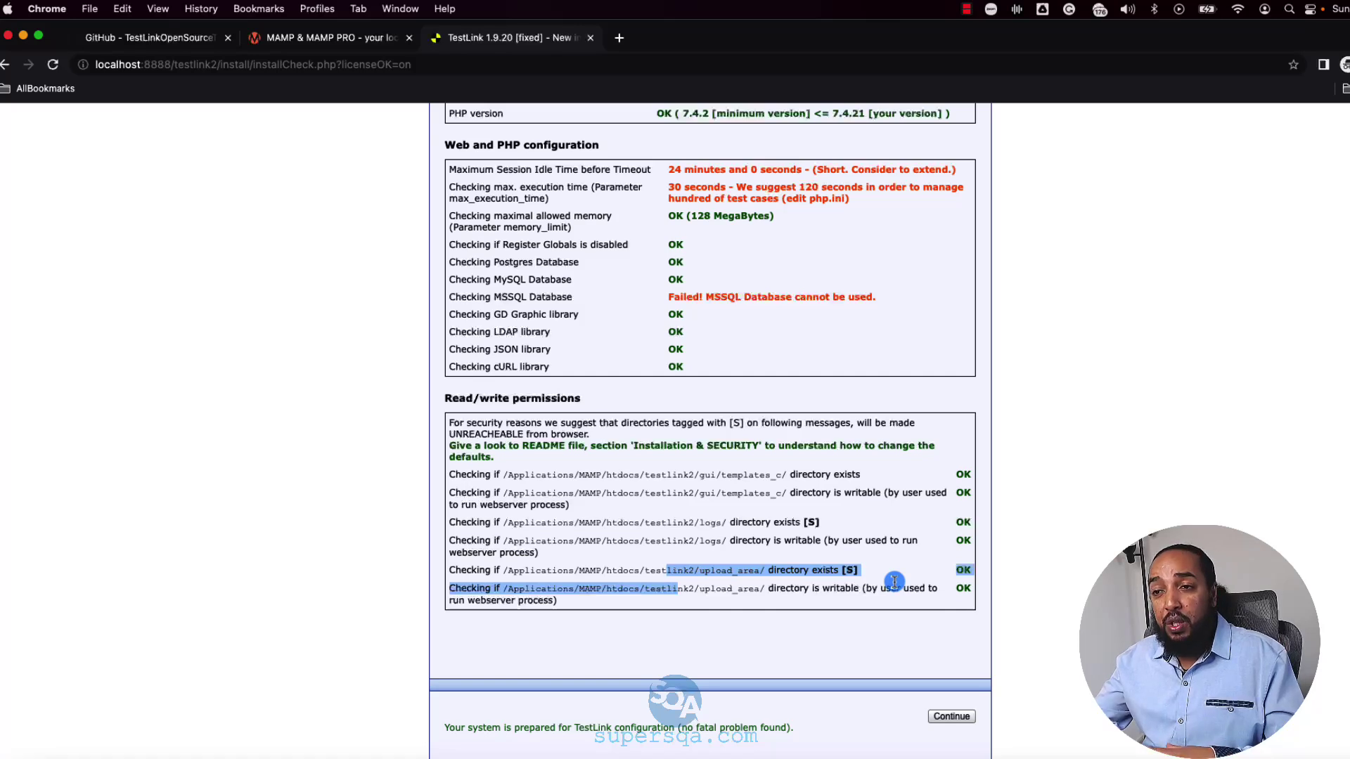
pyautogui.click(887, 522)
pyautogui.moveTo(737, 571); pyautogui.dragTo(778, 570)
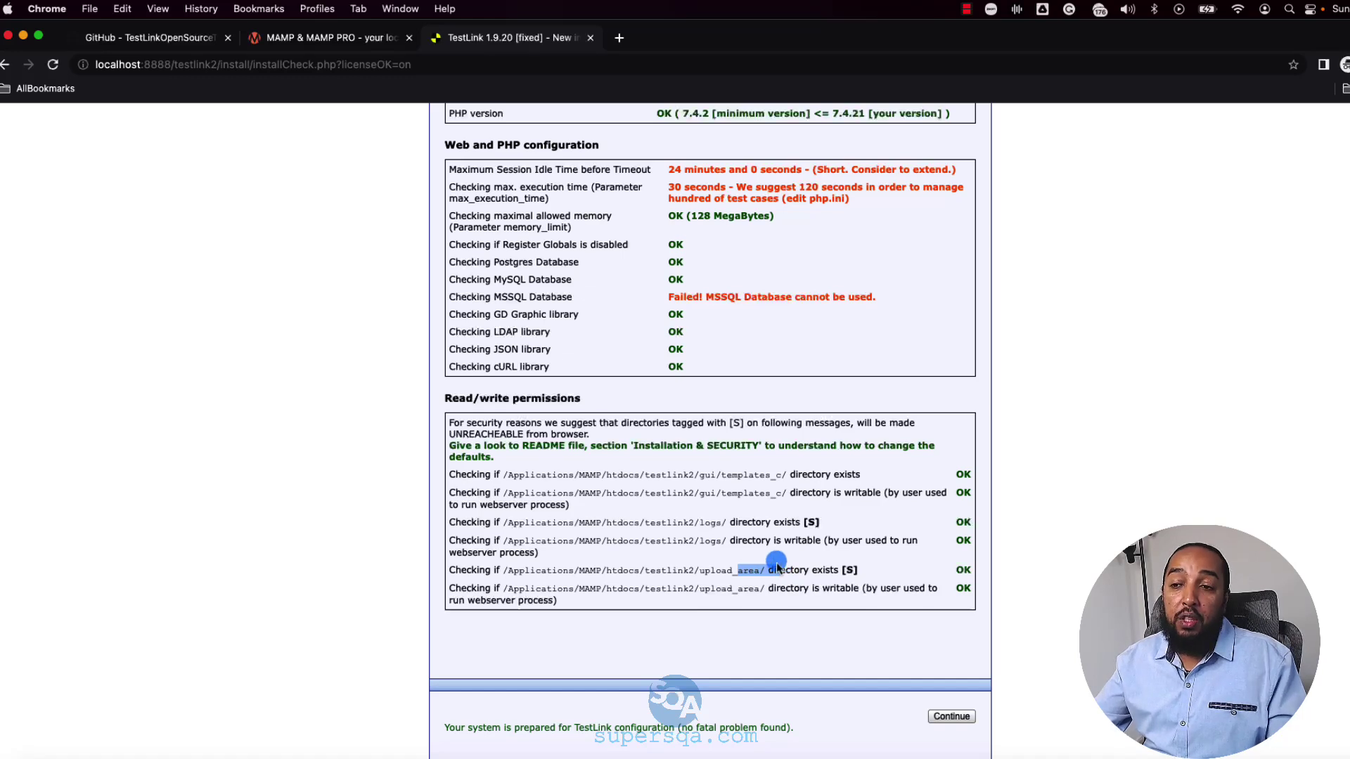
pyautogui.scroll(-1, 865, 555)
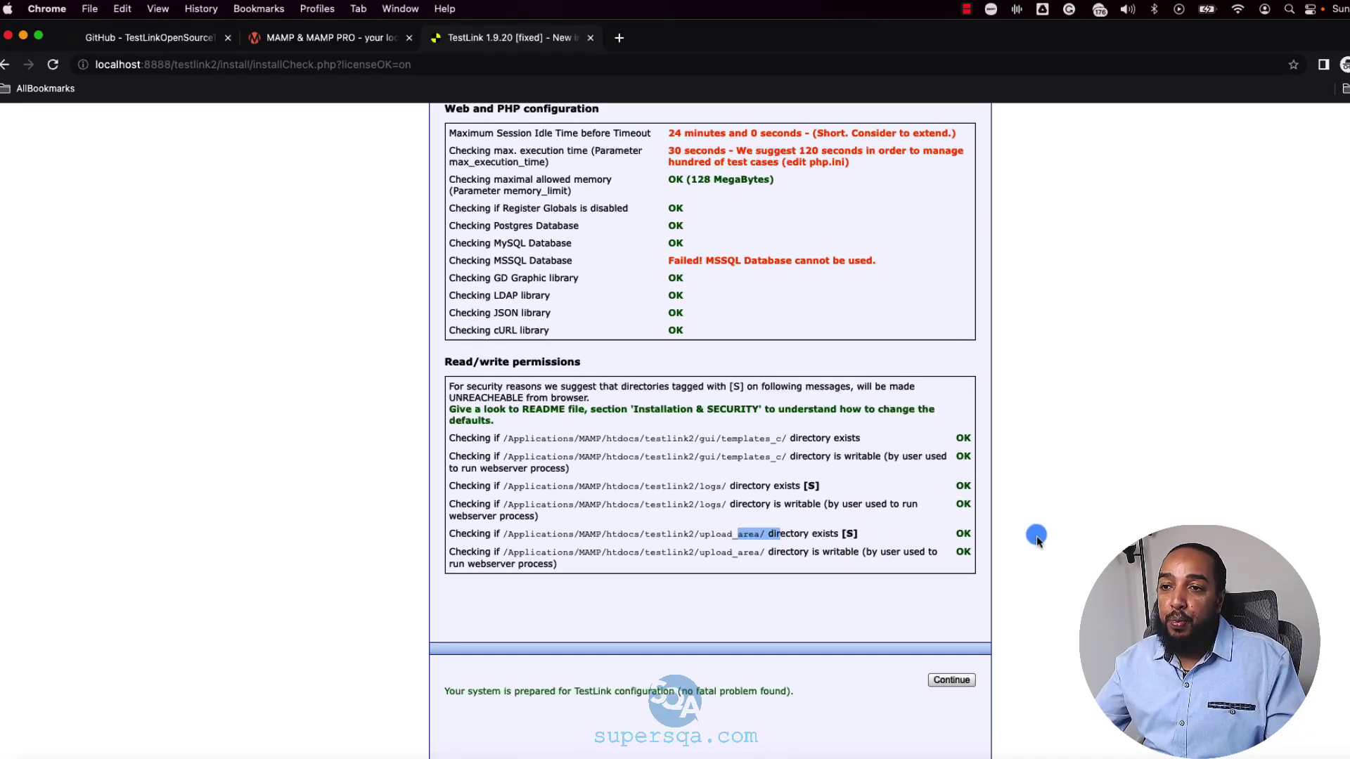
pyautogui.scroll(6, 511, 506)
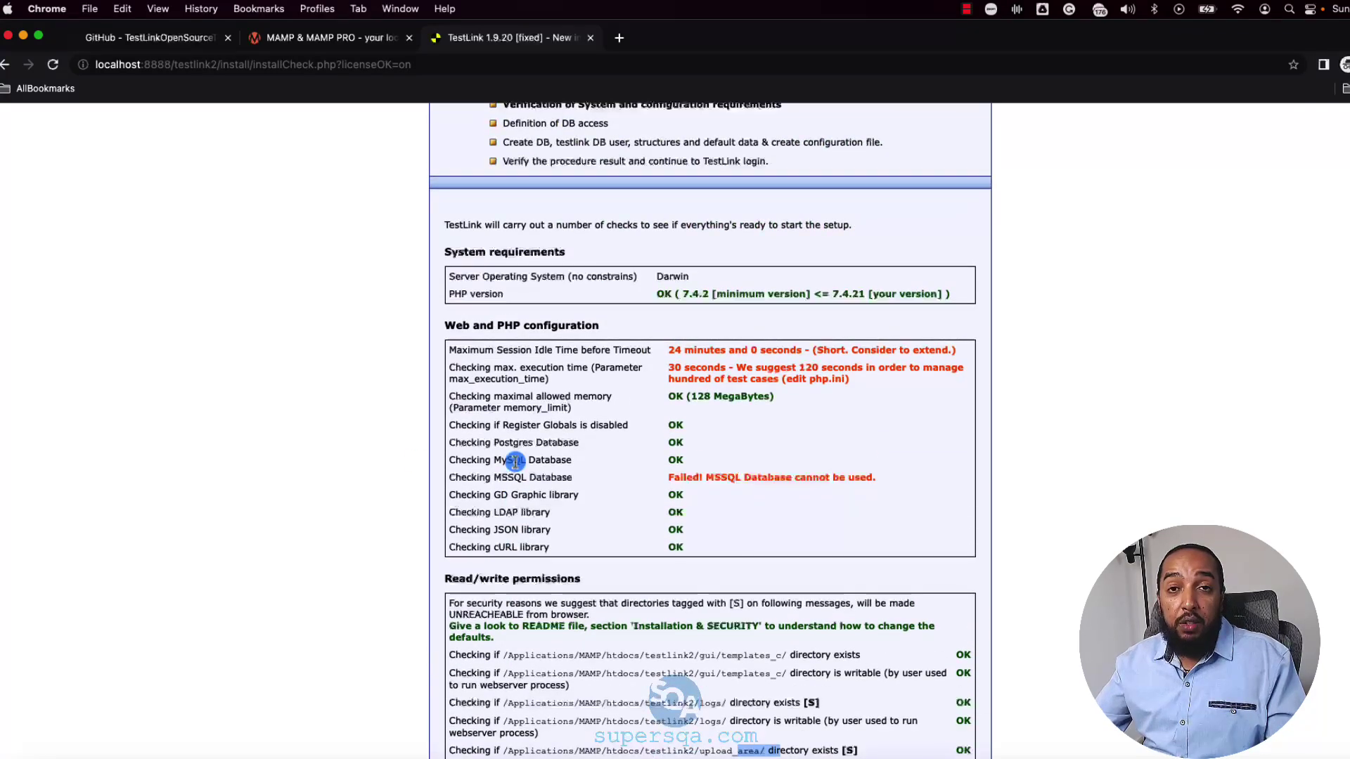
pyautogui.scroll(-6, 534, 485)
# - Continue to Database Configuration and open MAMP's start page at localhost:8888 in a new tab
pyautogui.click(942, 681)
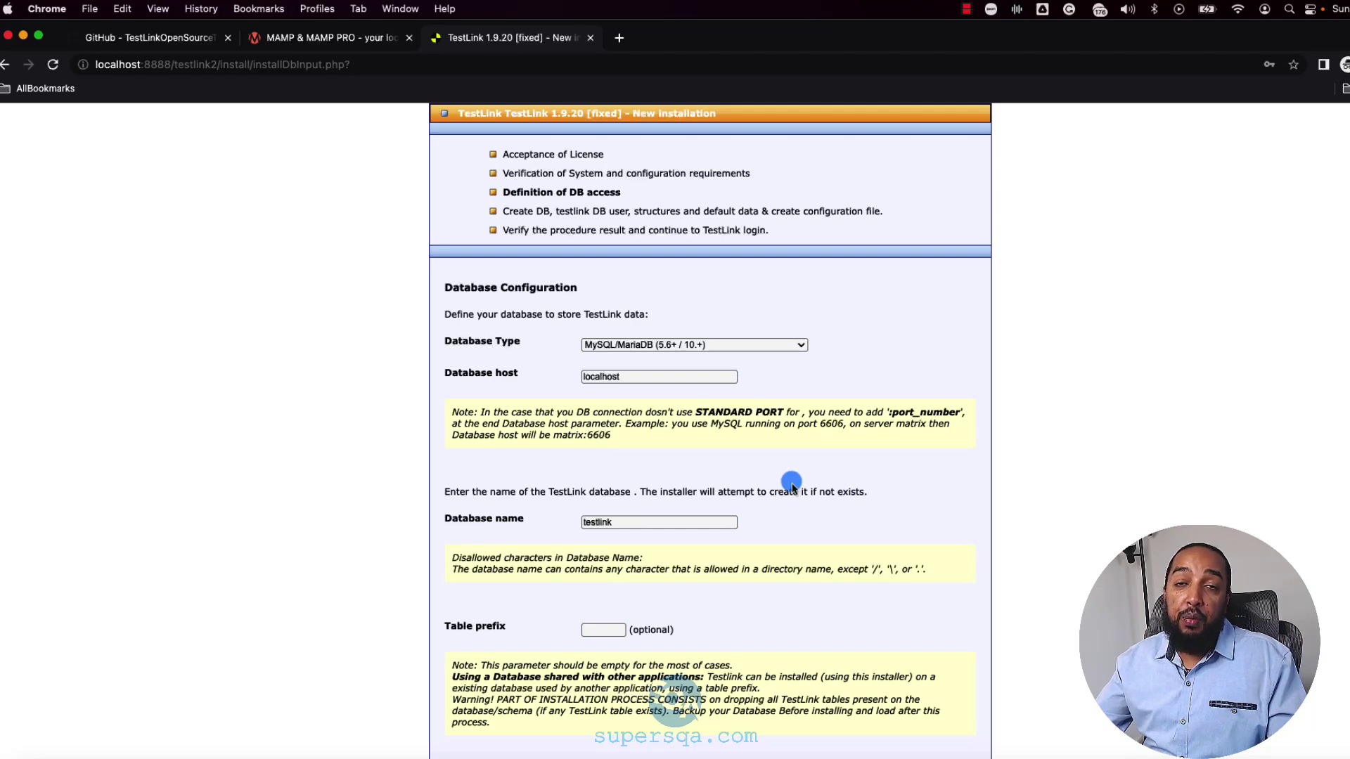
pyautogui.press('super+Tab')
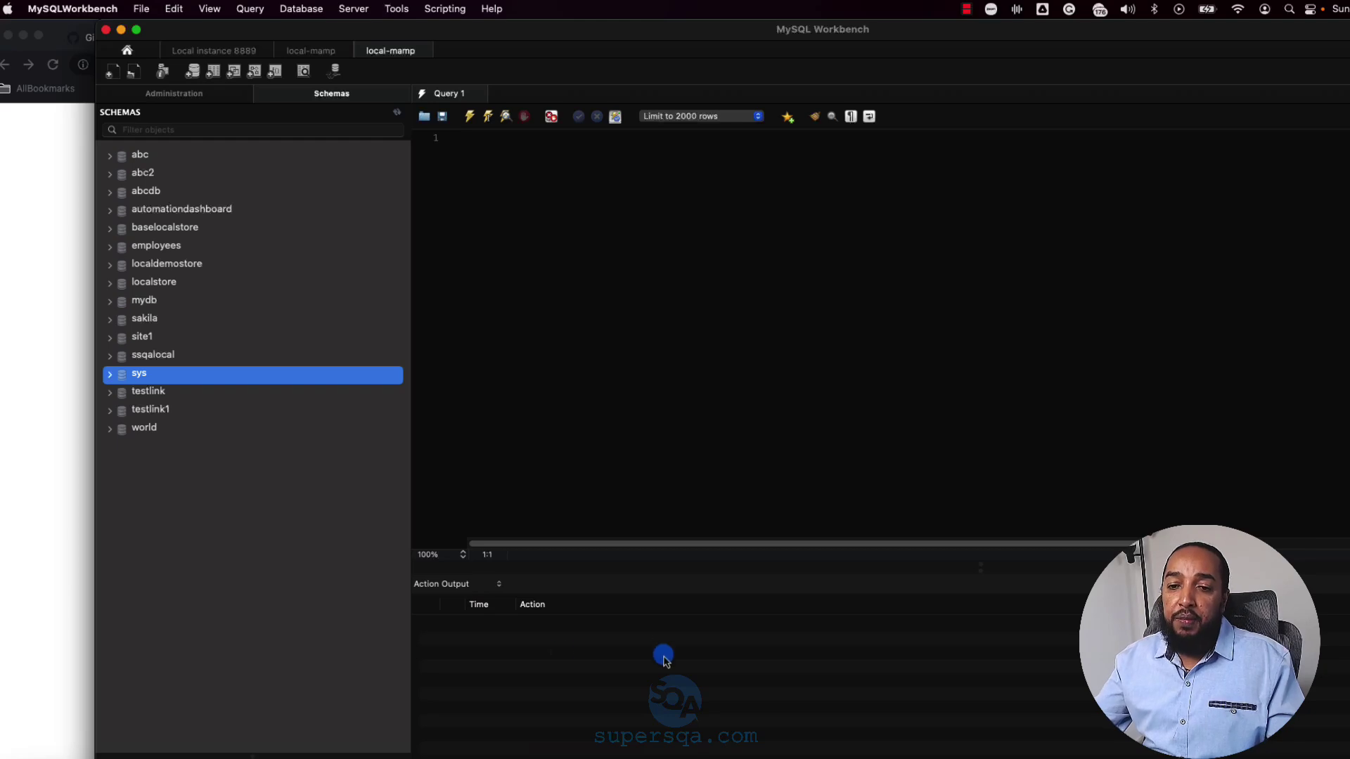
pyautogui.click(758, 755)
pyautogui.click(828, 271)
# - Review MAMP's MySQL connection details and Python example, then return to the TestLink installer
pyautogui.scroll(-4, 602, 374)
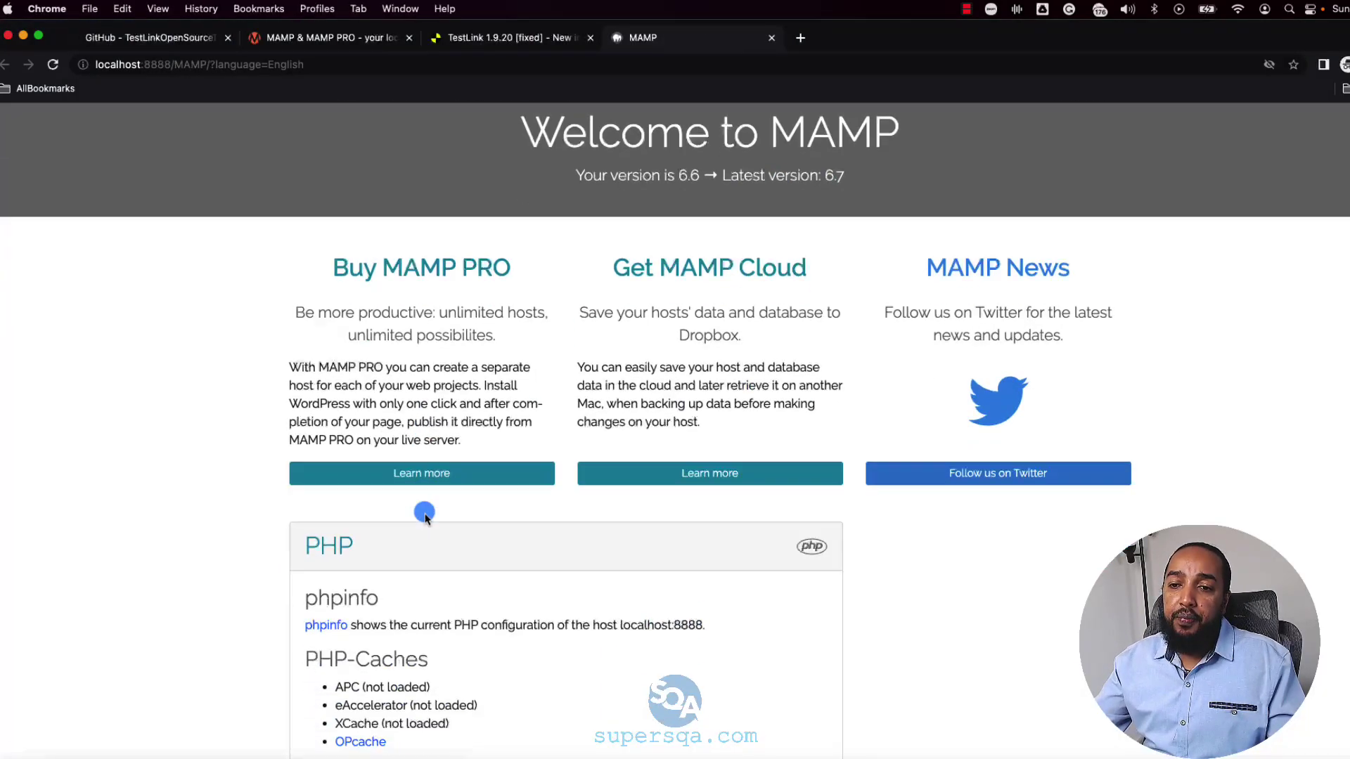
pyautogui.click(330, 639)
pyautogui.scroll(-3, 460, 582)
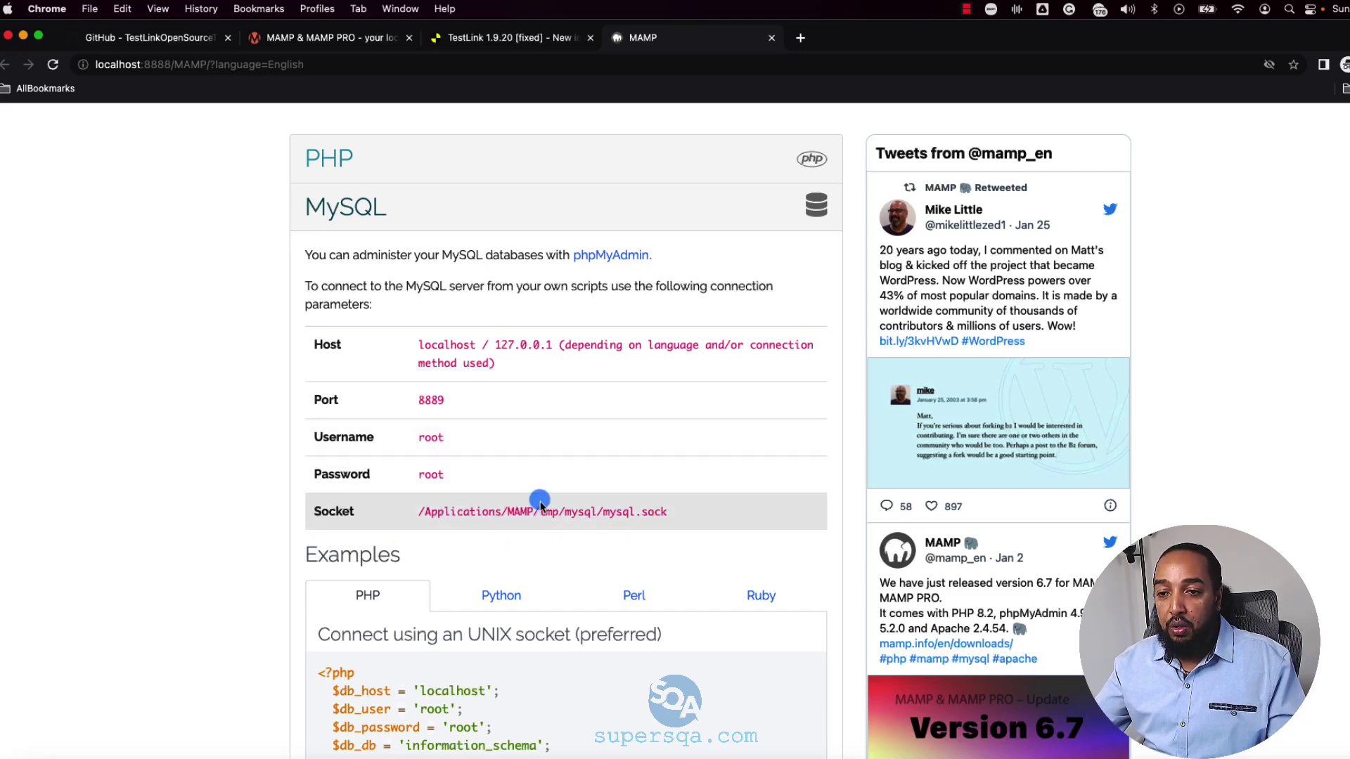
pyautogui.scroll(-5, 575, 576)
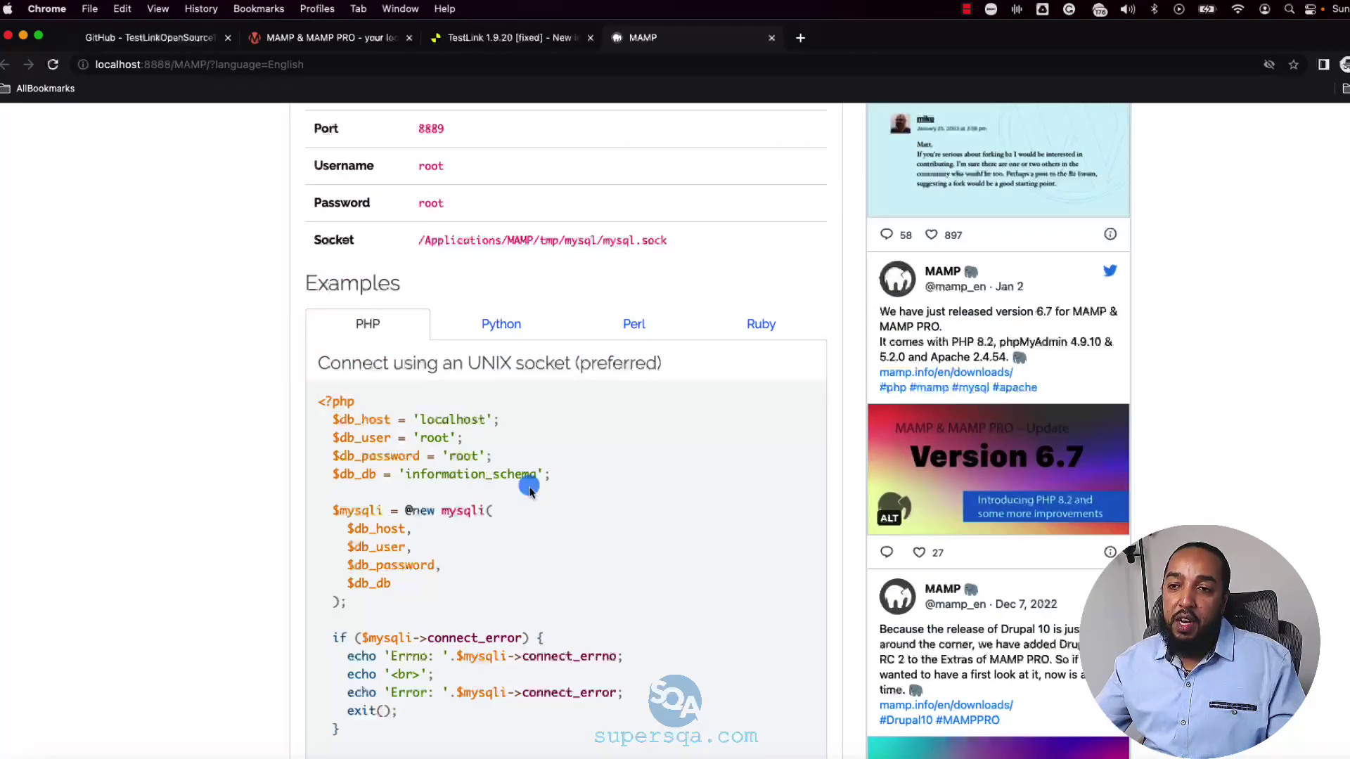
pyautogui.click(504, 326)
pyautogui.scroll(-3, 509, 573)
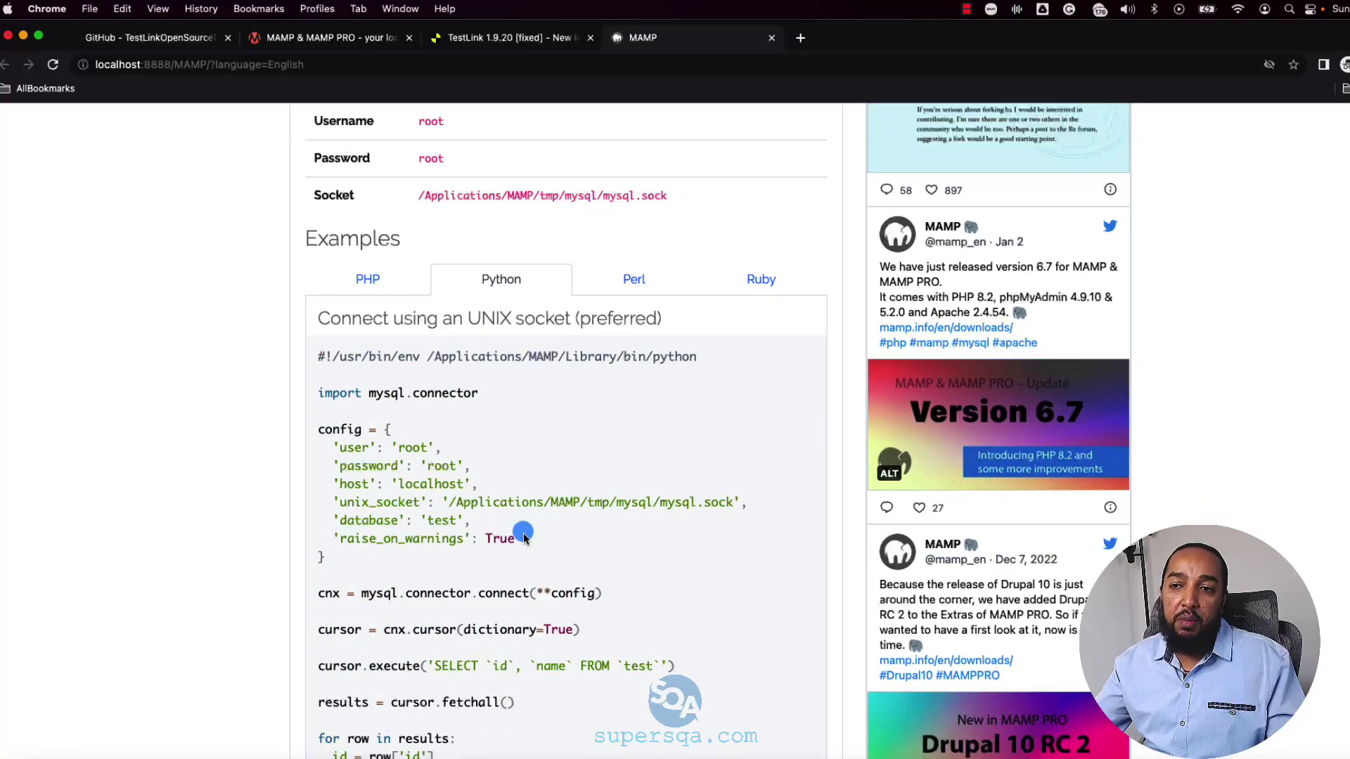
pyautogui.scroll(4, 572, 503)
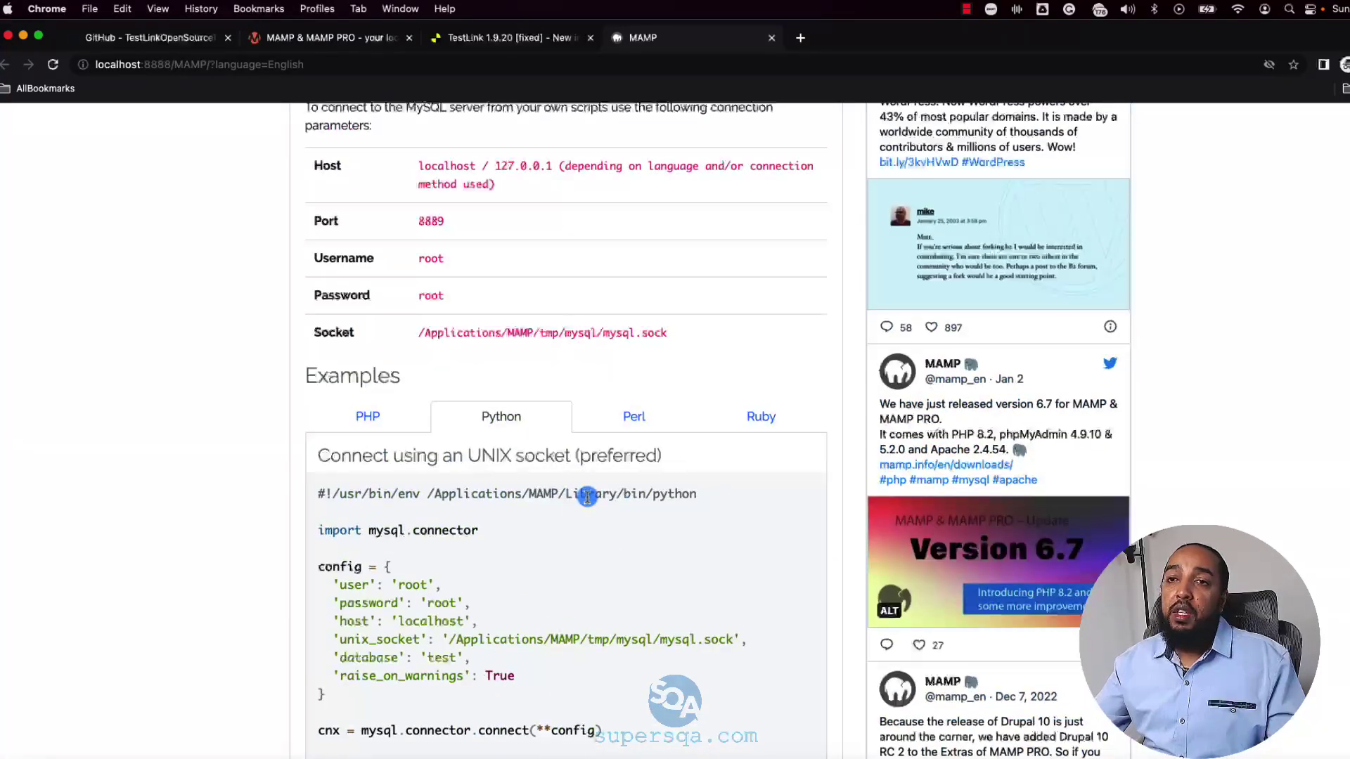
pyautogui.click(487, 40)
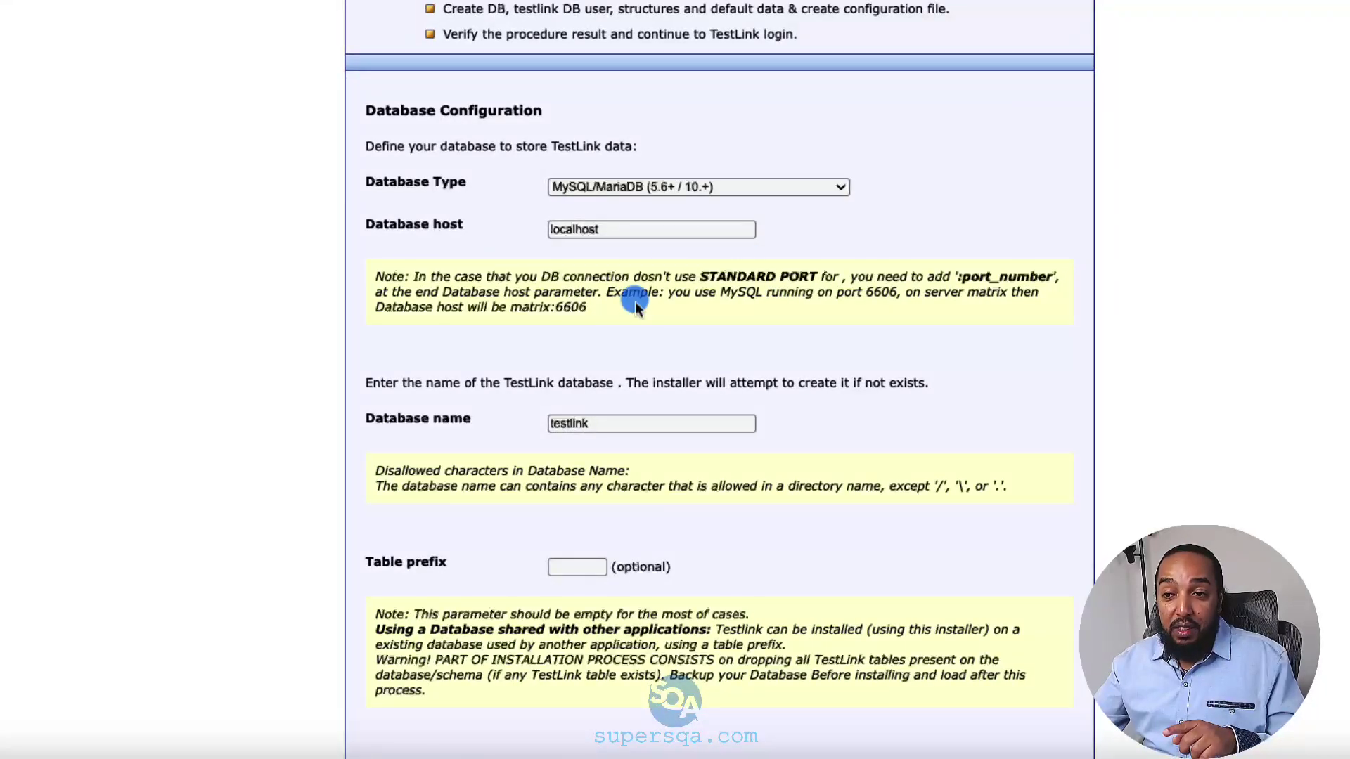
# - Confirm in MAMP's Ports settings that MySQL uses port 8889, closing without changes
pyautogui.moveTo(603, 311); pyautogui.dragTo(561, 274)
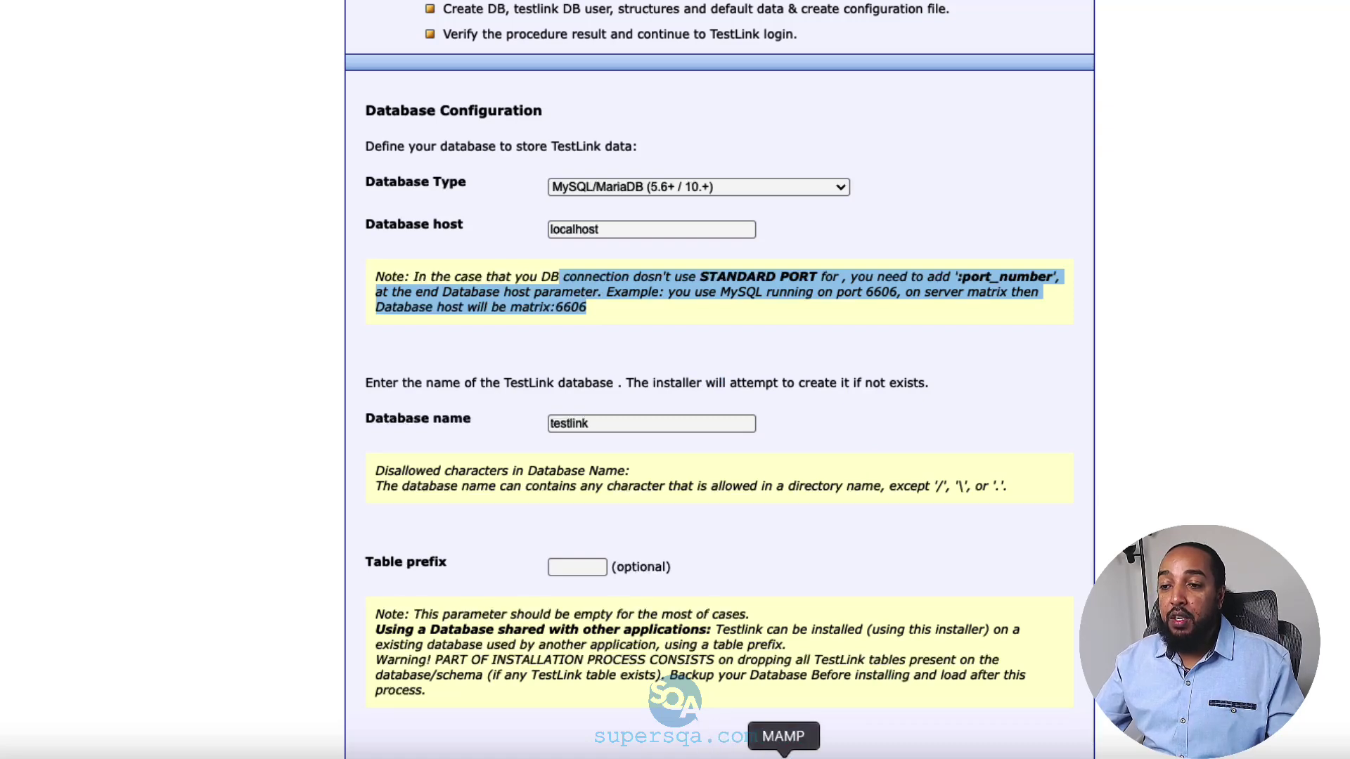
pyautogui.click(677, 754)
pyautogui.click(466, 100)
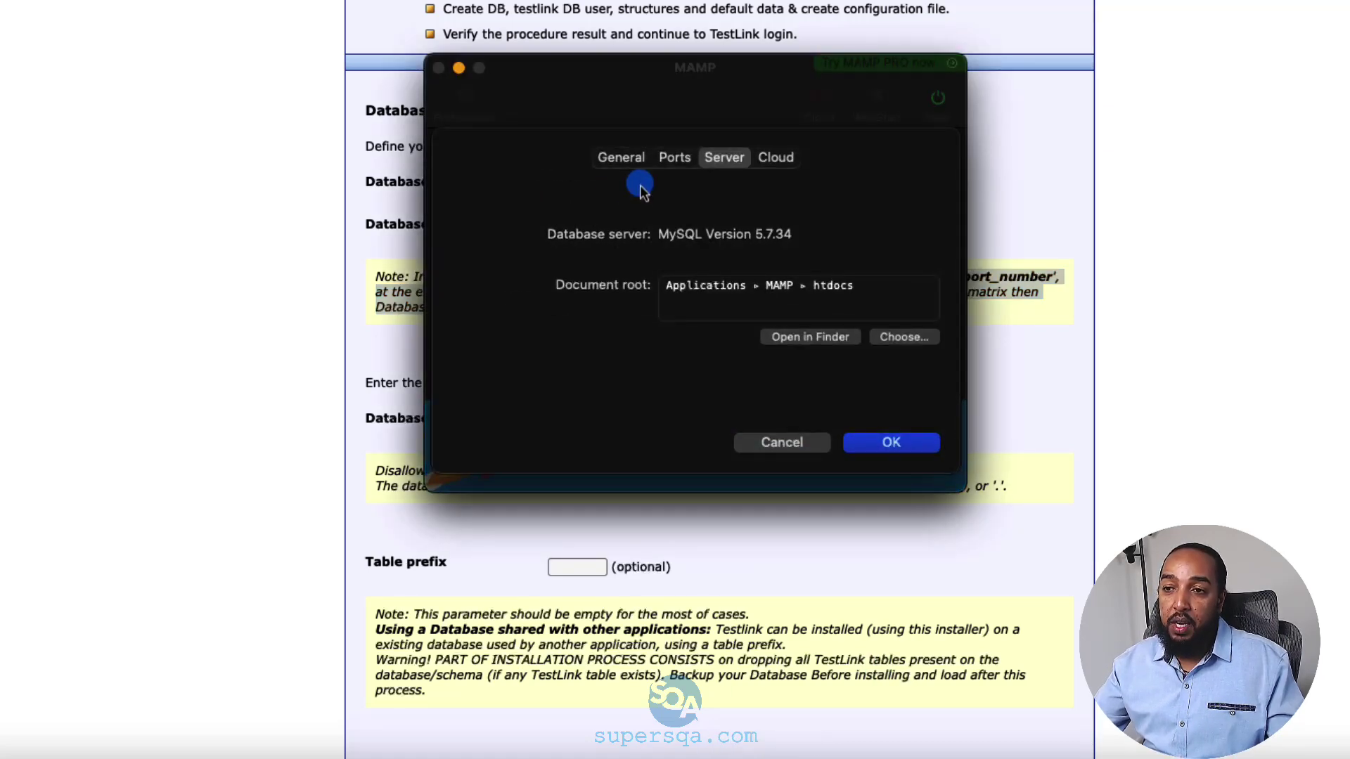
pyautogui.click(671, 158)
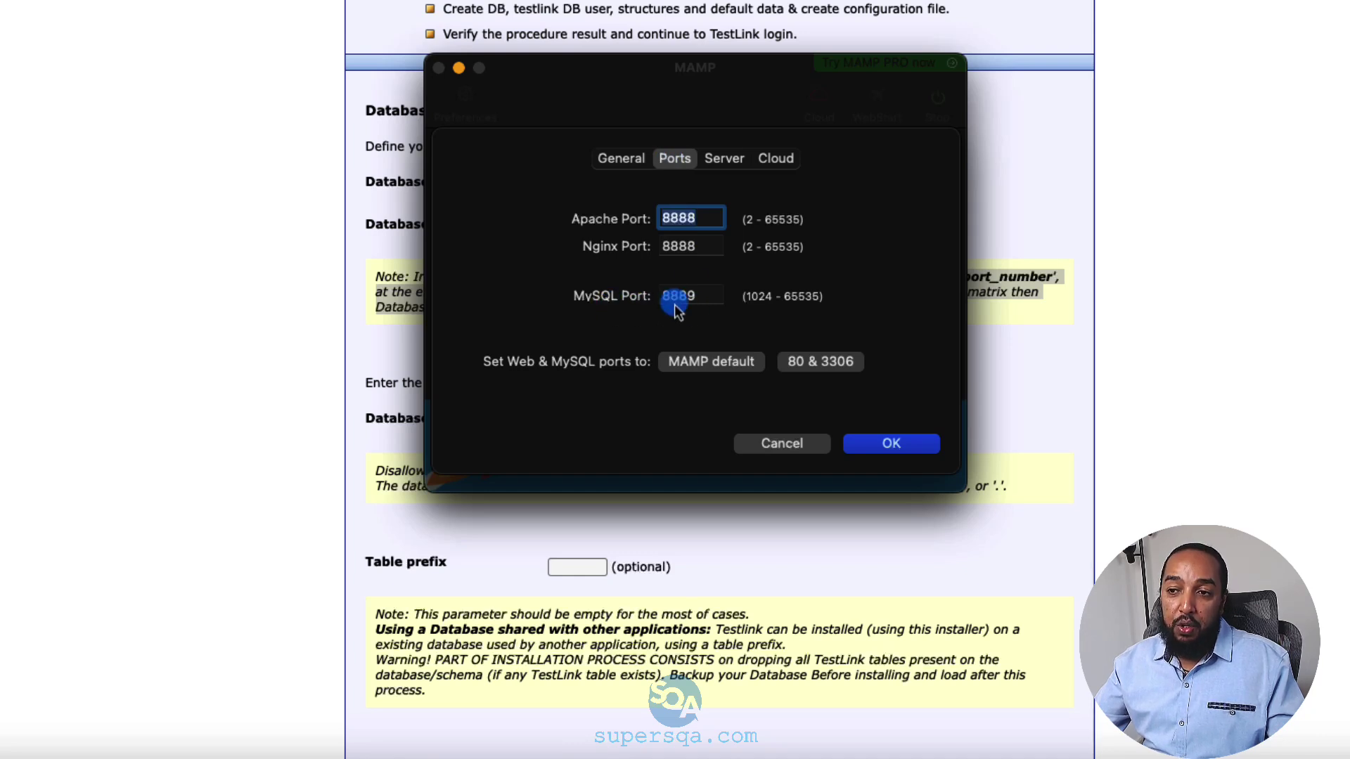
pyautogui.moveTo(676, 308); pyautogui.dragTo(685, 307)
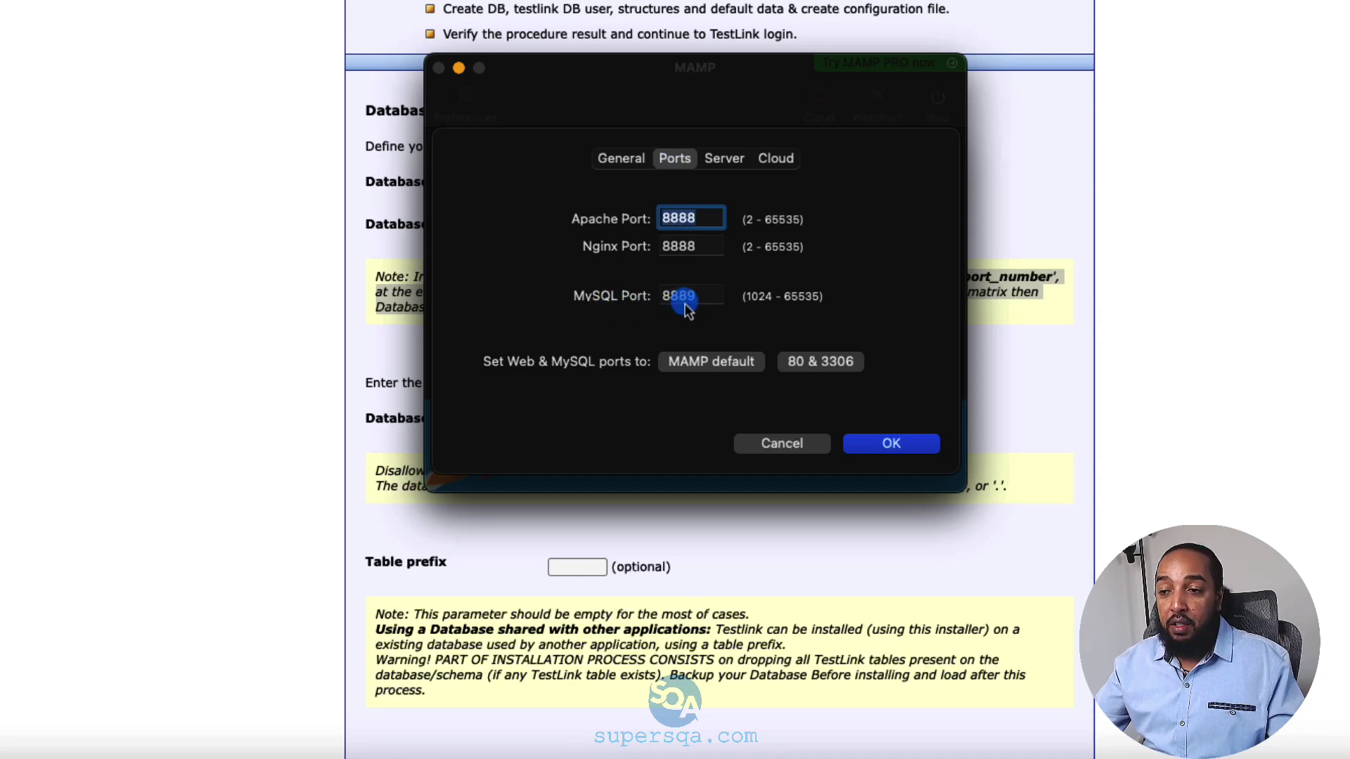
pyautogui.click(795, 445)
pyautogui.click(1199, 335)
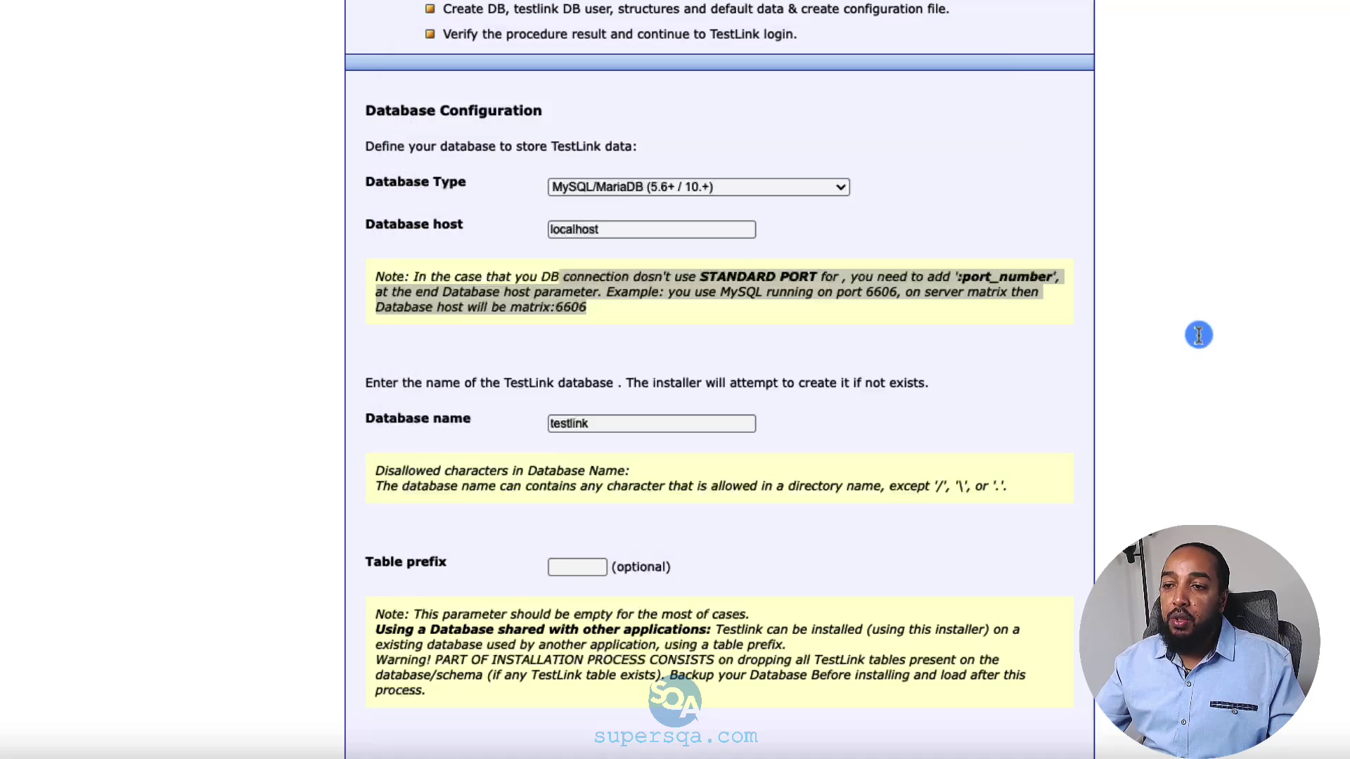
# - Set the Database host to localhost:8889 using the autofill suggestion
pyautogui.click(613, 229)
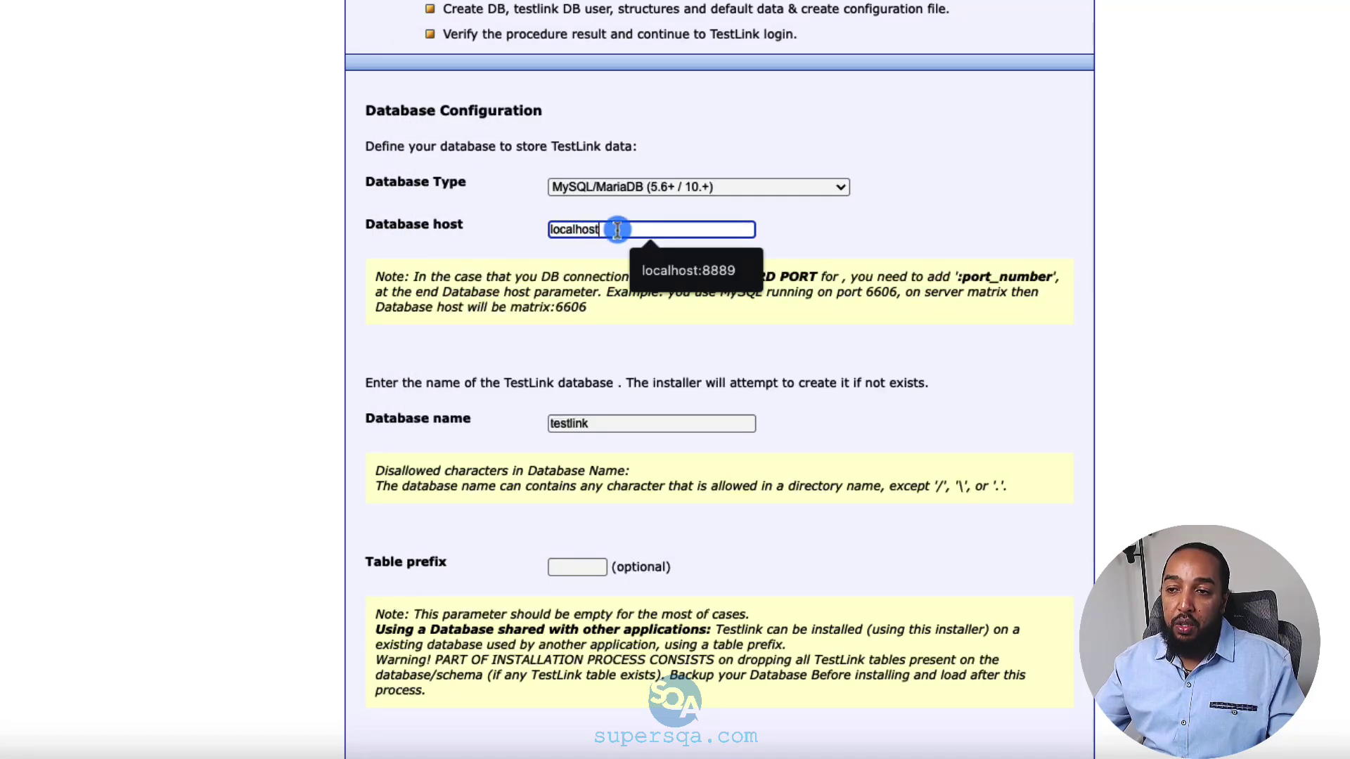
pyautogui.click(666, 261)
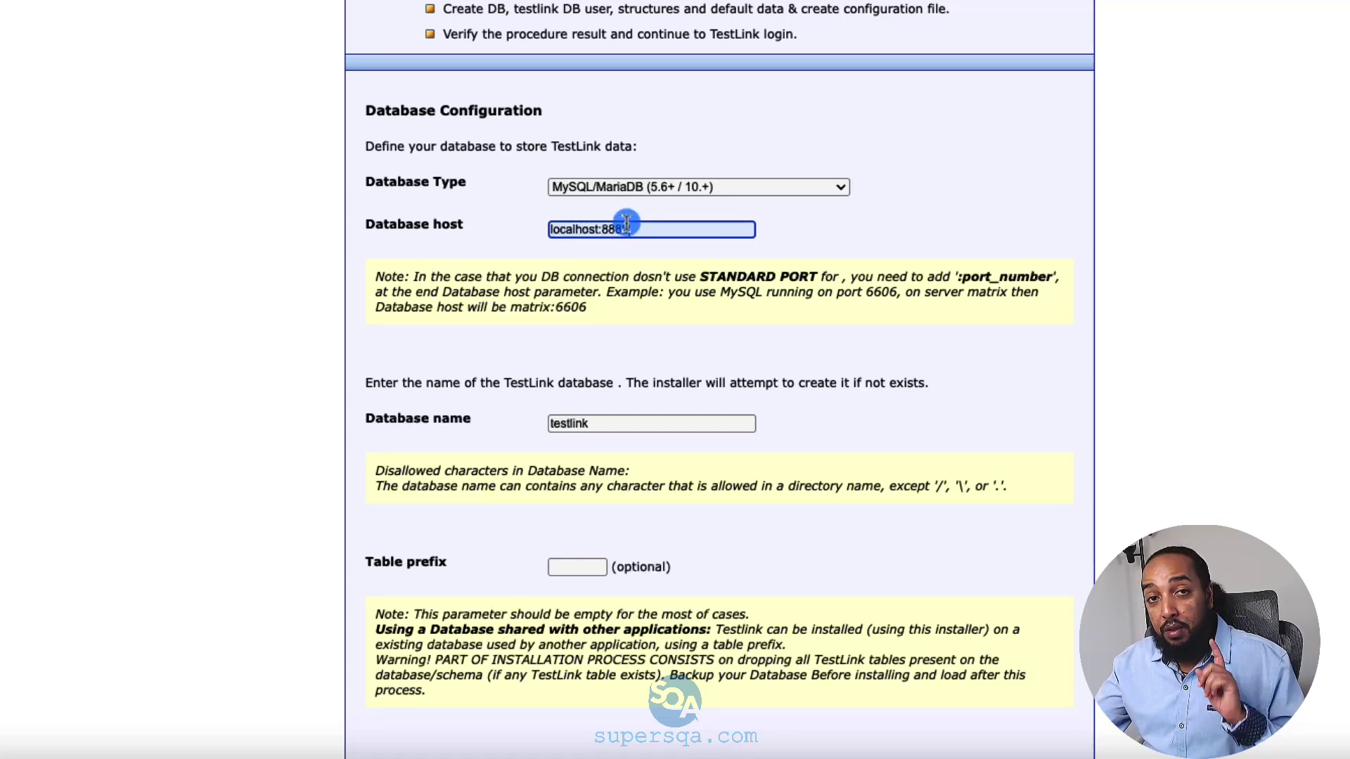
pyautogui.scroll(-1, 642, 322)
pyautogui.scroll(-3, 642, 322)
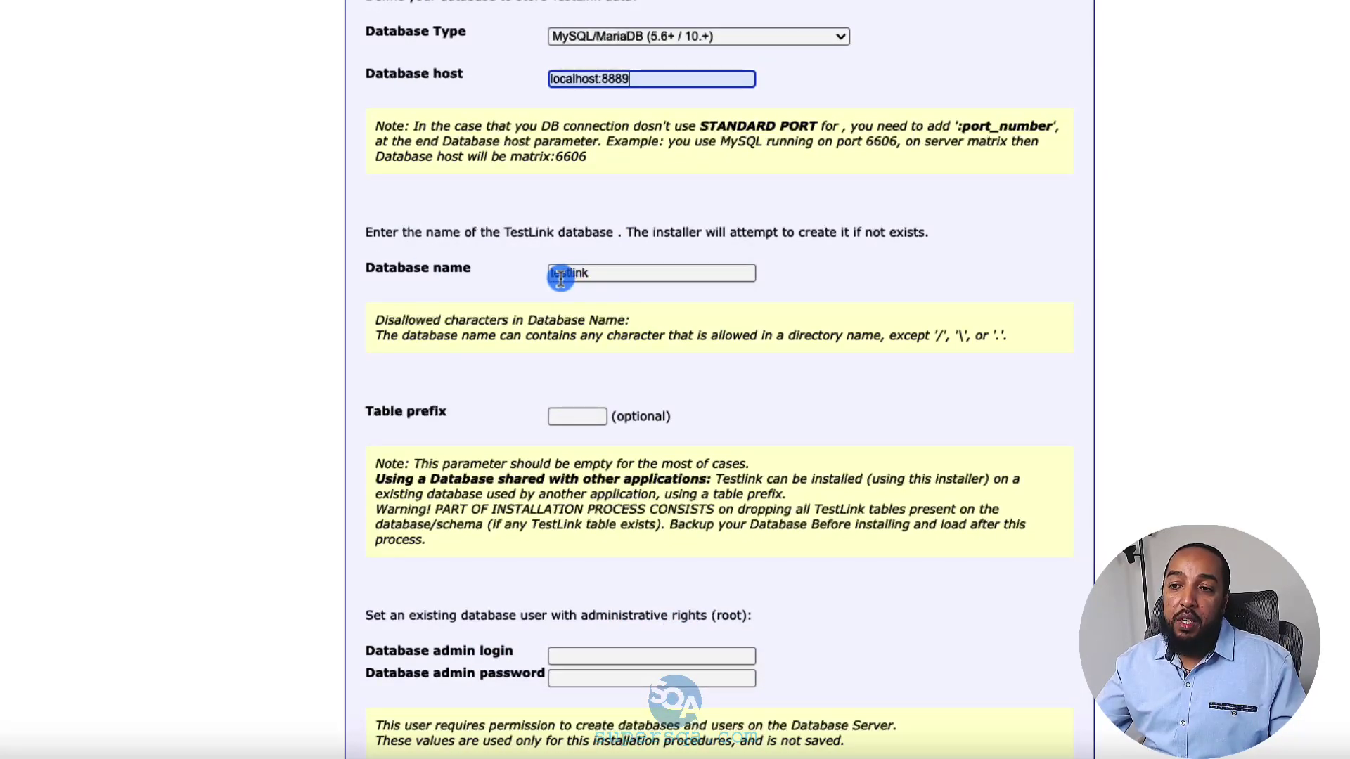
pyautogui.click(581, 272)
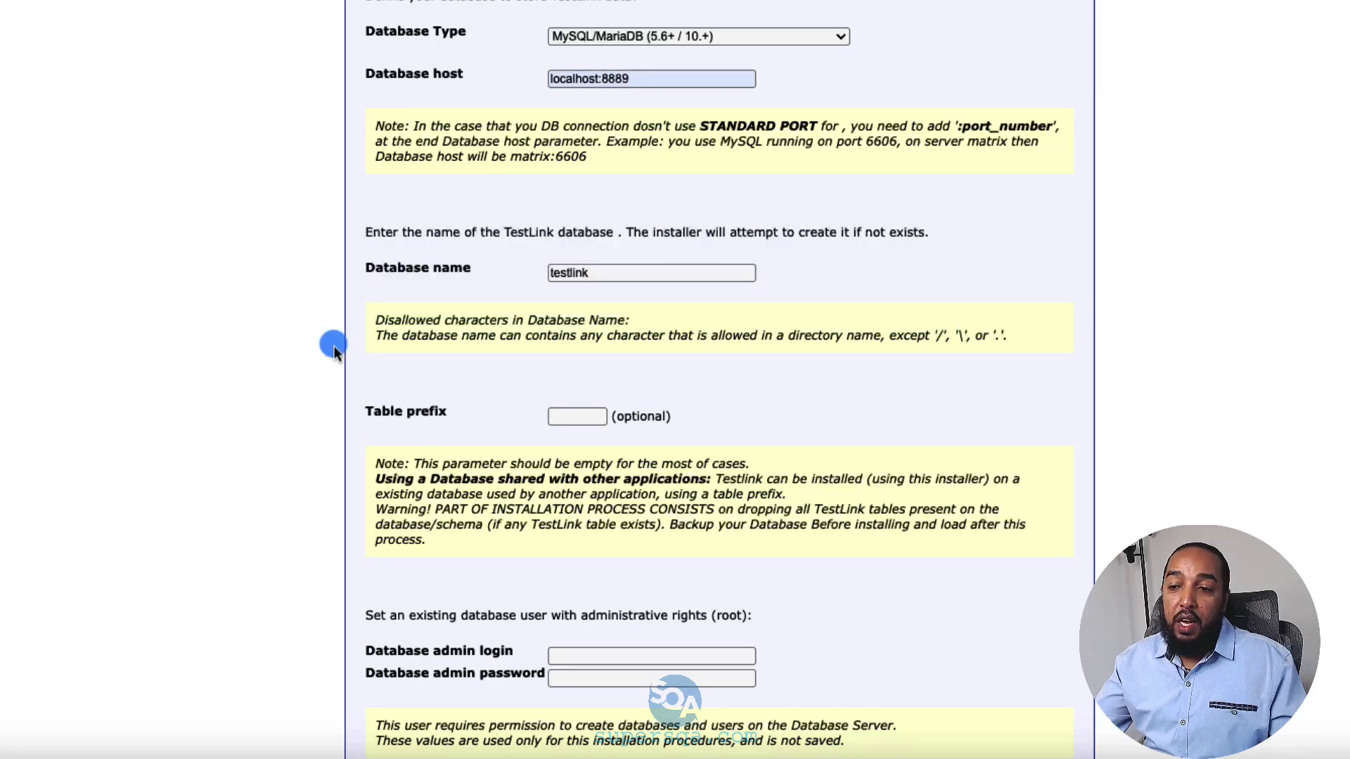
pyautogui.click(587, 751)
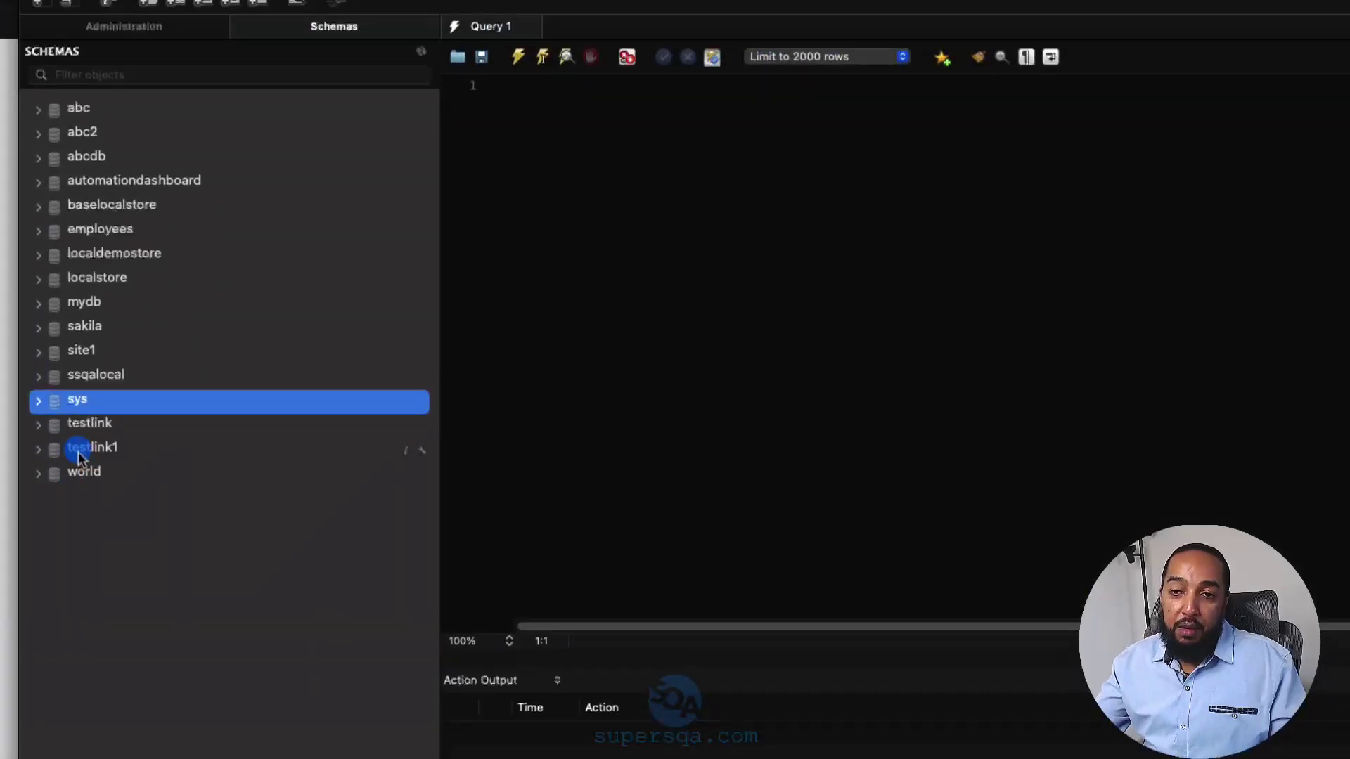
pyautogui.click(158, 425)
pyautogui.click(89, 426)
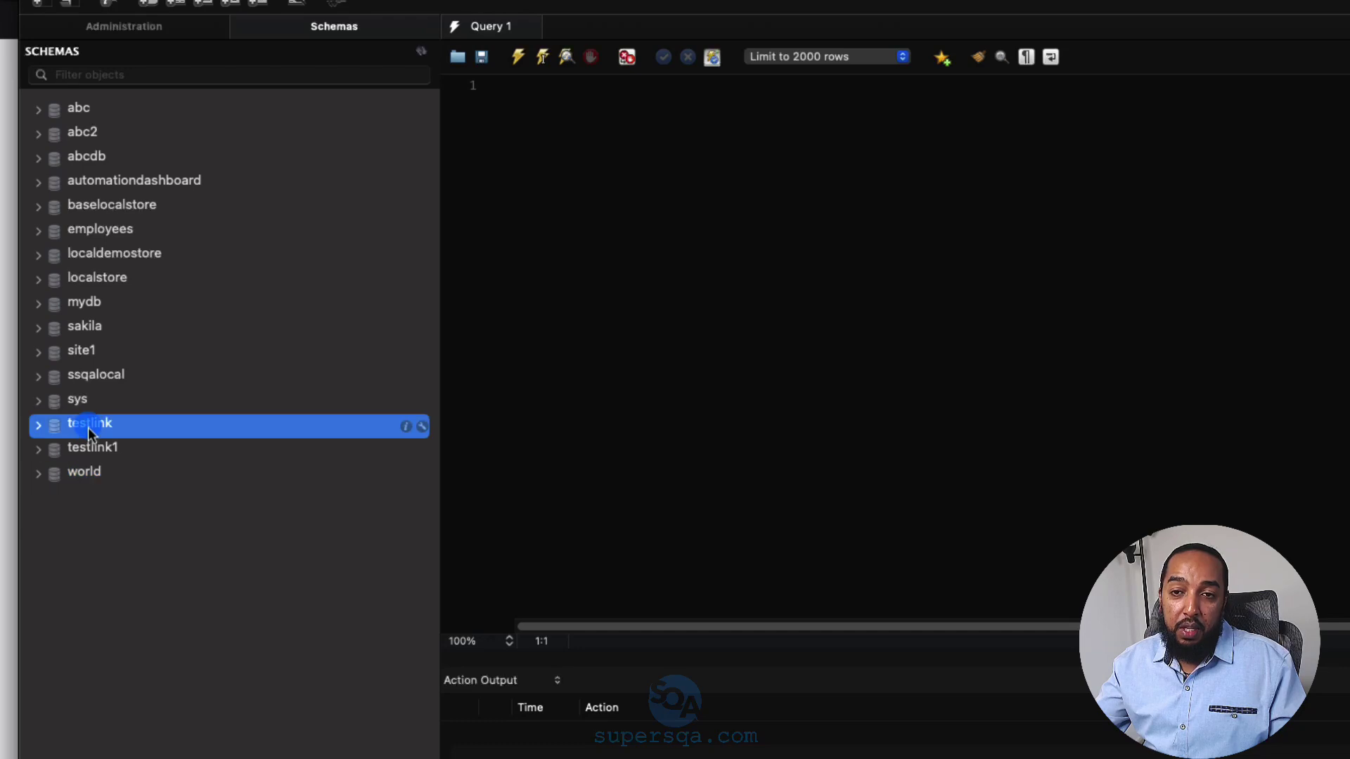
pyautogui.click(98, 450)
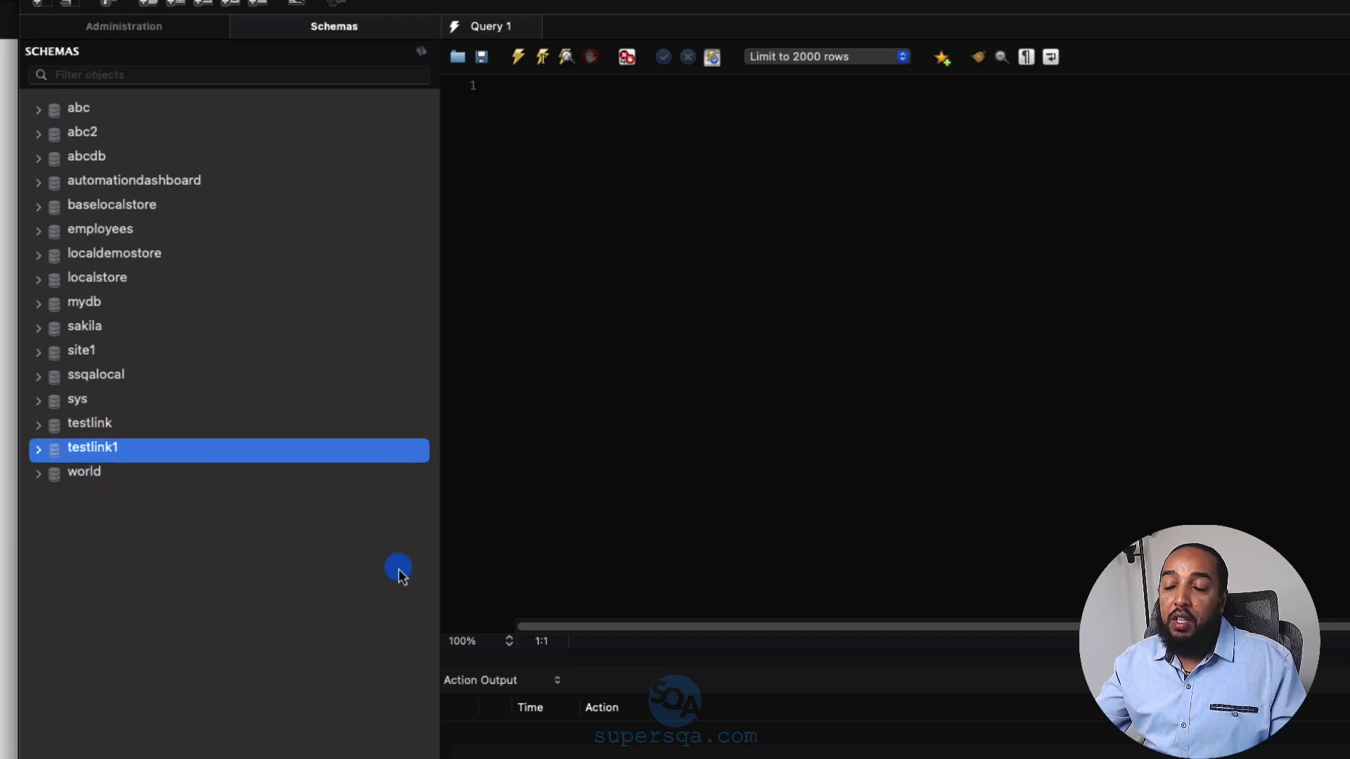
pyautogui.press('super+Tab')
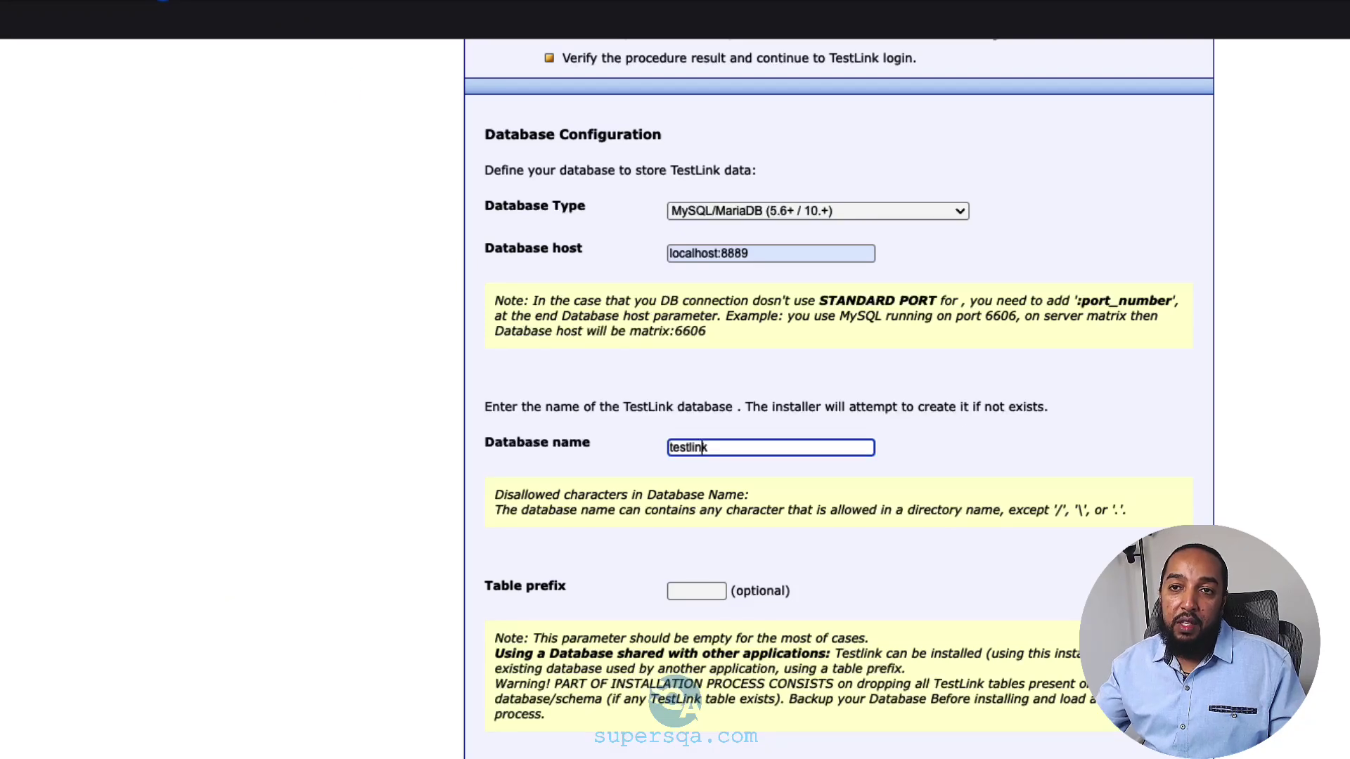
# - Change the database name to testlink2 and leave the Table prefix blank
pyautogui.click(742, 449)
pyautogui.write('2')
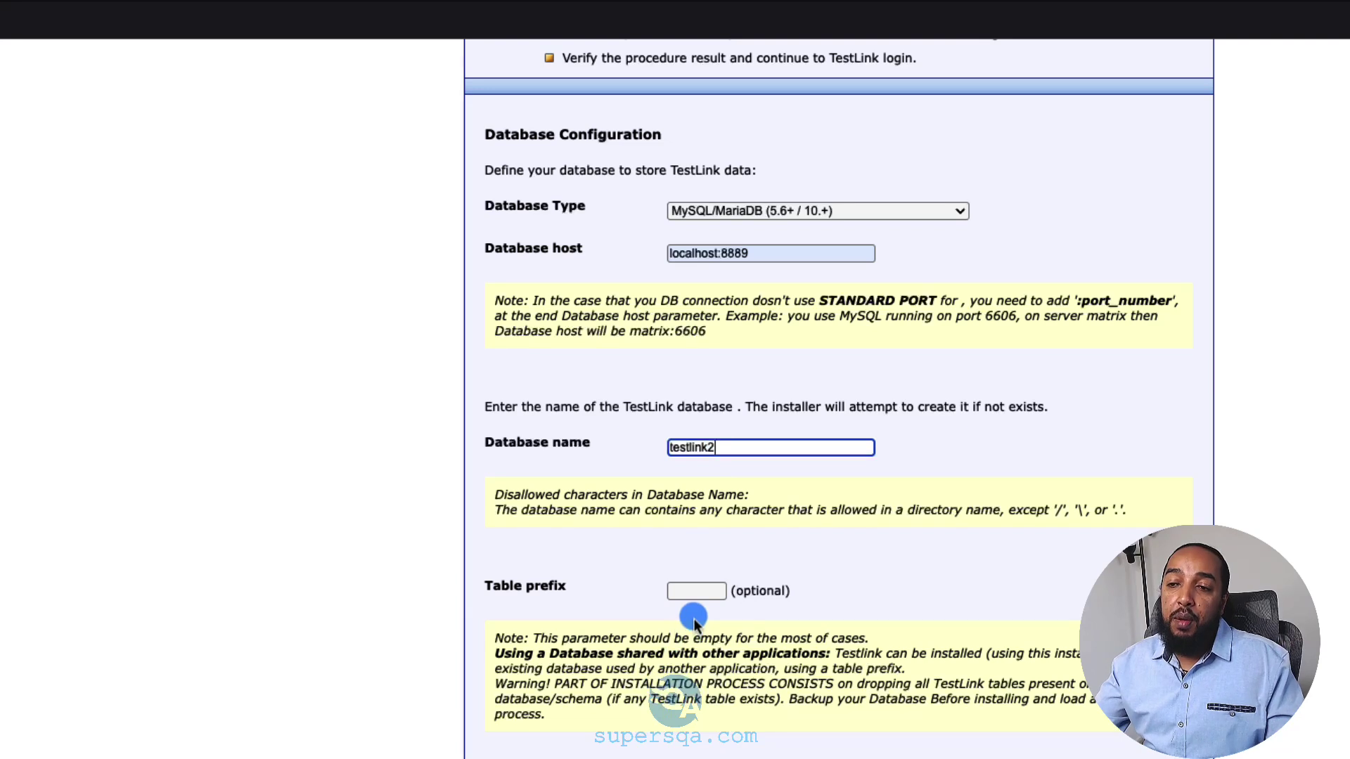
pyautogui.scroll(-2, 693, 601)
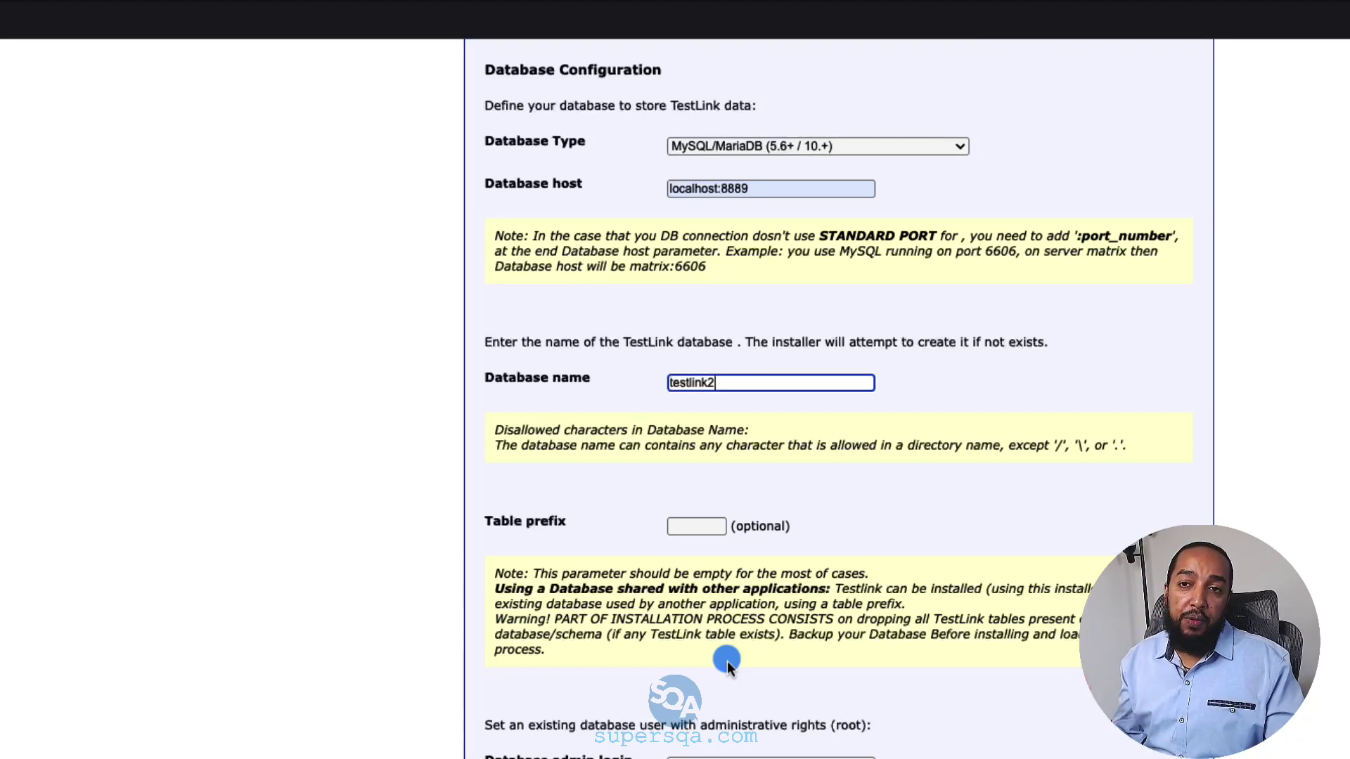
pyautogui.click(685, 525)
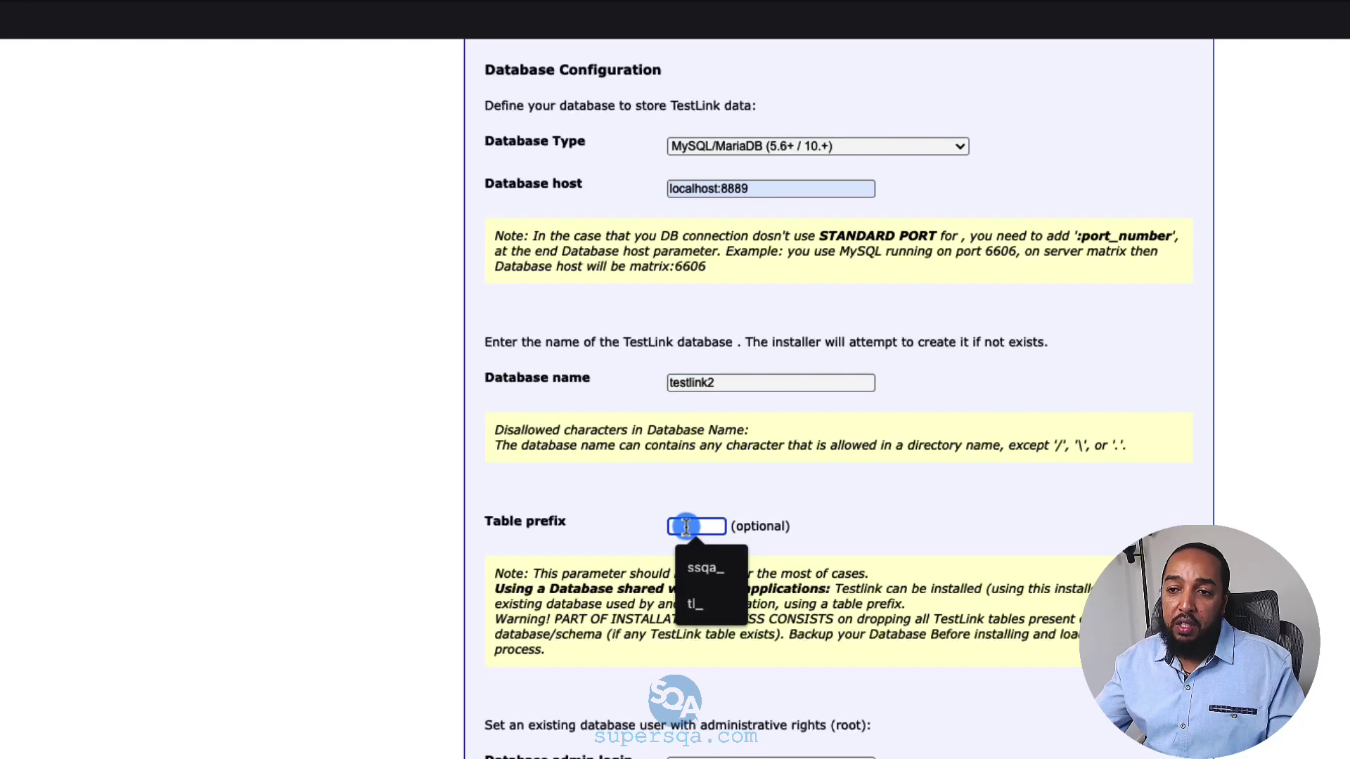
pyautogui.click(759, 704)
pyautogui.scroll(-3, 750, 674)
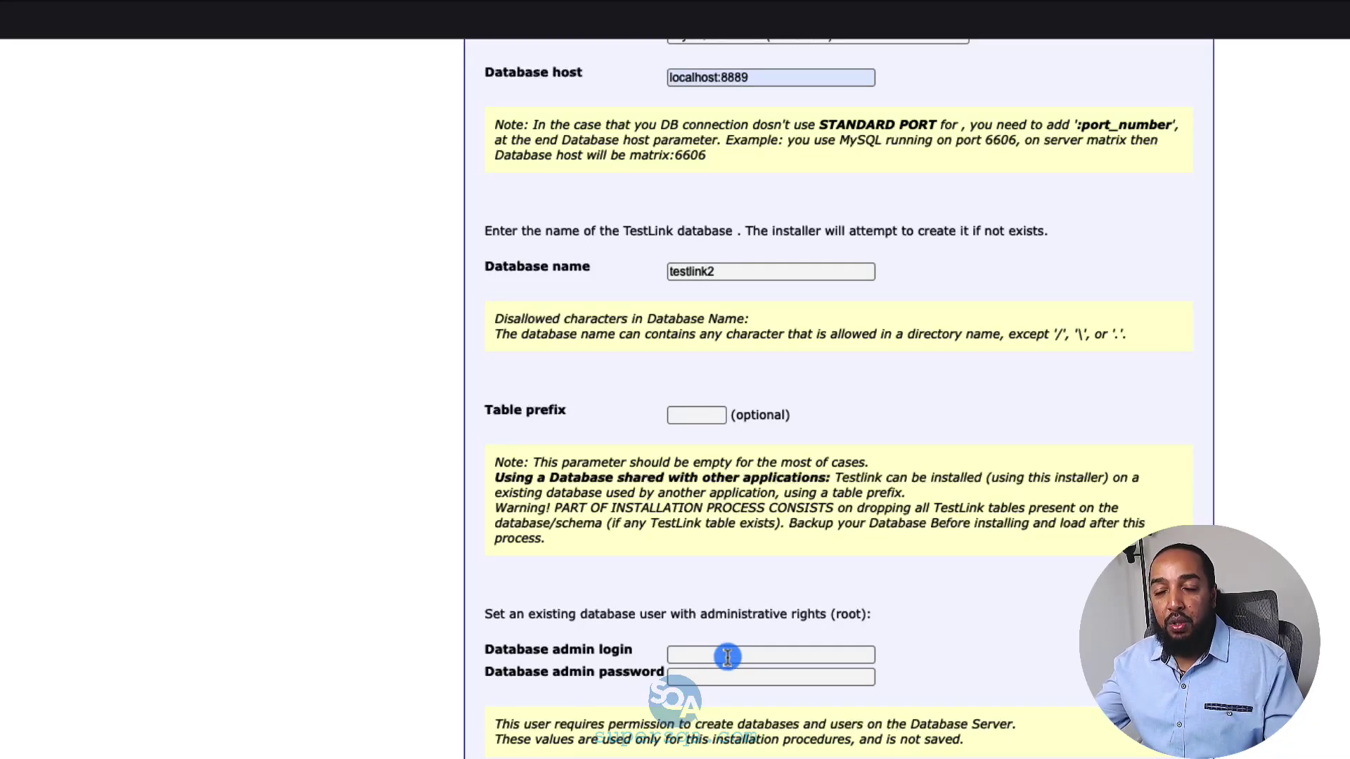
# - Enter root as the Database admin login and fill in its password
pyautogui.click(707, 655)
pyautogui.click(774, 676)
pyautogui.click(733, 676)
pyautogui.write('root')
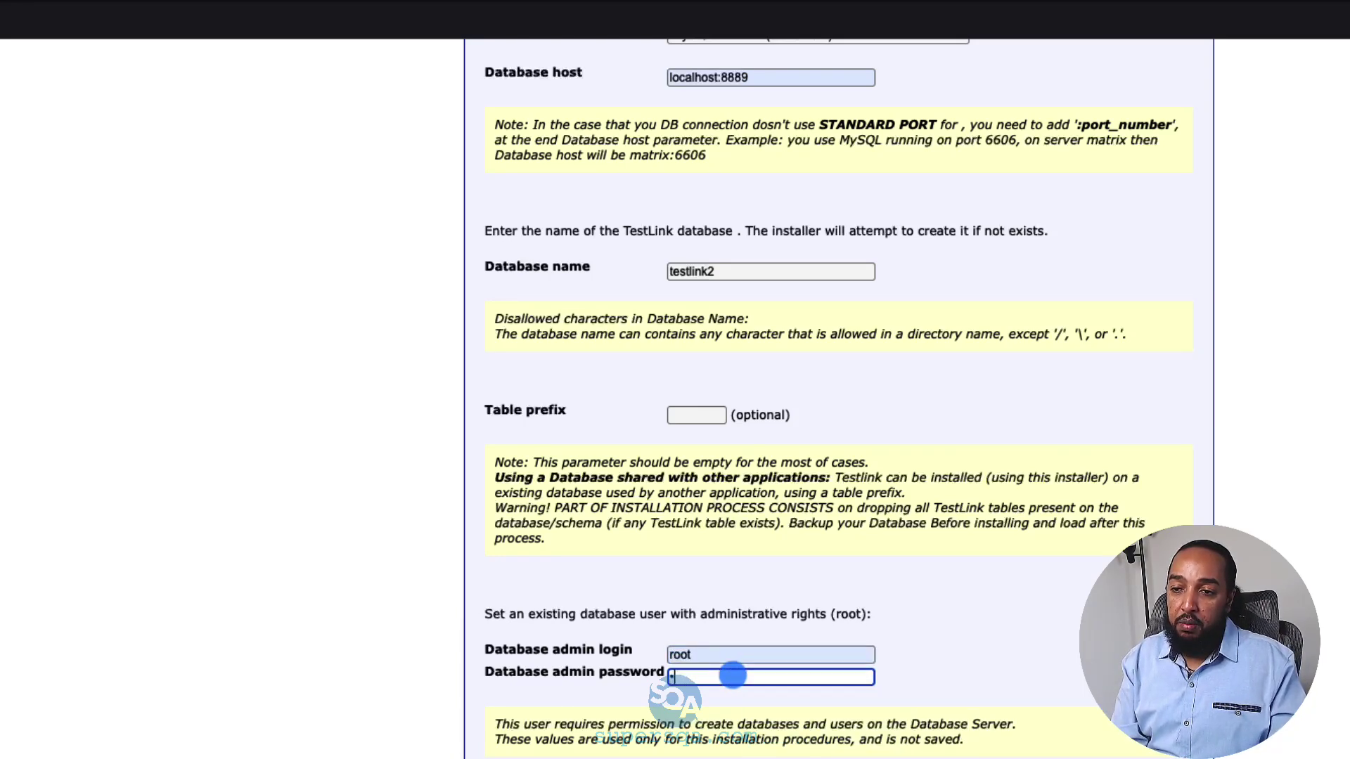
pyautogui.click(732, 675)
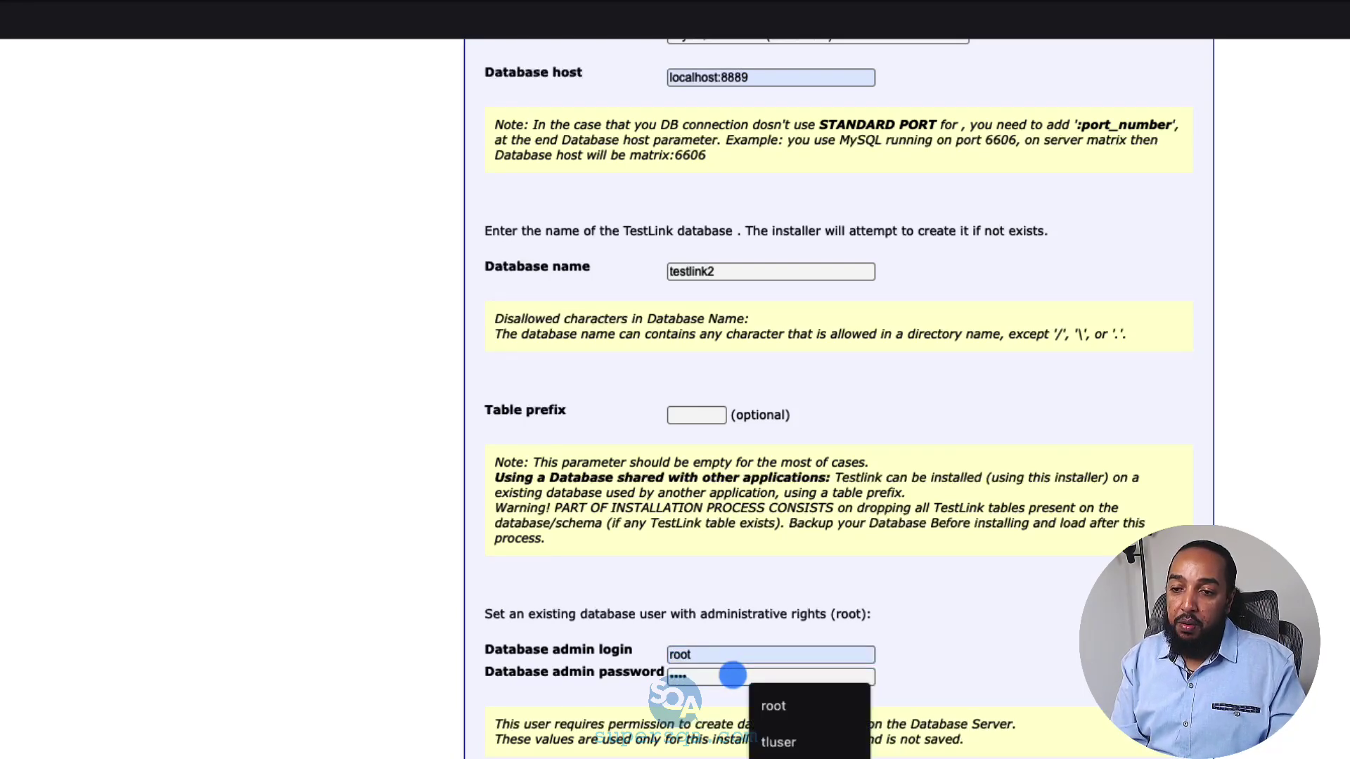
pyautogui.click(898, 663)
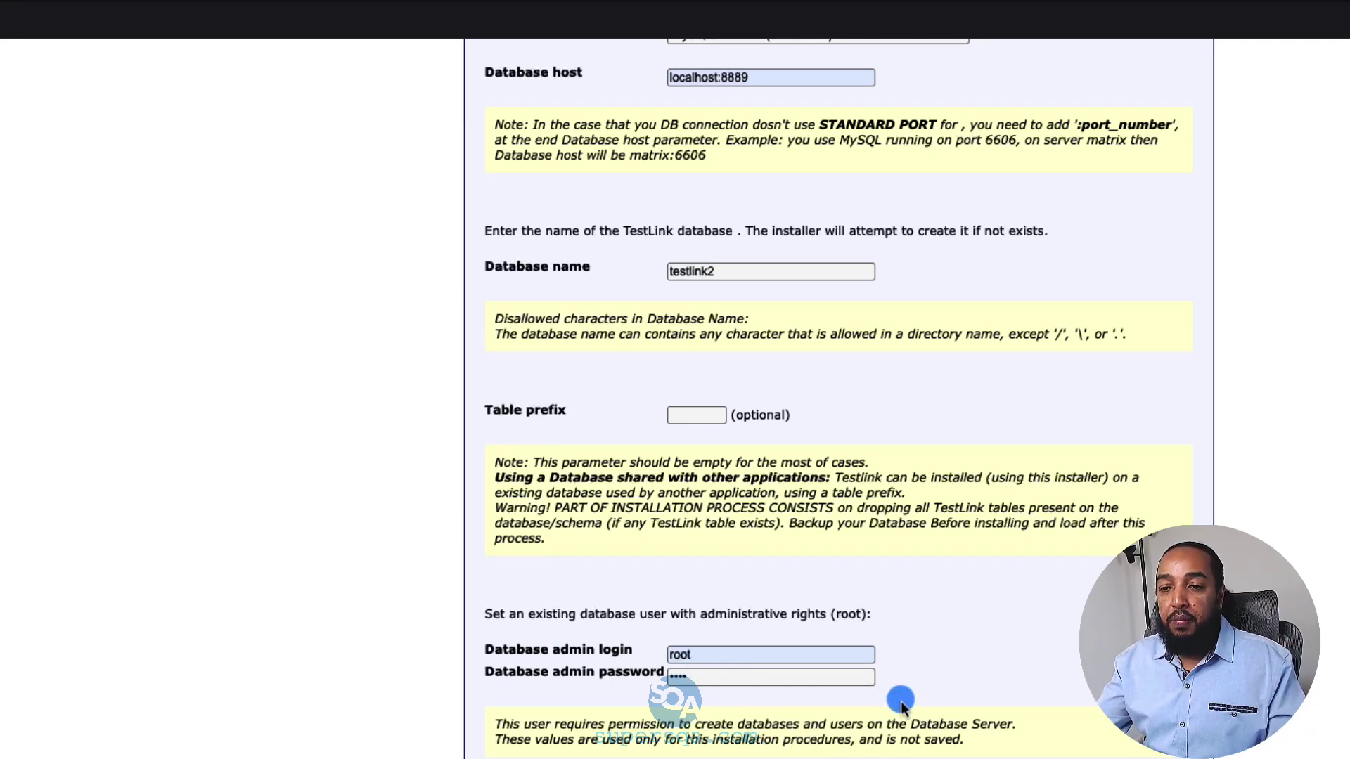
pyautogui.scroll(-4, 900, 702)
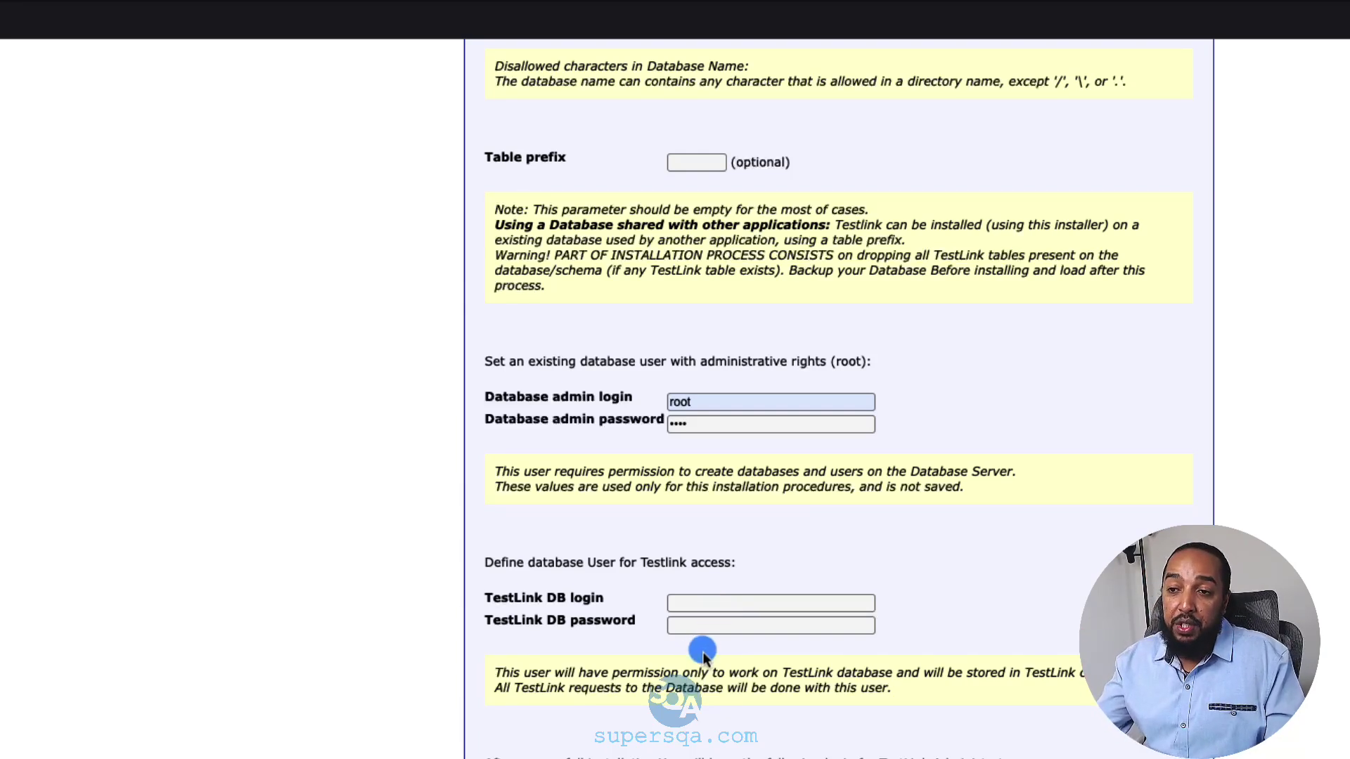
# - Set the TestLink DB login to root and enter its password
pyautogui.click(701, 601)
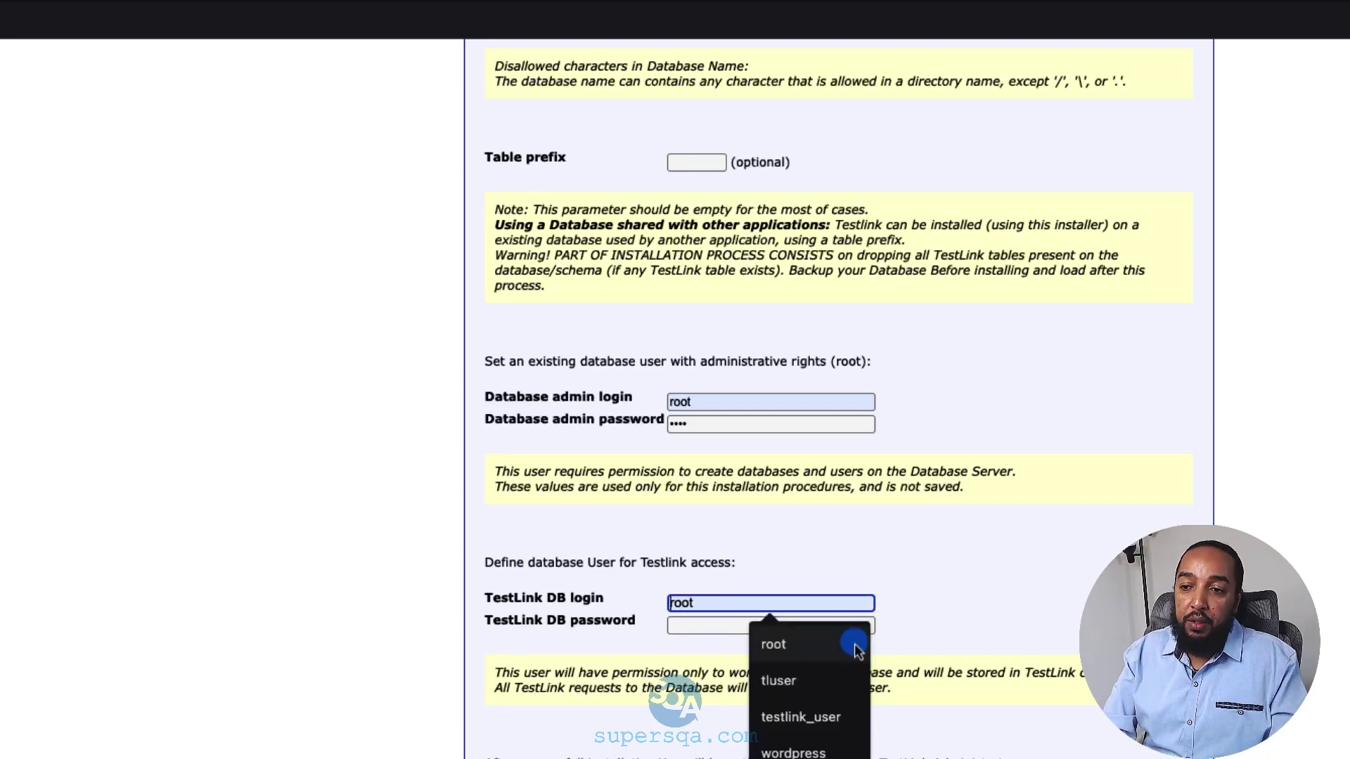
pyautogui.write('root')
pyautogui.press('Tab')
pyautogui.write('root')
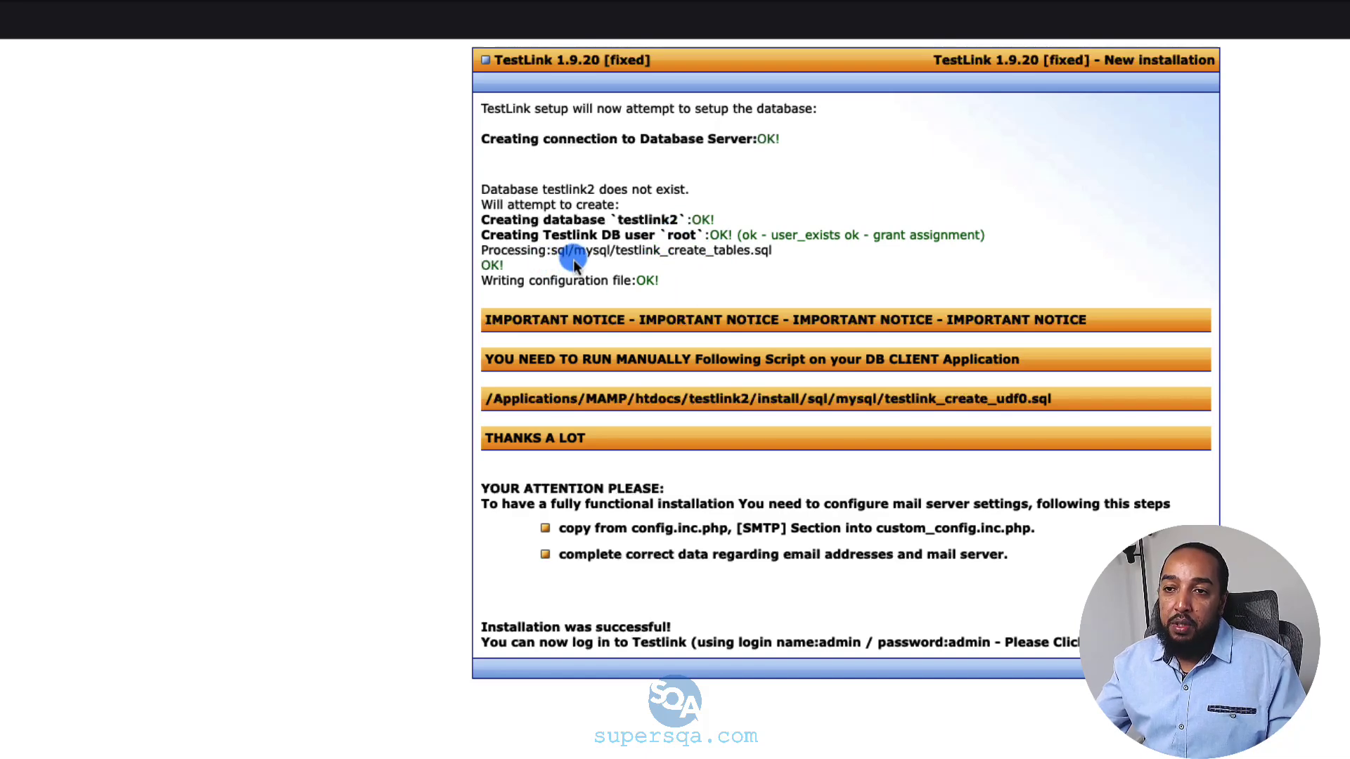
# - Highlight testlink_create_tables.sql in the installation report's Processing line
pyautogui.moveTo(616, 251); pyautogui.dragTo(772, 253)
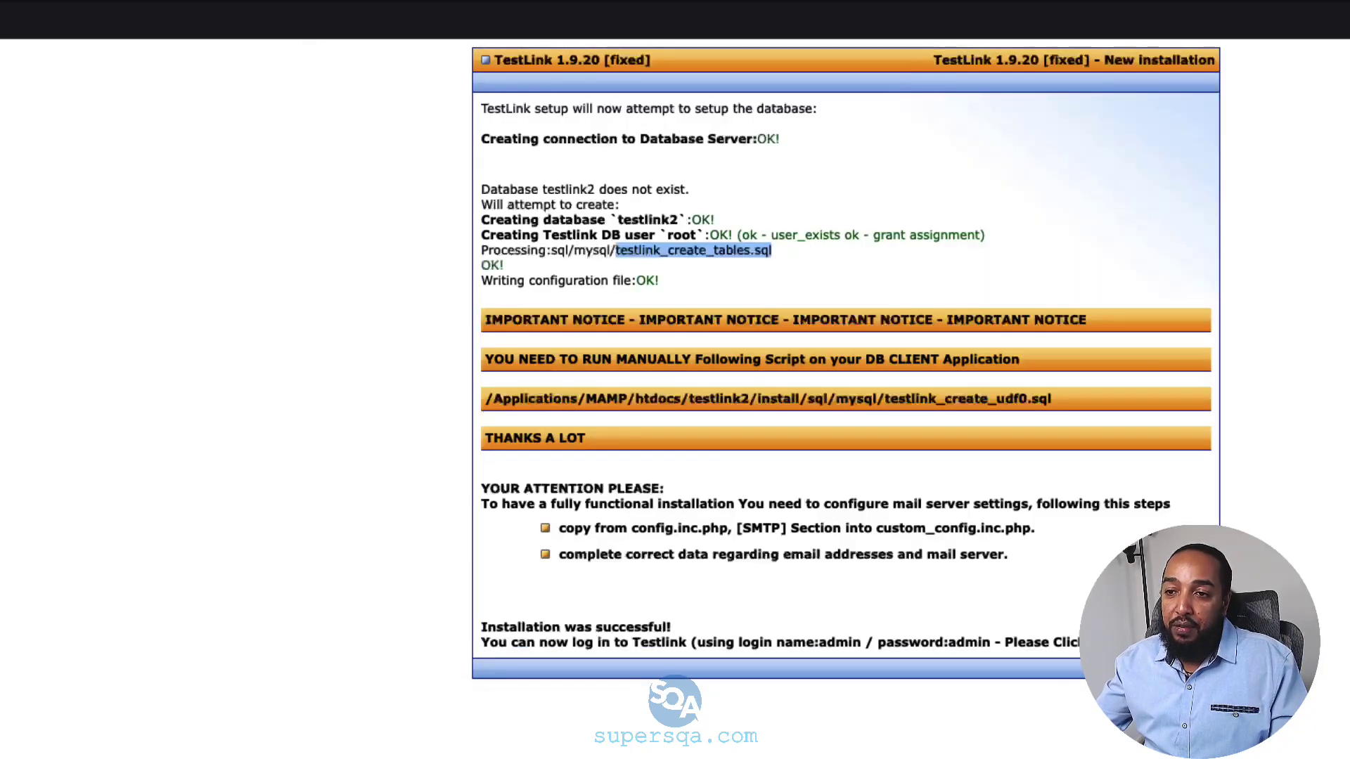
# - Highlight the testlink_create_tables.sql file name, then switch to the testlink2 files in Finder
pyautogui.click(653, 252)
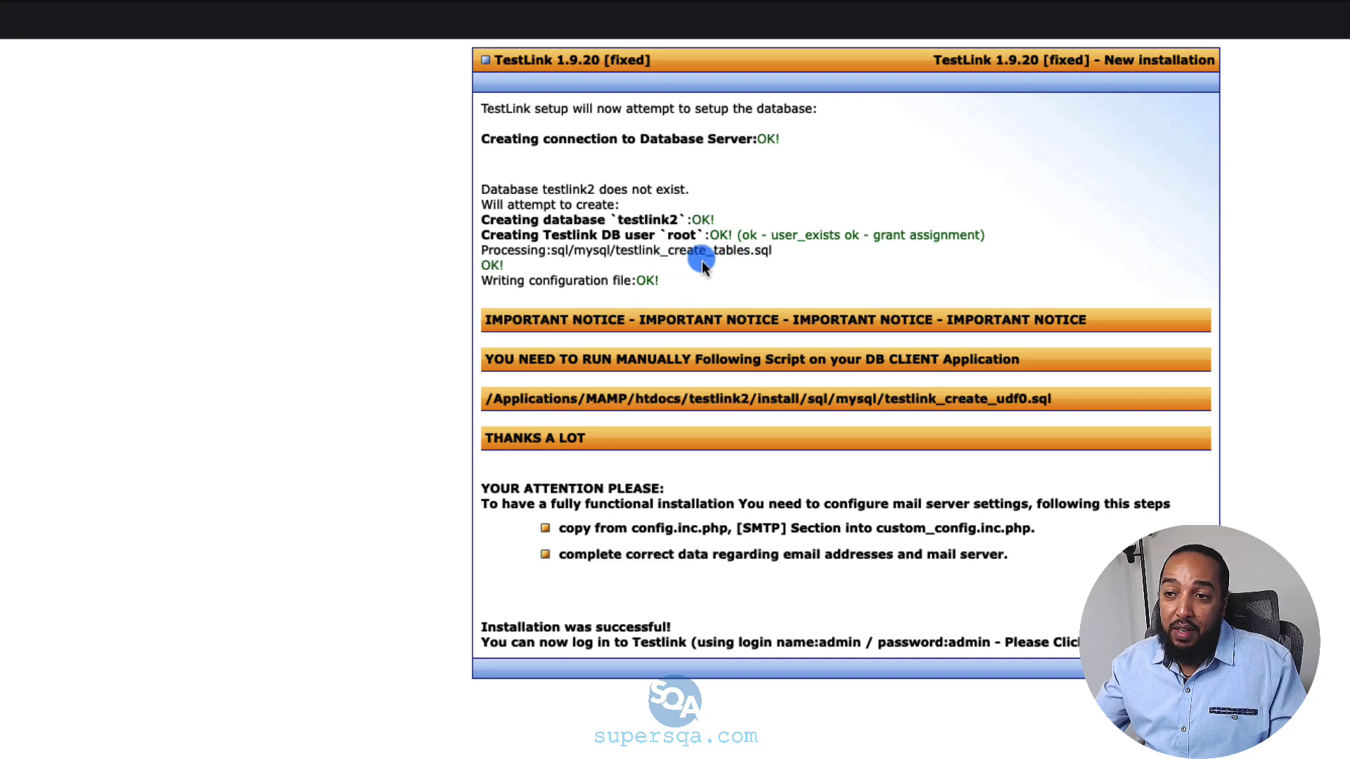
pyautogui.moveTo(616, 251); pyautogui.dragTo(769, 251)
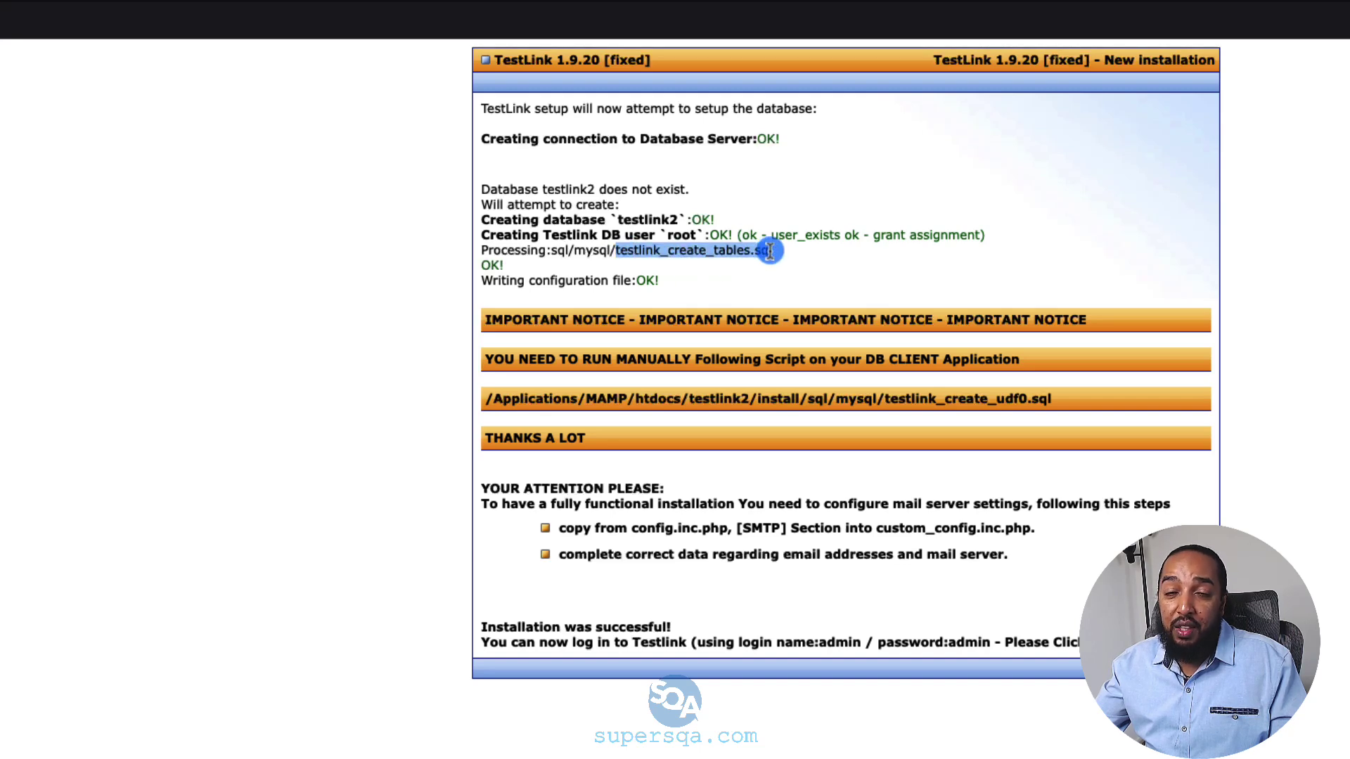
pyautogui.press('super+Tab')
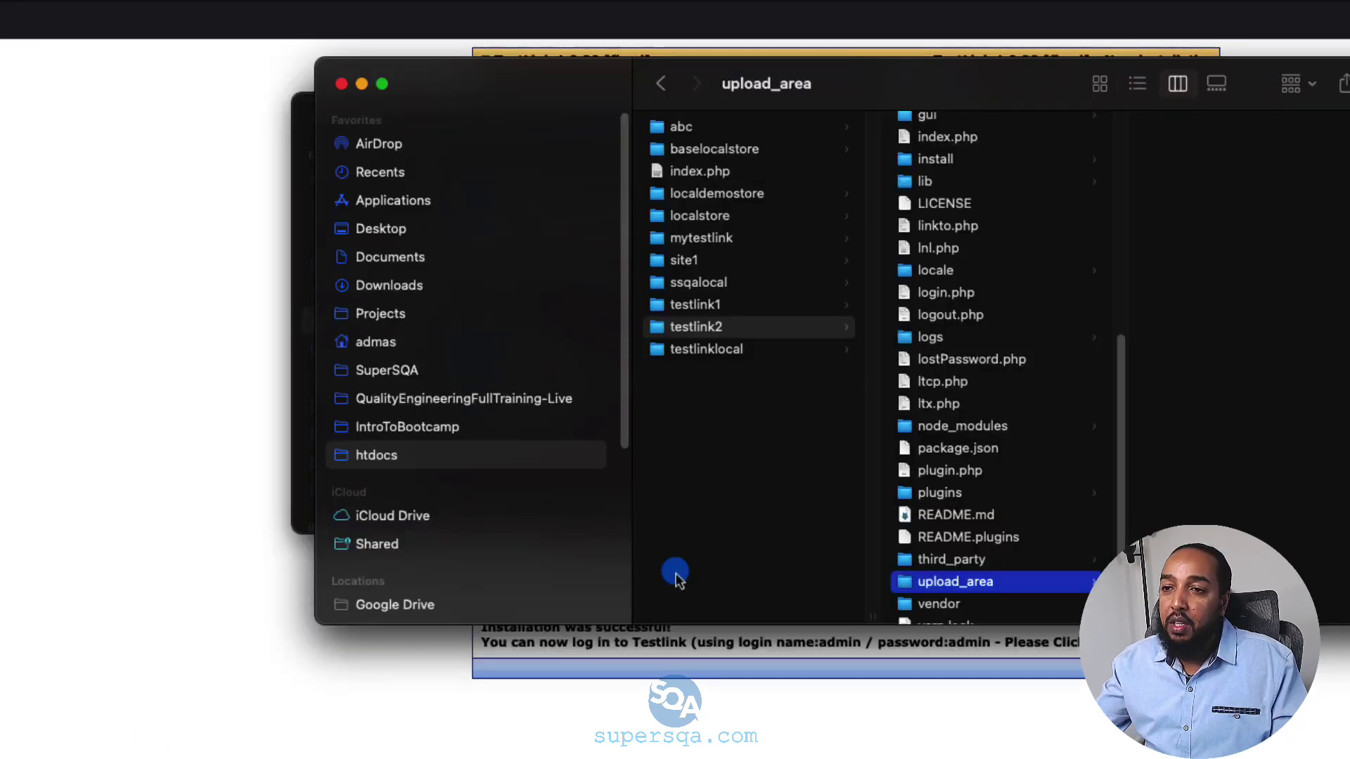
pyautogui.scroll(8, 984, 402)
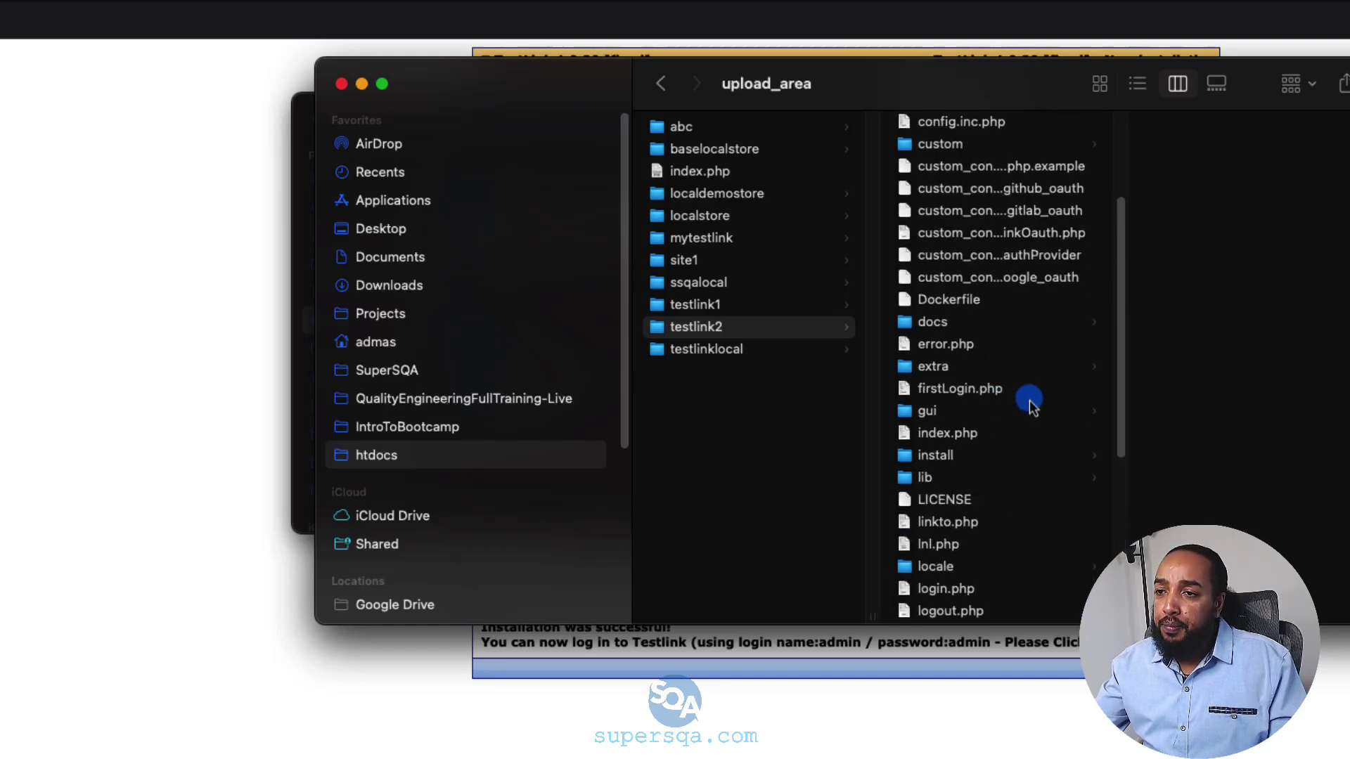
pyautogui.scroll(5, 1022, 402)
pyautogui.scroll(-14, 1028, 395)
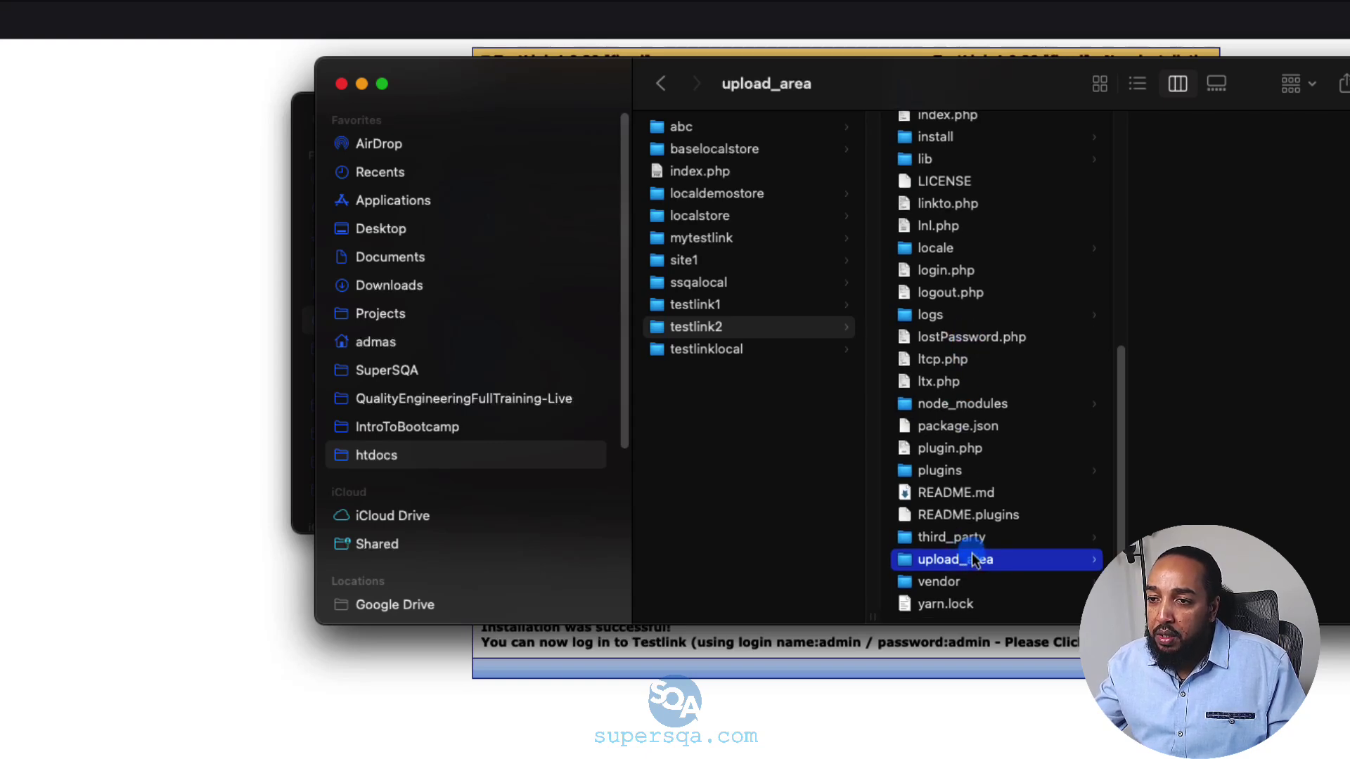
pyautogui.scroll(5, 969, 468)
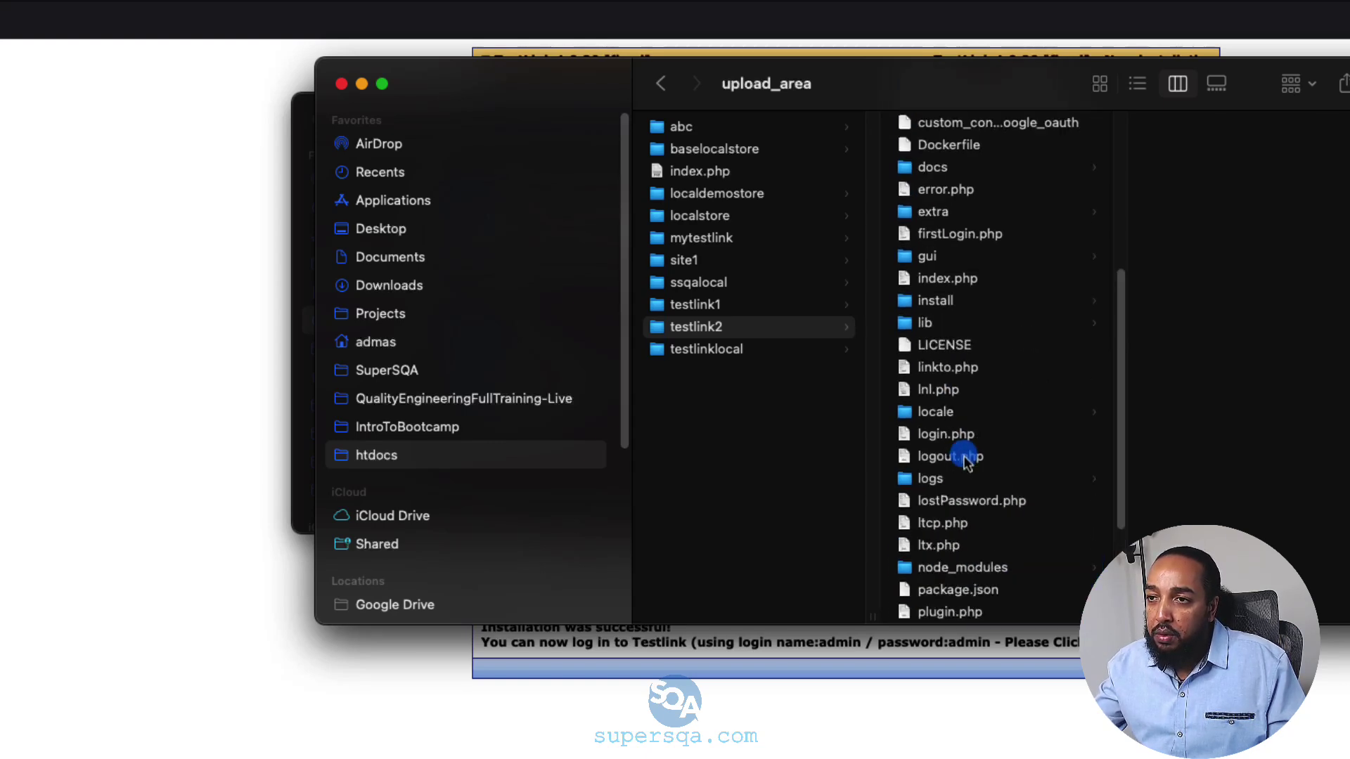
# - Browse into testlink2's install/sql/mysql folder and select testlink_create_tables.sql
pyautogui.click(939, 301)
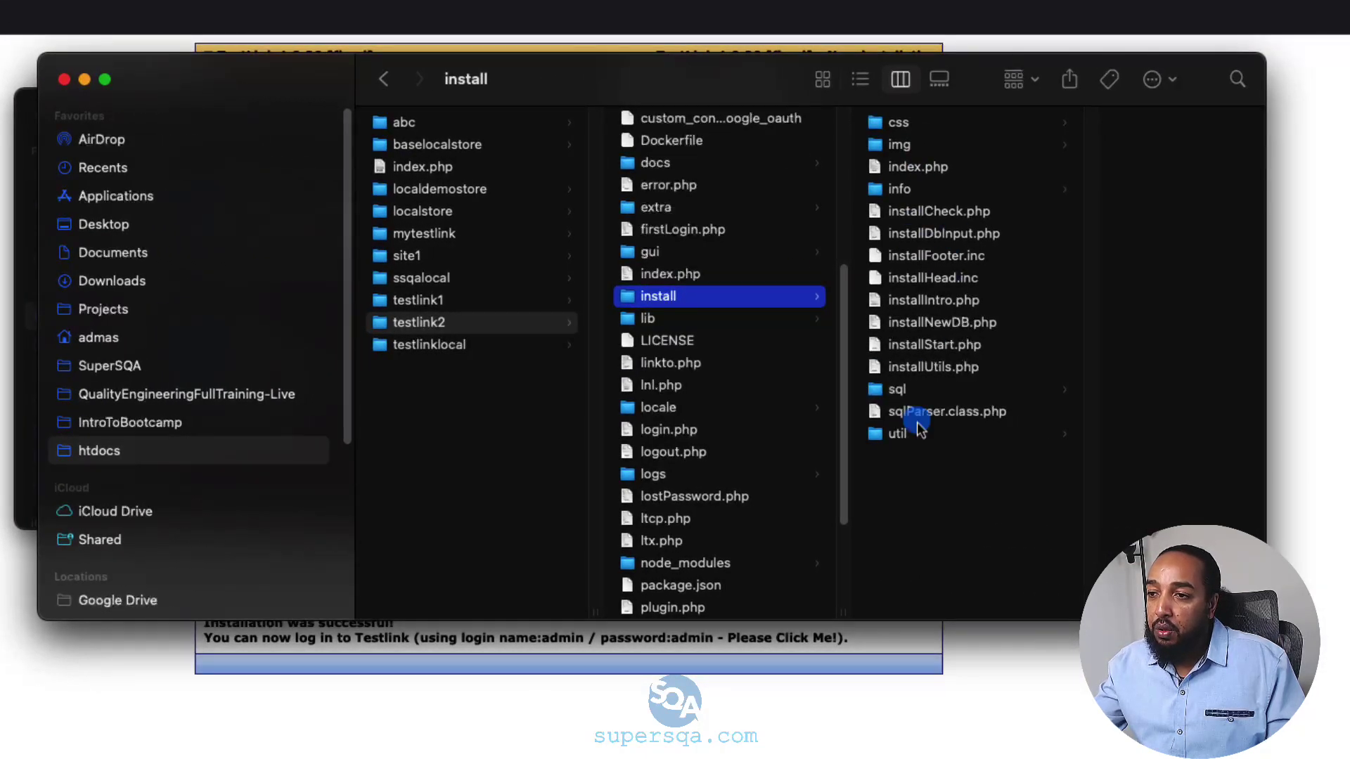
pyautogui.click(896, 389)
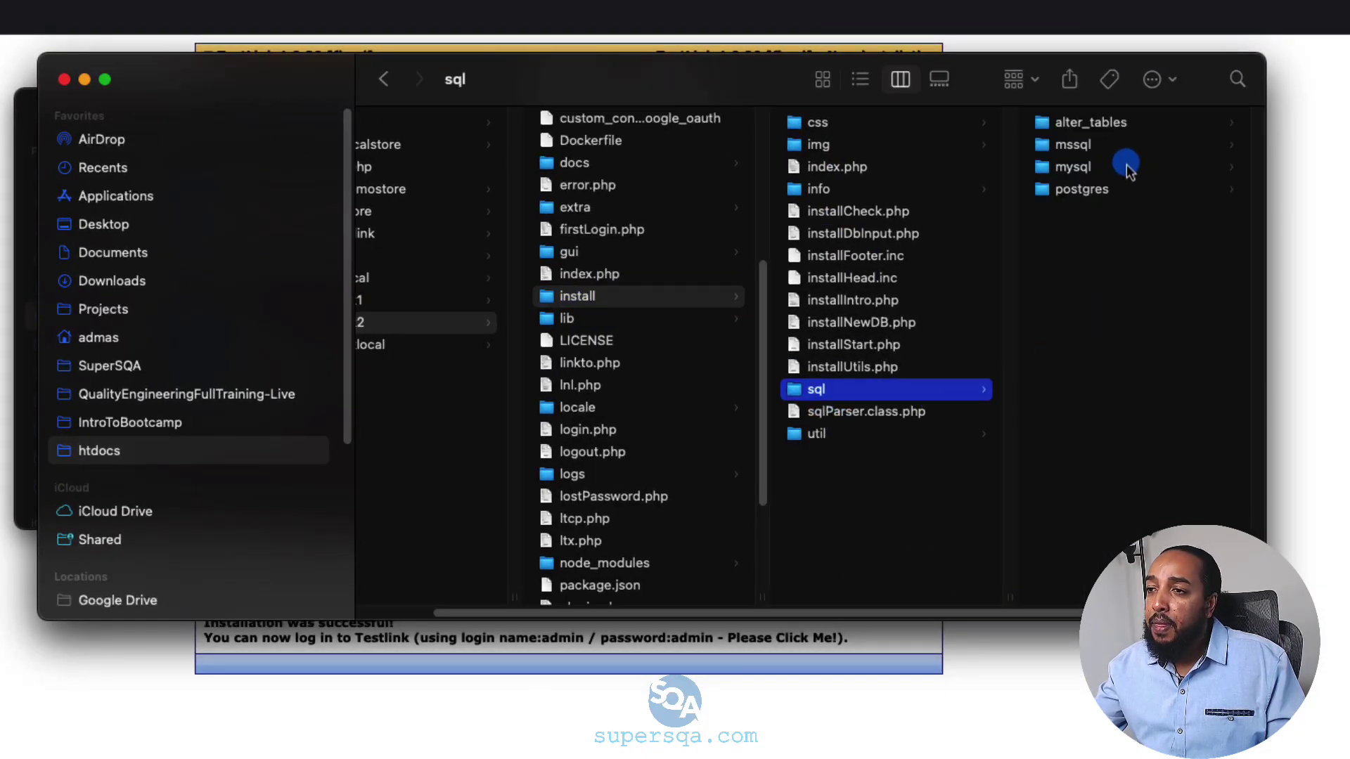
pyautogui.click(1101, 165)
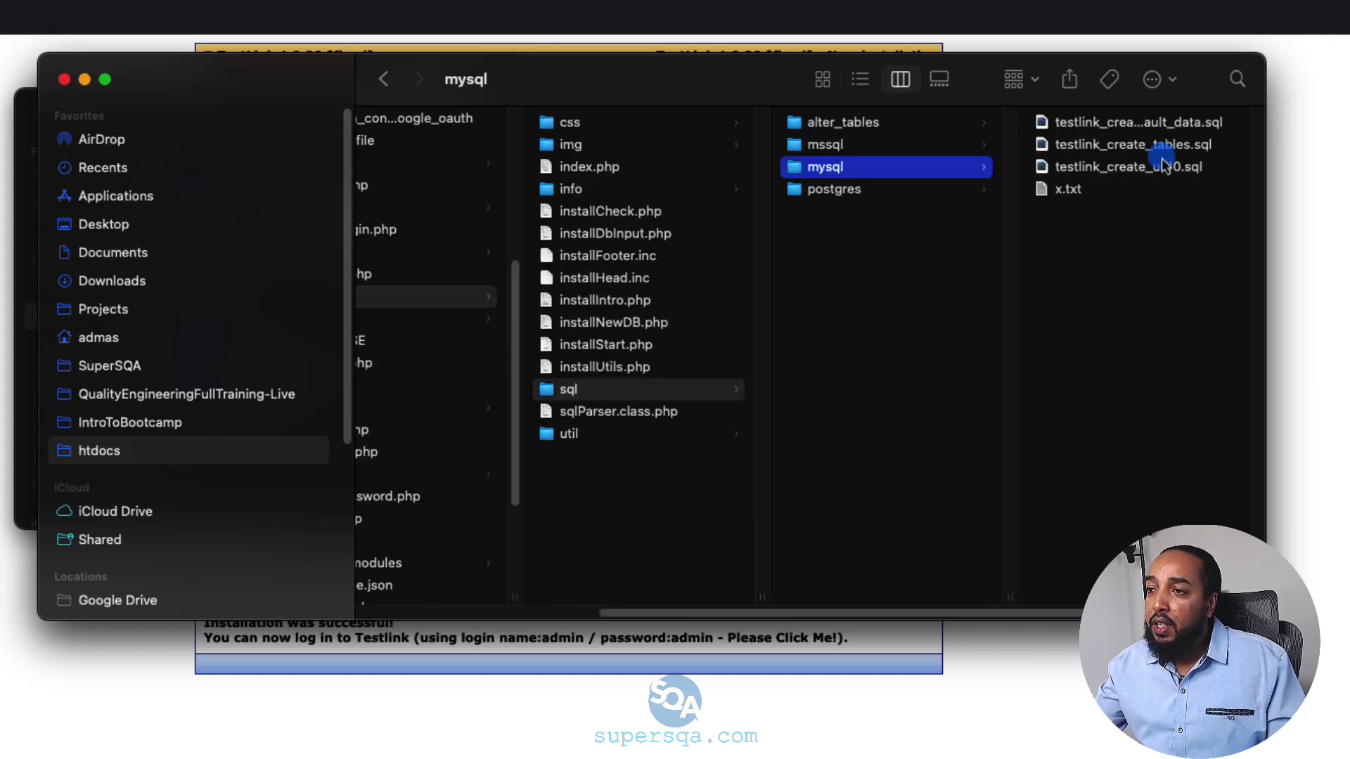
pyautogui.click(1104, 147)
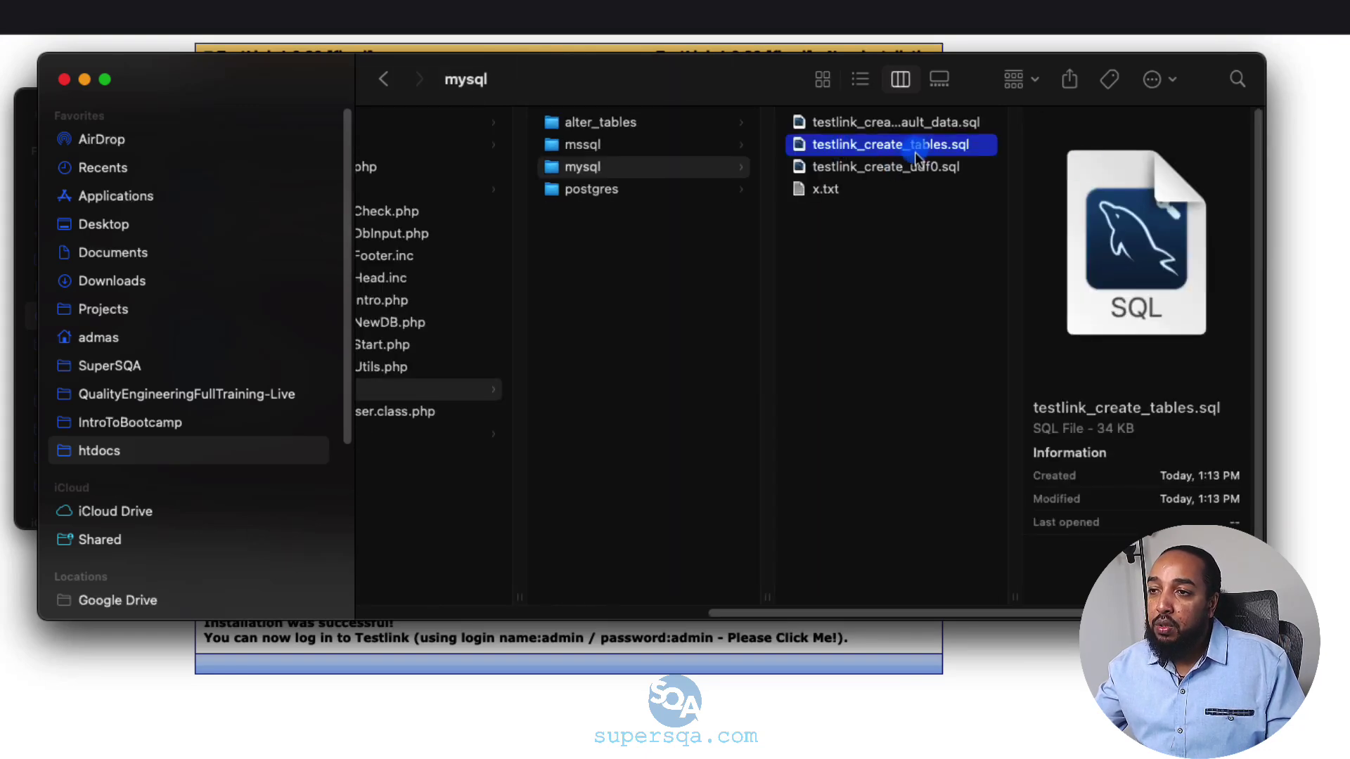
# - Open testlink_create_tables.sql in Sublime Text
pyautogui.rightClick(872, 153)
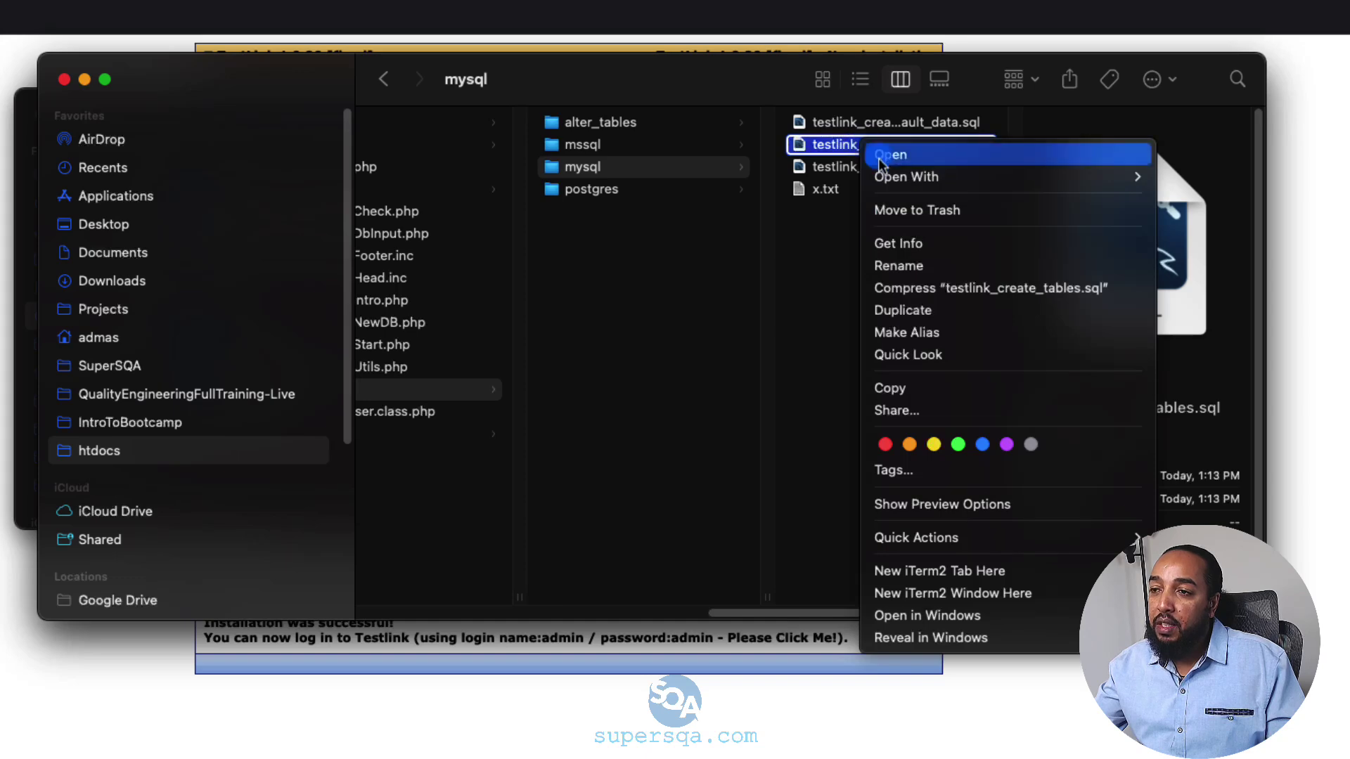
pyautogui.moveTo(956, 176)
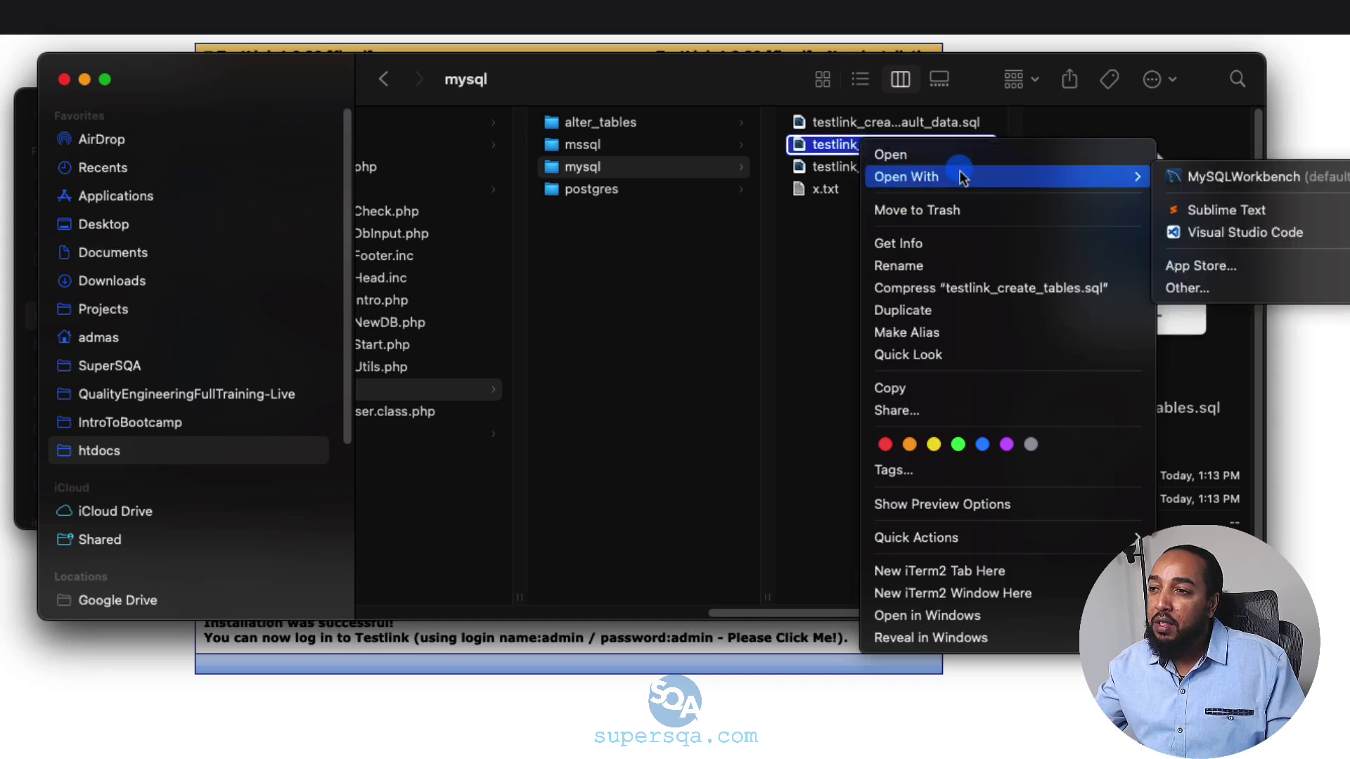
pyautogui.click(1213, 212)
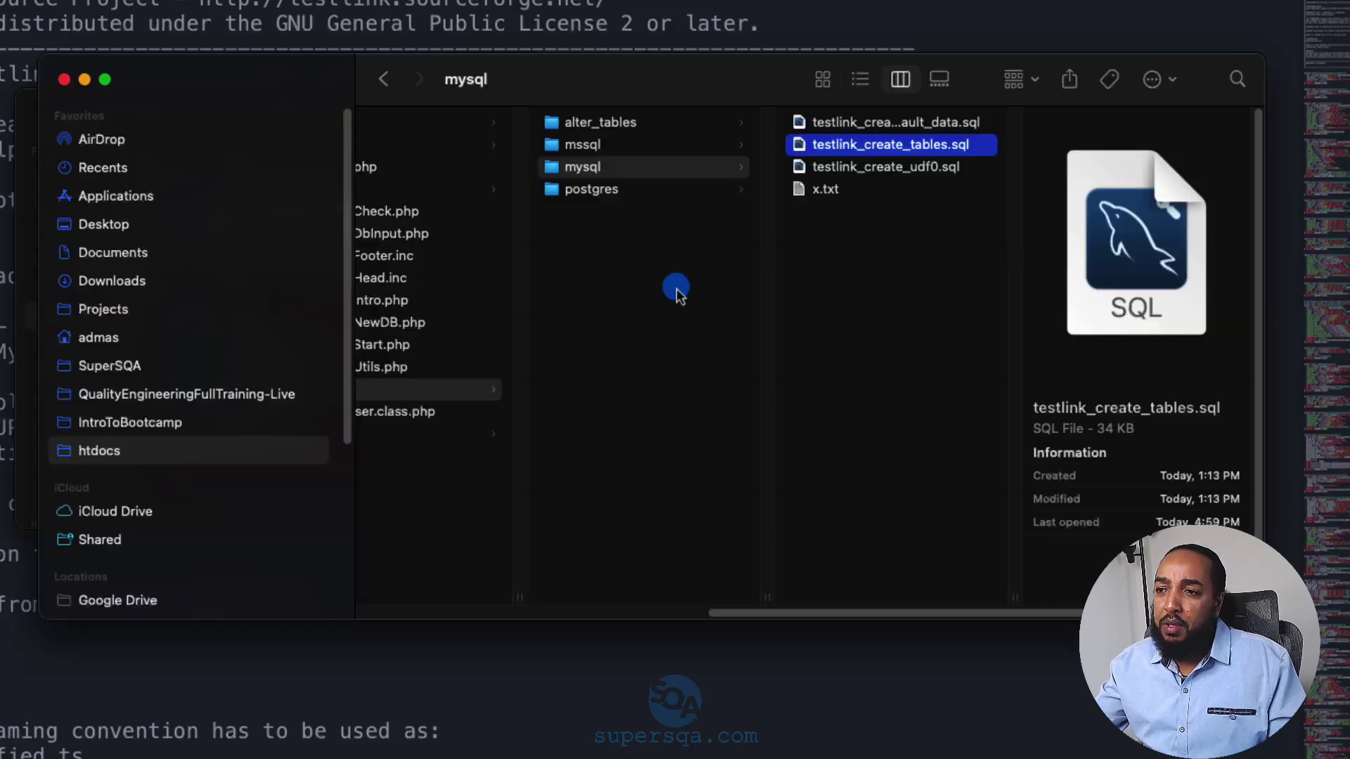
# - Open testlink_create_tables.sql in MySQL Workbench as well
pyautogui.rightClick(817, 145)
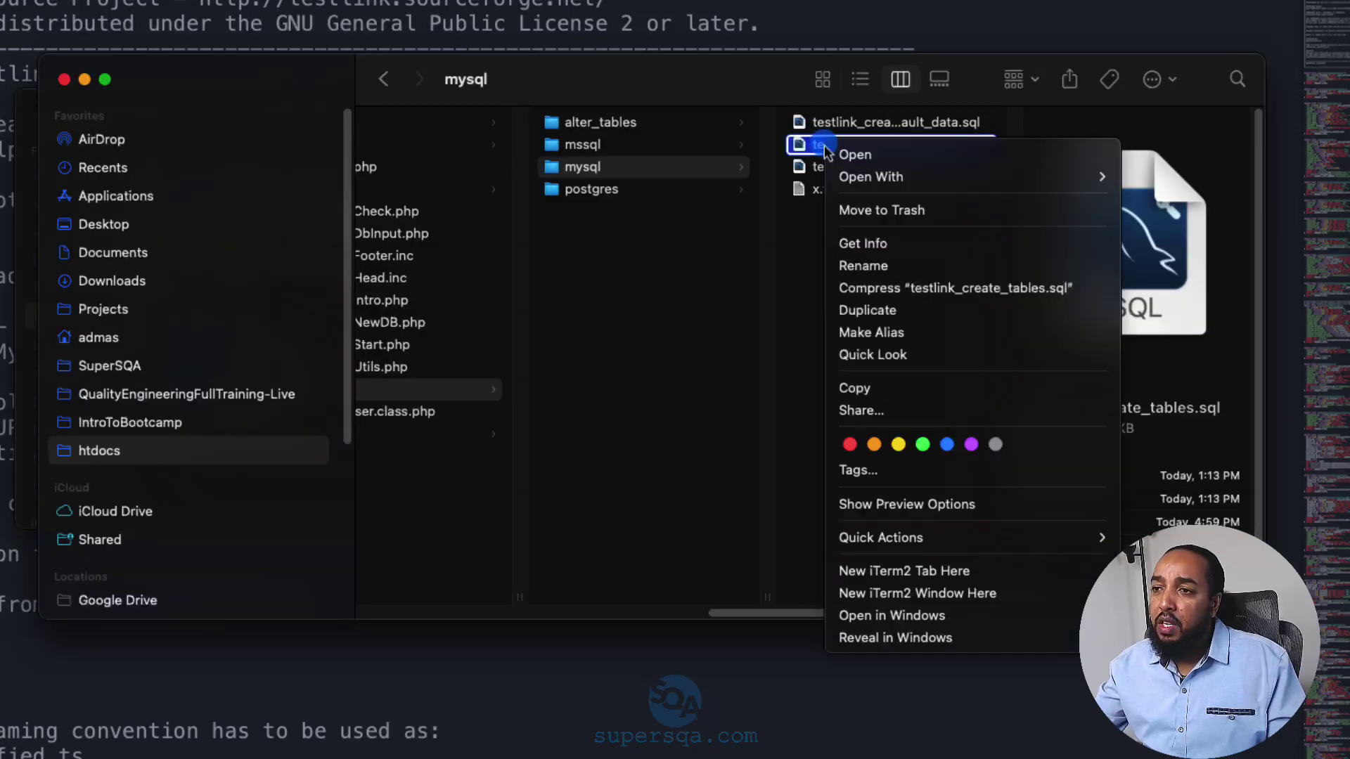
pyautogui.moveTo(946, 181)
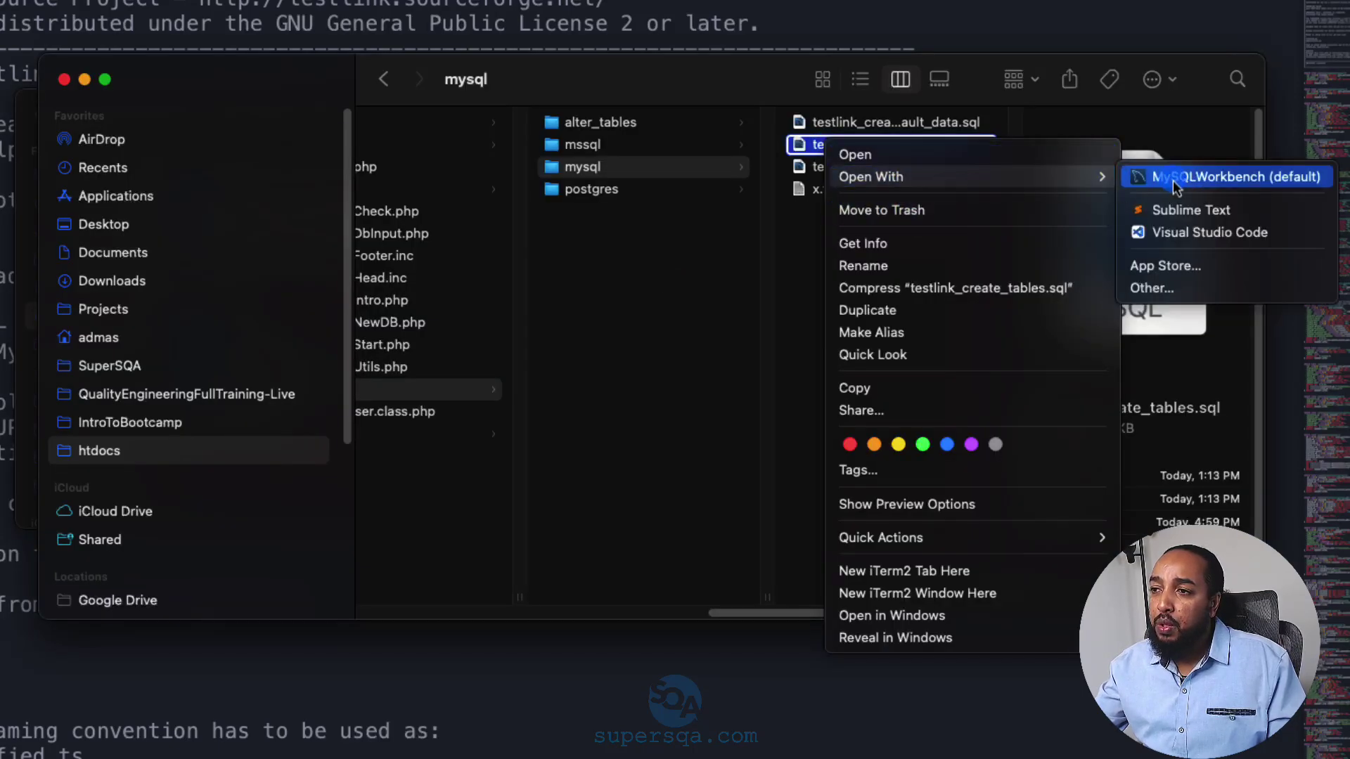
pyautogui.click(1170, 179)
pyautogui.scroll(-15, 465, 420)
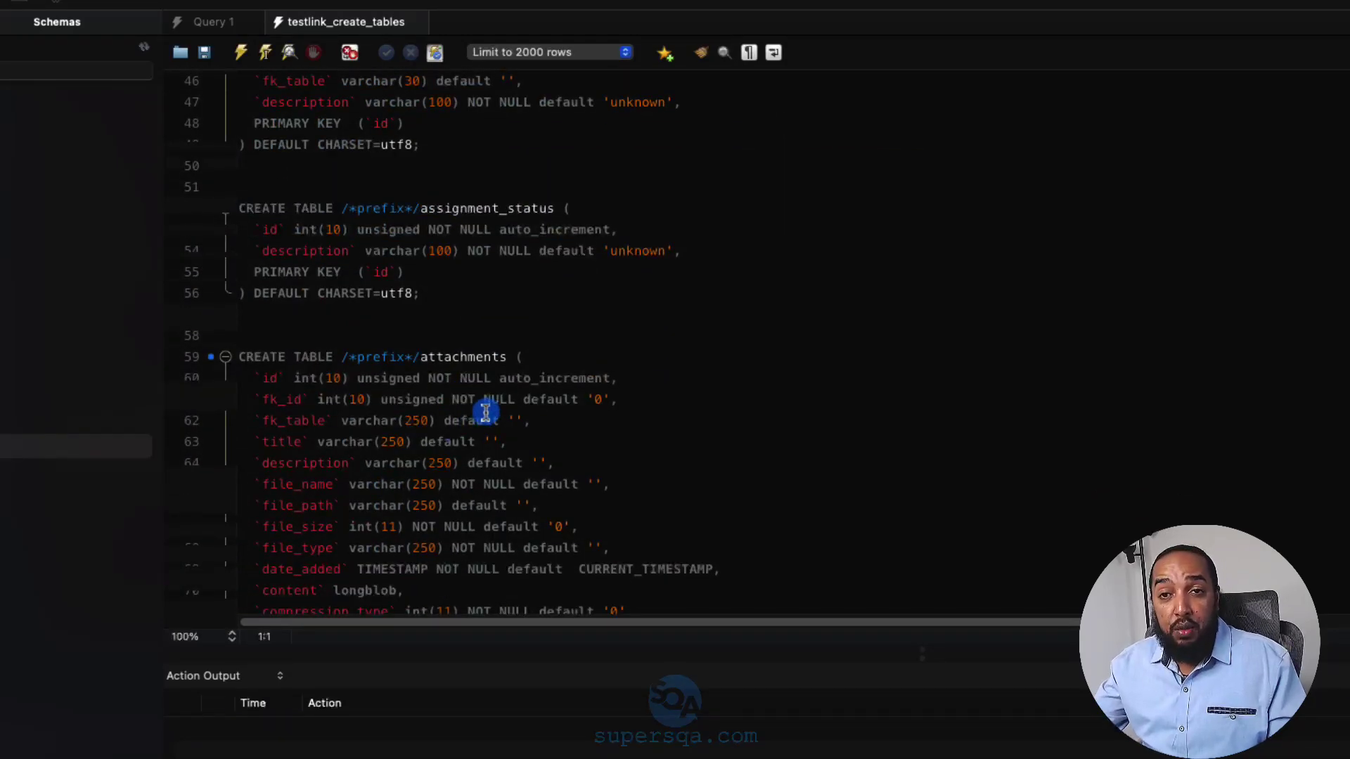
pyautogui.scroll(-6, 467, 415)
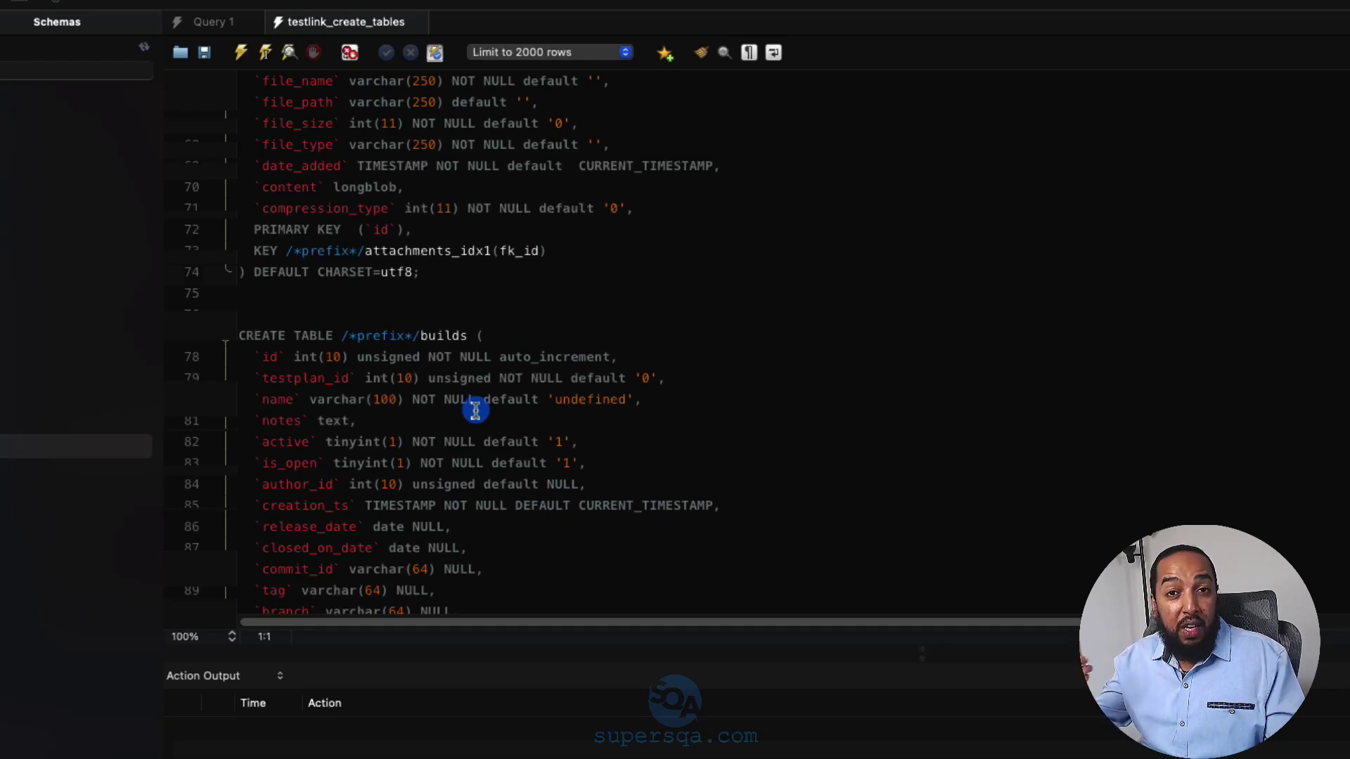
pyautogui.scroll(-20, 475, 411)
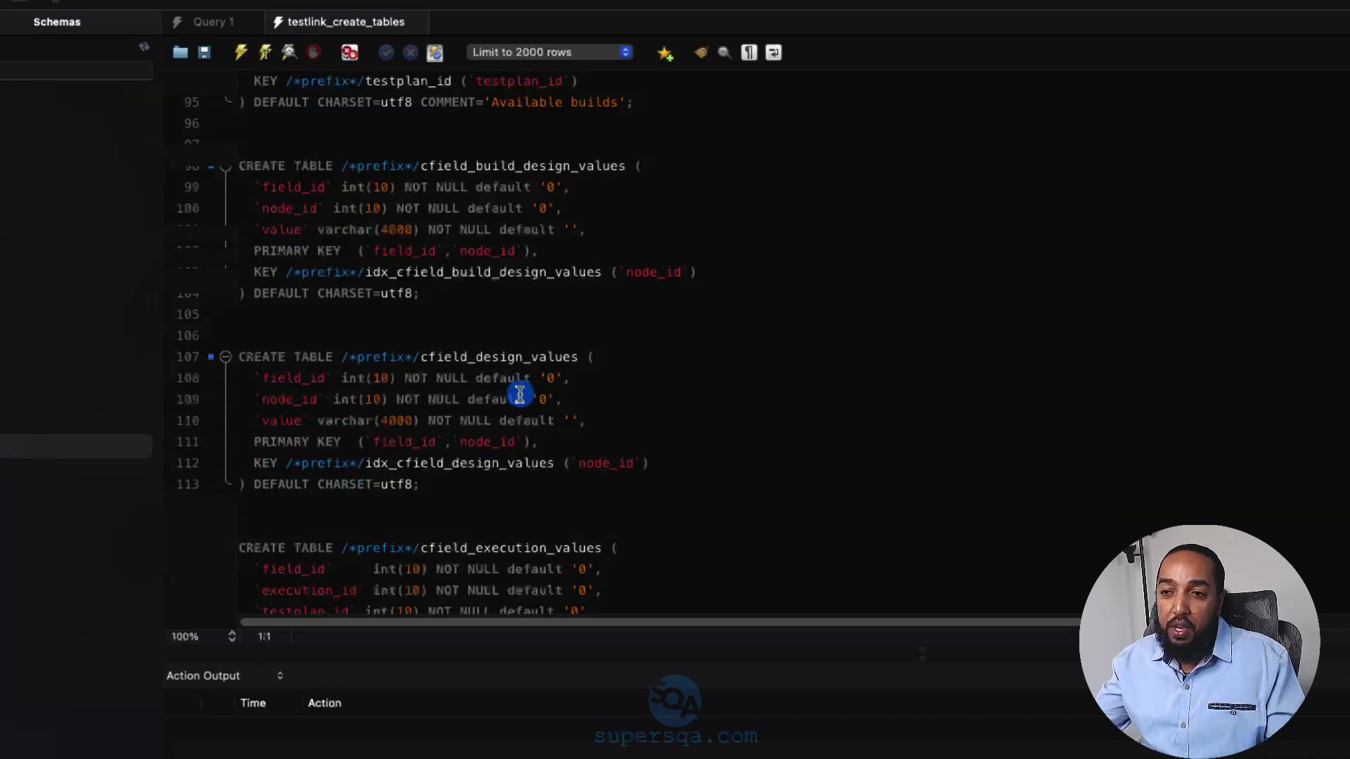
pyautogui.scroll(-10, 421, 316)
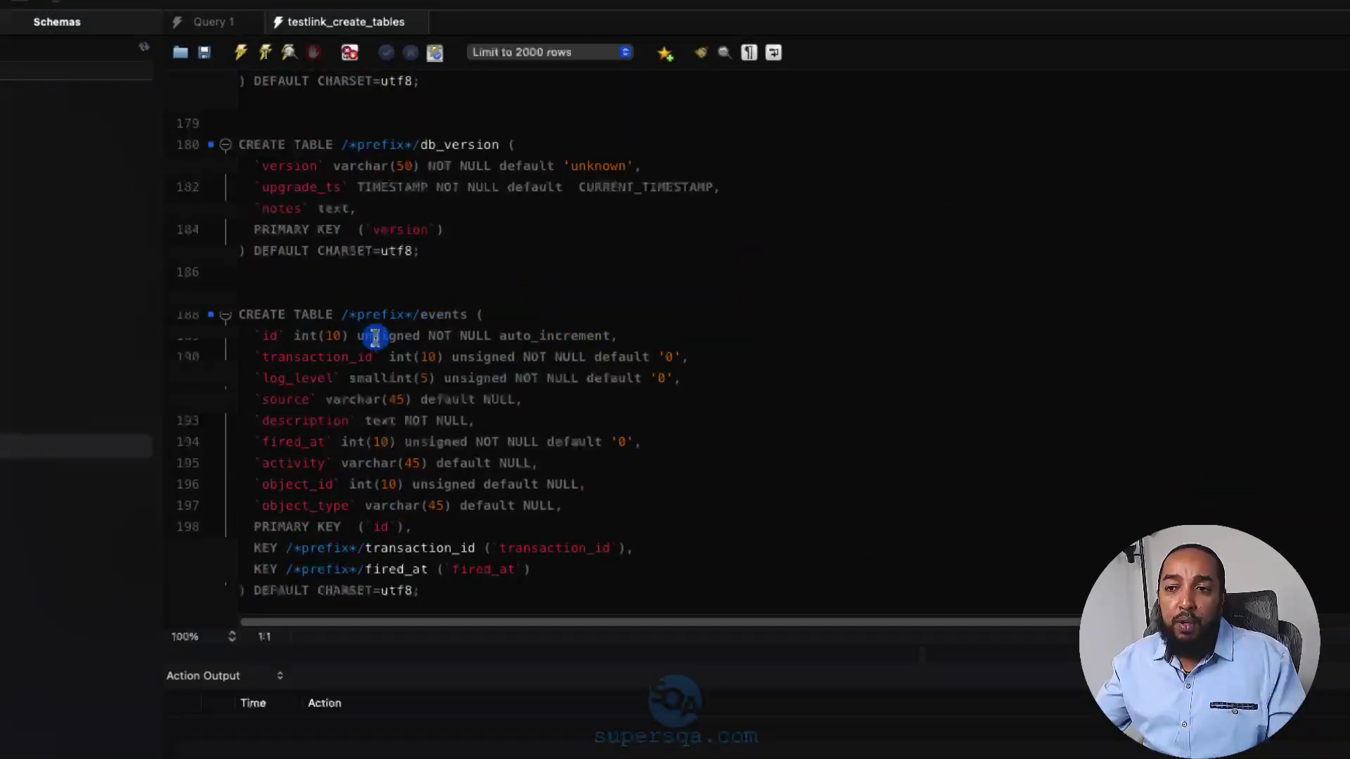
pyautogui.scroll(-4, 375, 327)
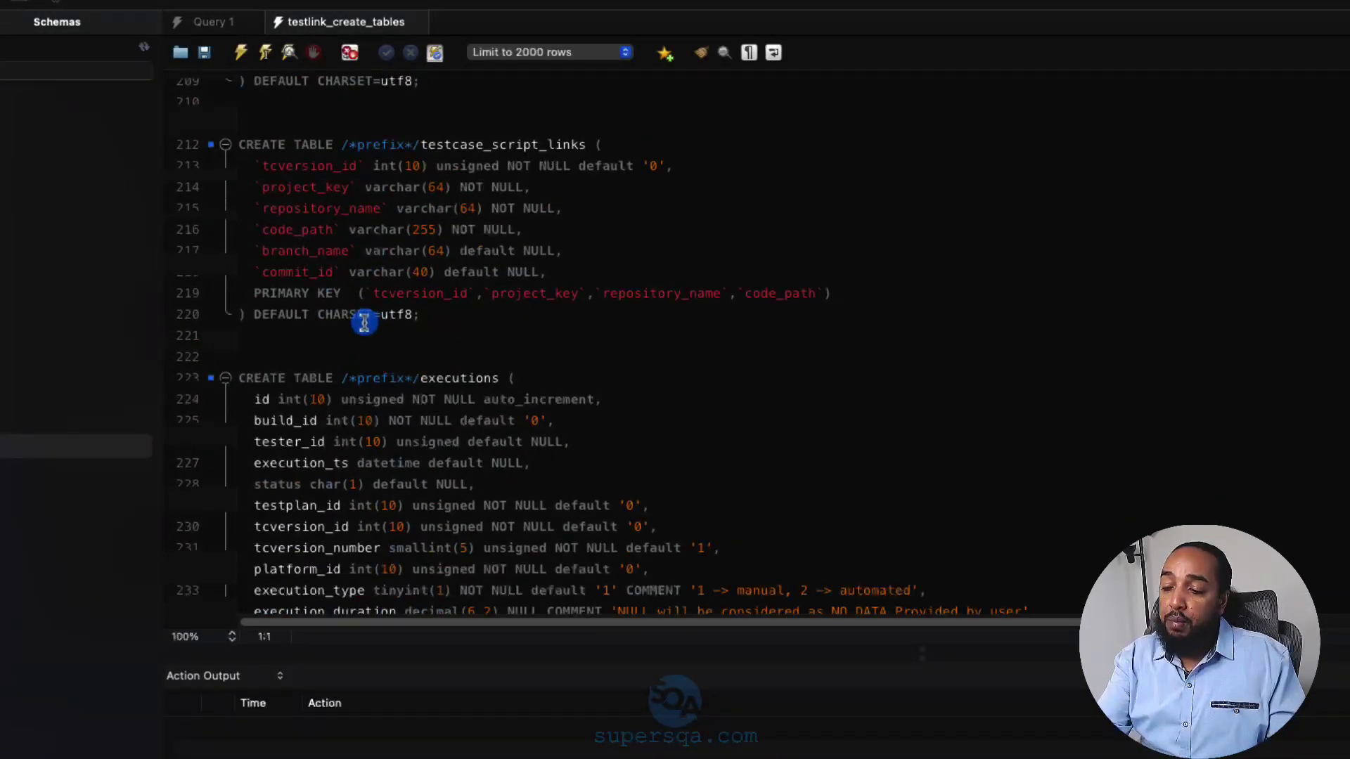
pyautogui.scroll(-3, 445, 379)
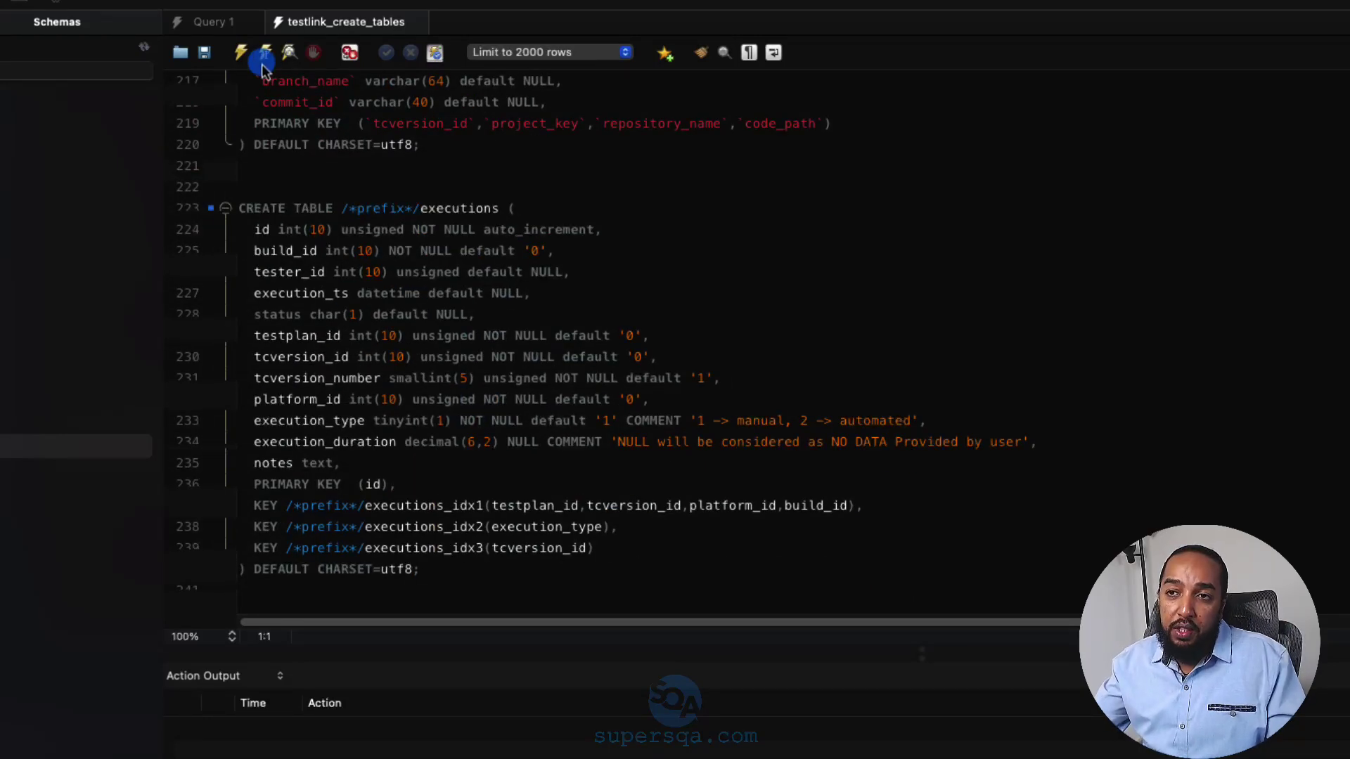
# - In Query 1, add a blank line after the strict SET sql_mode statement and reselect it
pyautogui.click(214, 22)
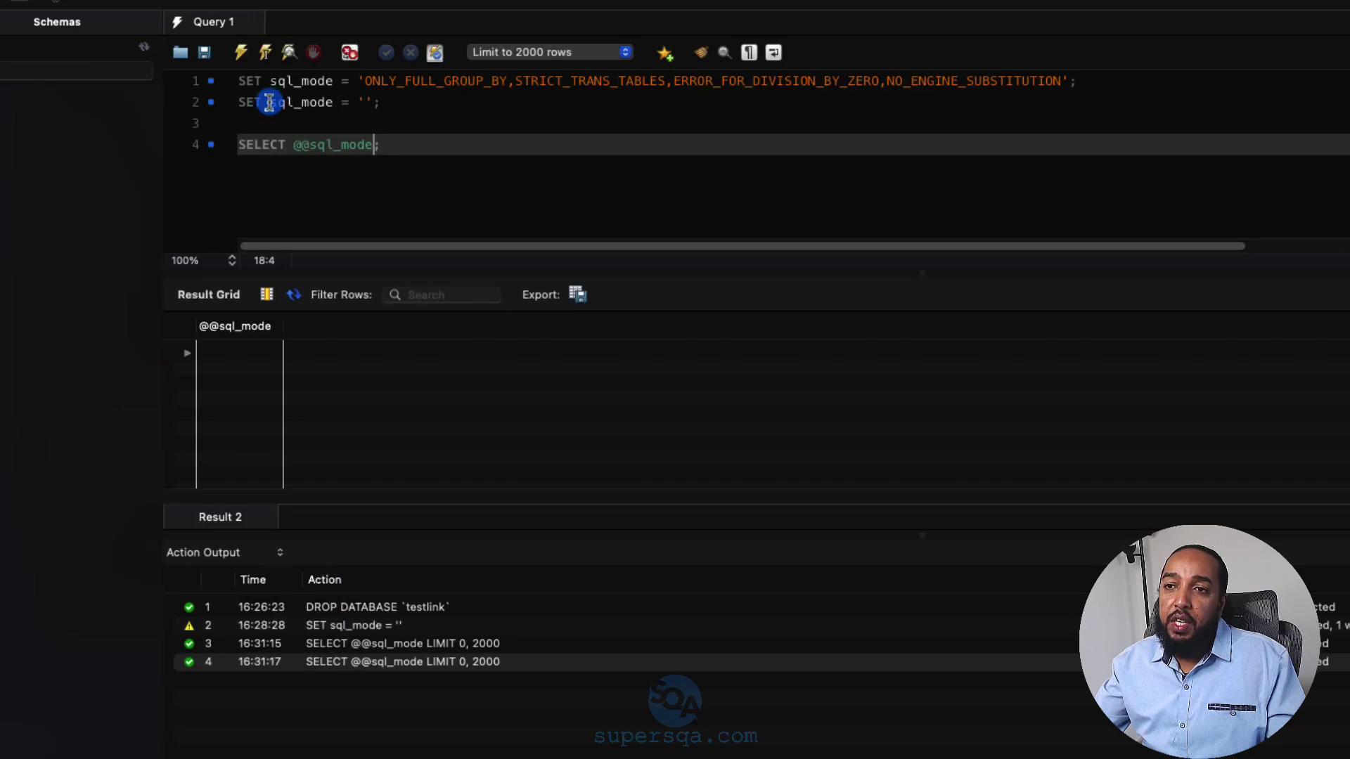
pyautogui.moveTo(1079, 79); pyautogui.dragTo(42, 27)
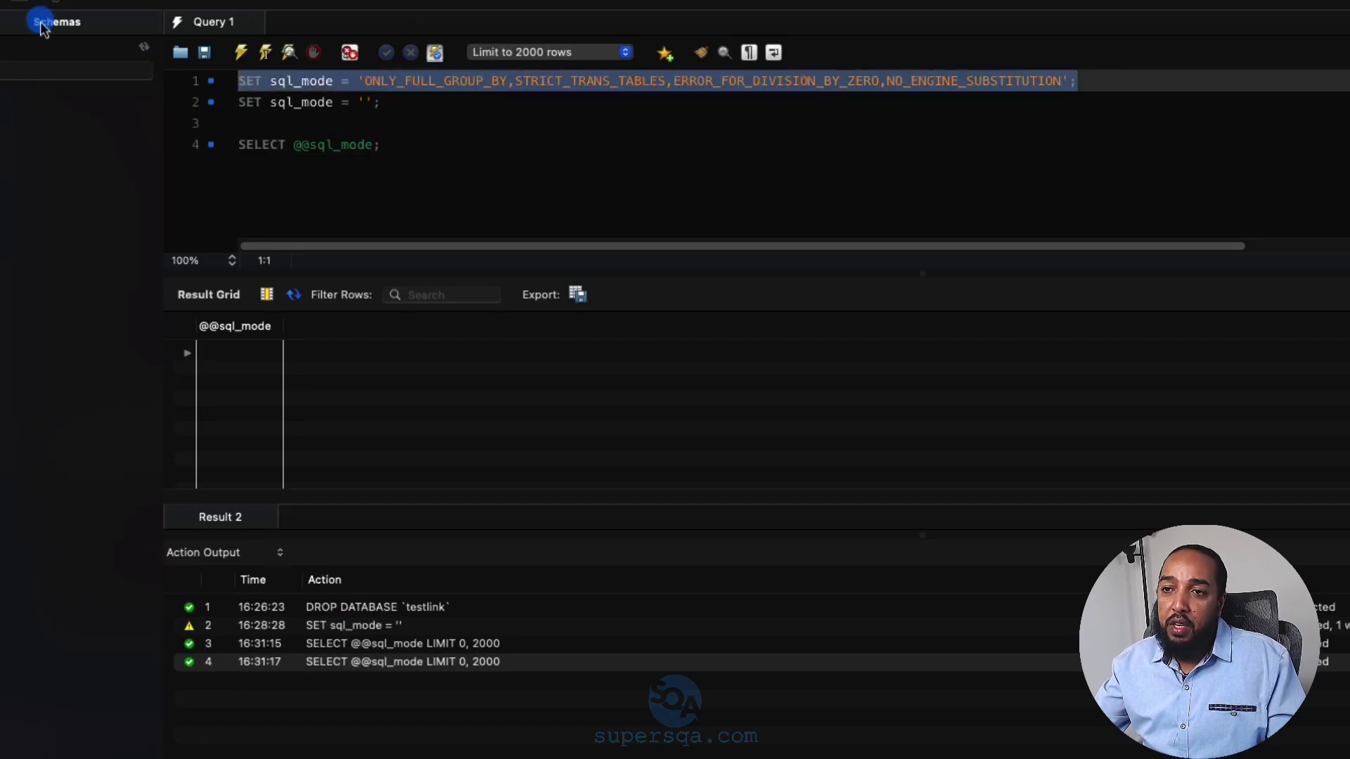
pyautogui.click(425, 125)
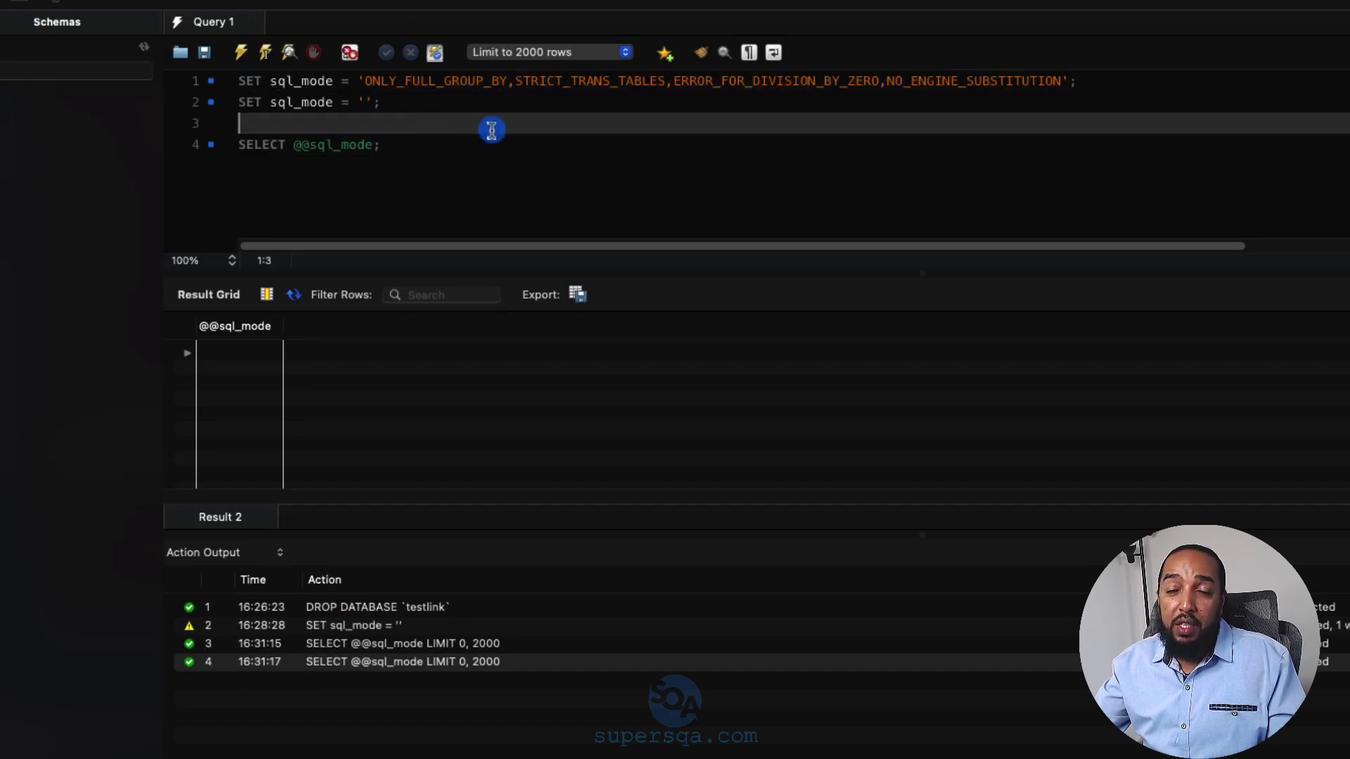
pyautogui.click(1114, 81)
pyautogui.press('Return')
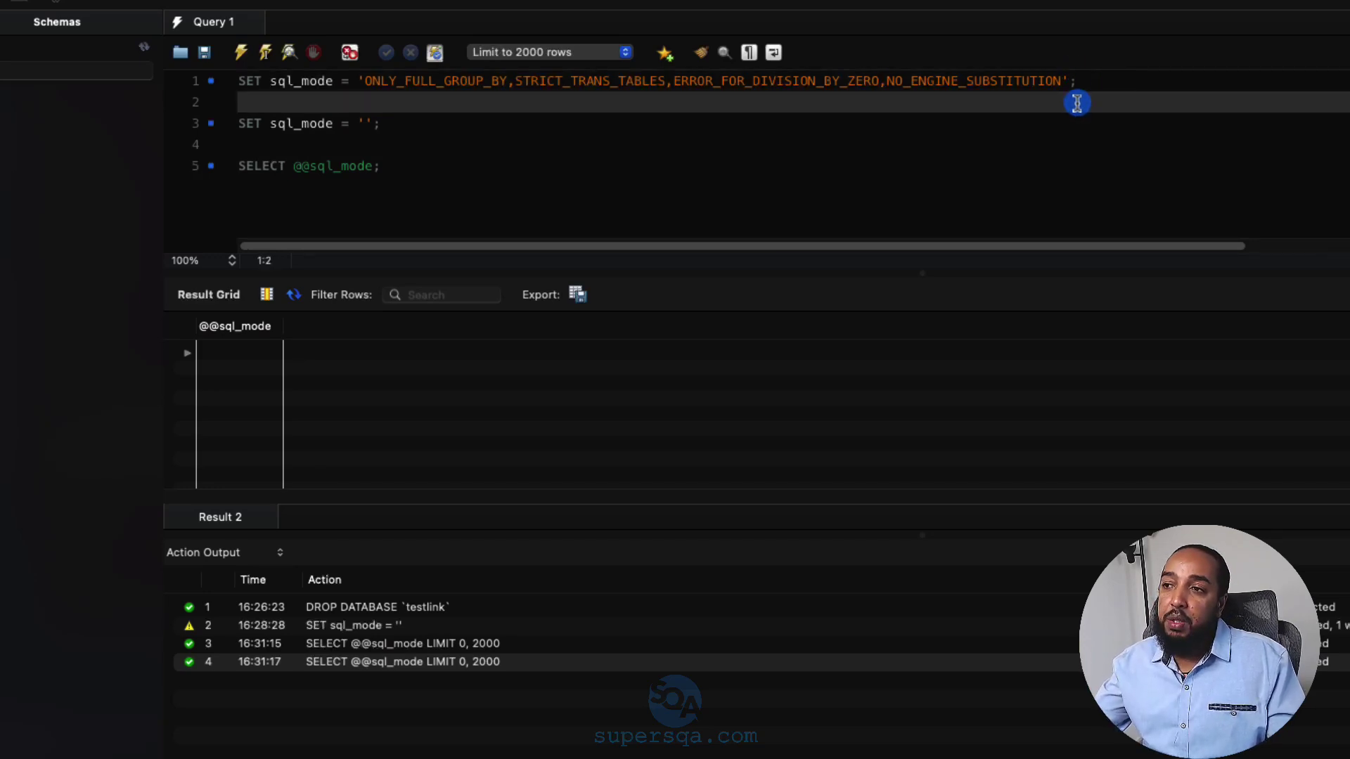
pyautogui.moveTo(1076, 81); pyautogui.dragTo(235, 80)
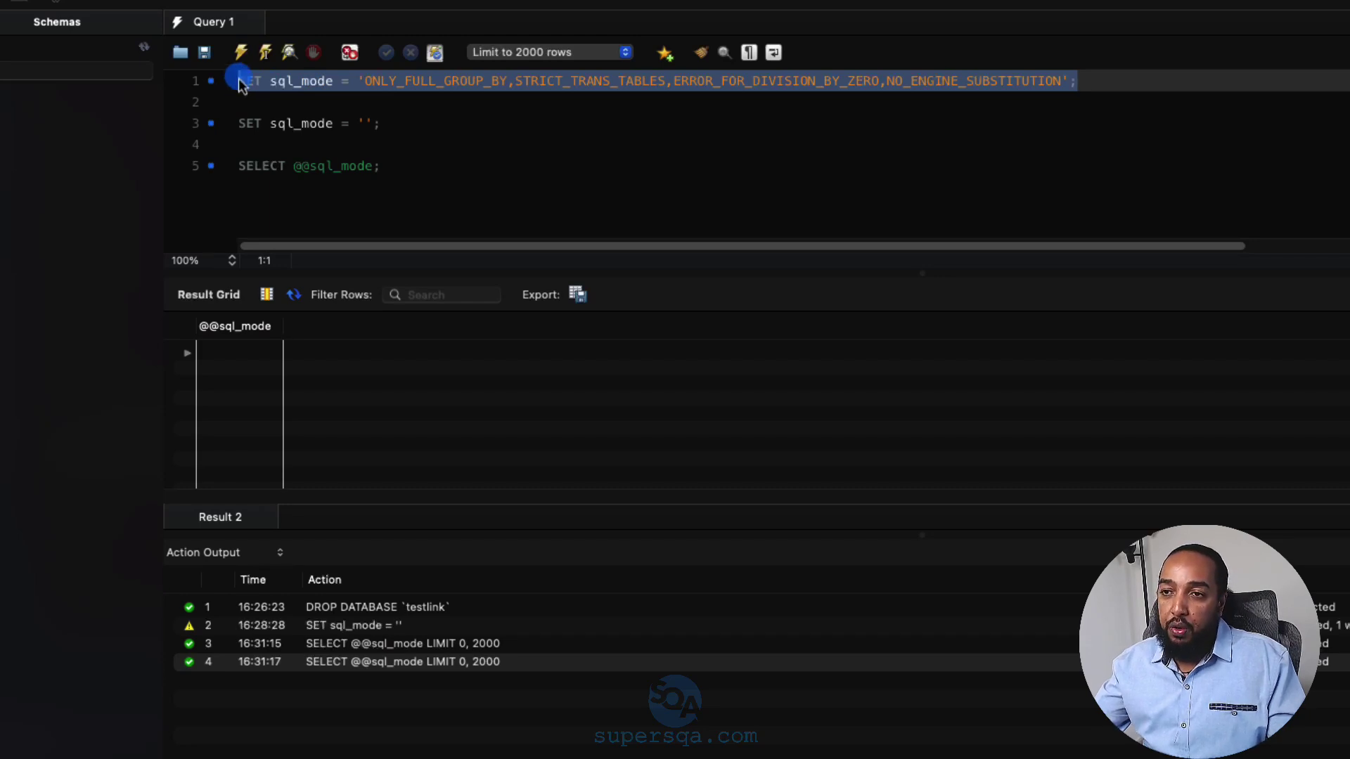
# - Cycle through open applications back to Finder with Cmd+Tab
pyautogui.press('super+Tab')
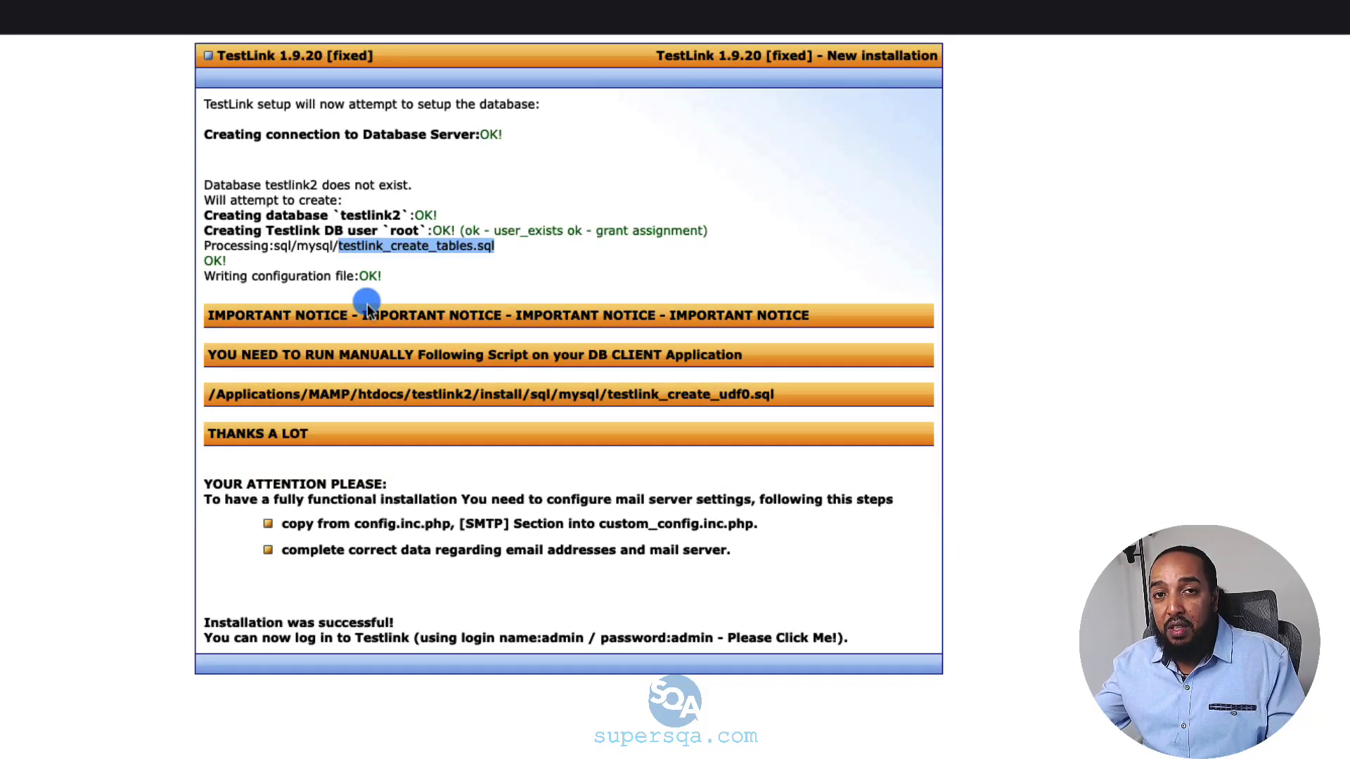
pyautogui.press('super+Tab')
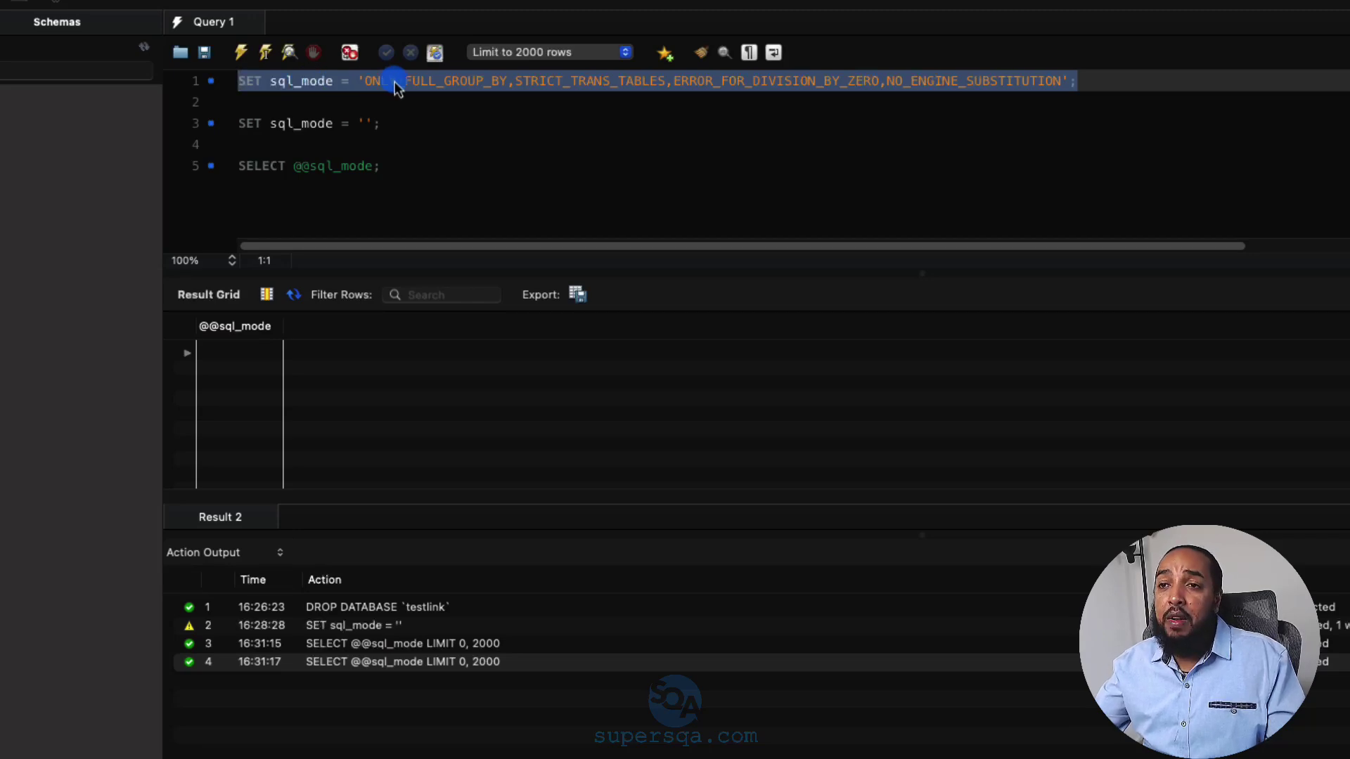
pyautogui.press('super+Tab')
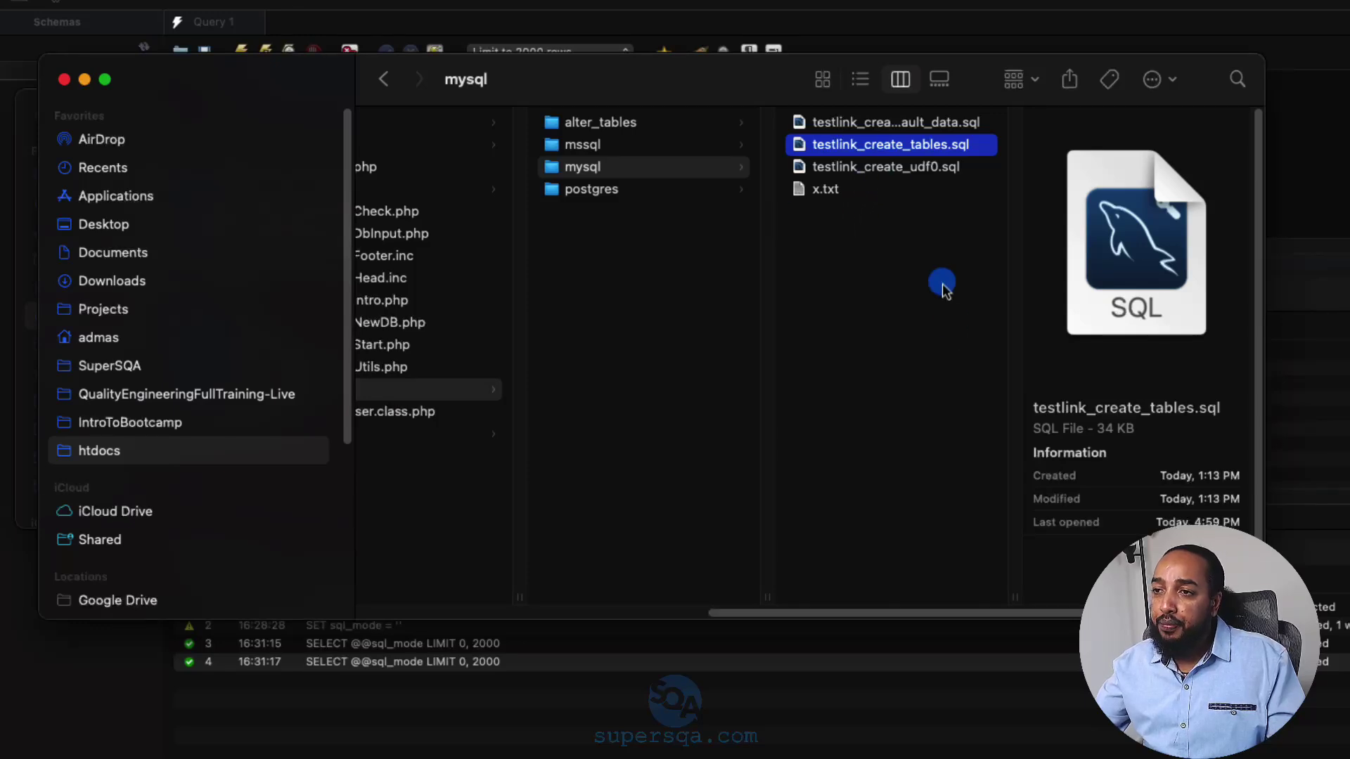
# - Widen the file column, open testlink_create_udf0.sql in MySQL Workbench, and select its entire contents
pyautogui.moveTo(1014, 597); pyautogui.dragTo(1202, 597)
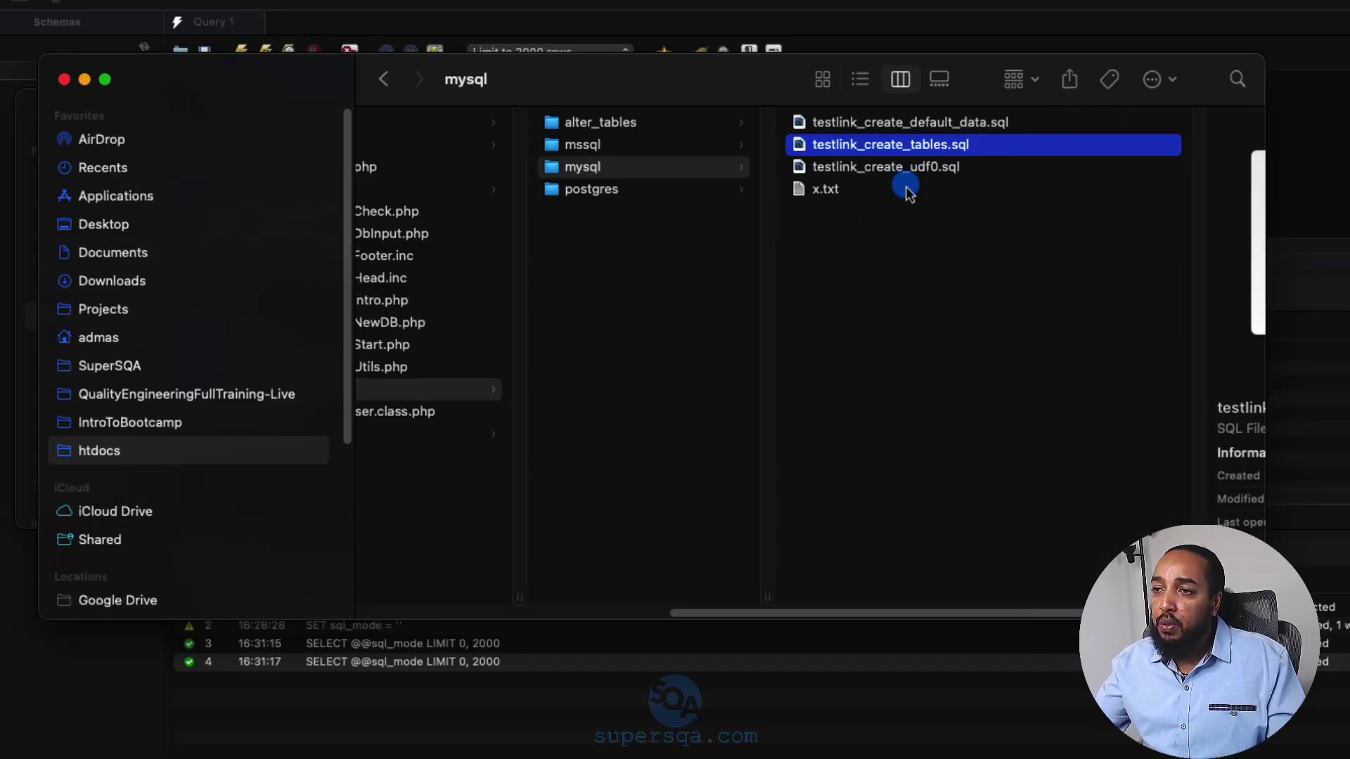
pyautogui.click(871, 176)
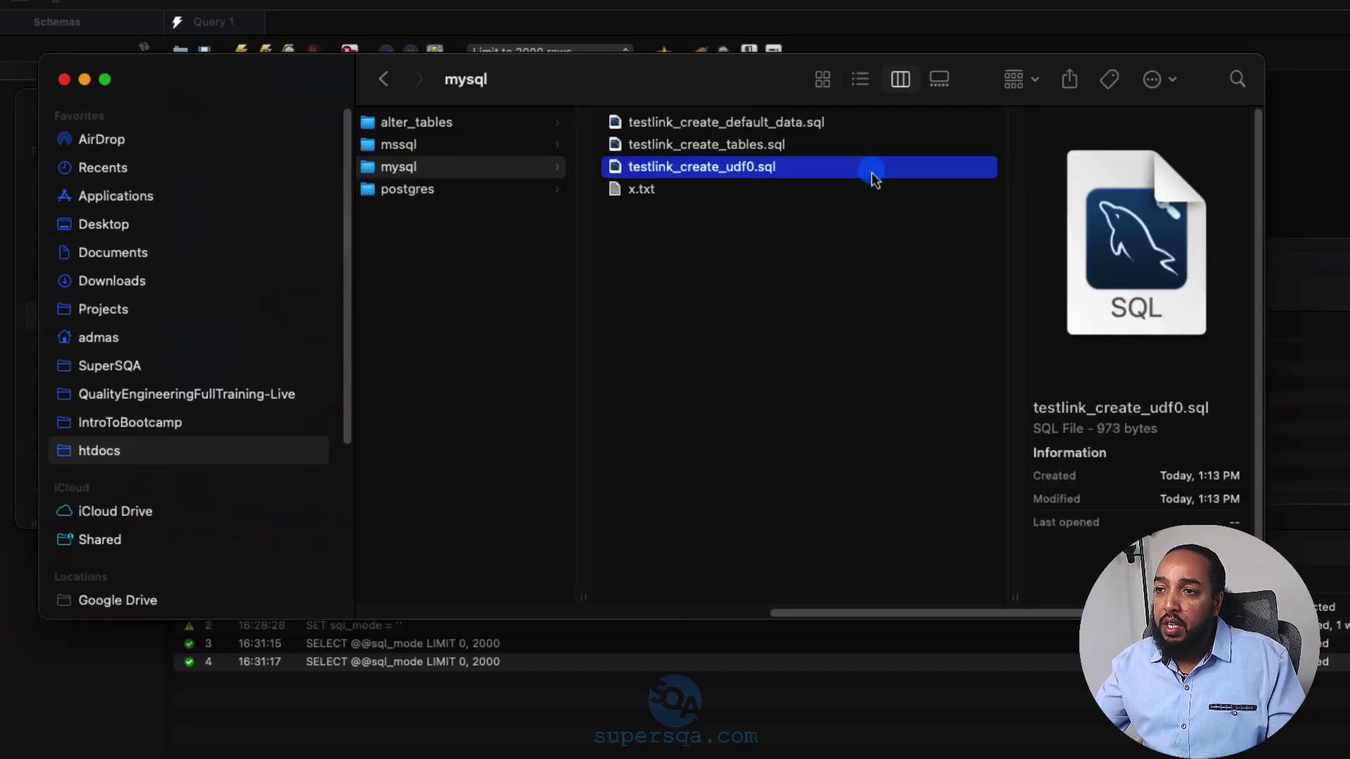
pyautogui.rightClick(667, 169)
pyautogui.moveTo(729, 201)
pyautogui.click(1026, 202)
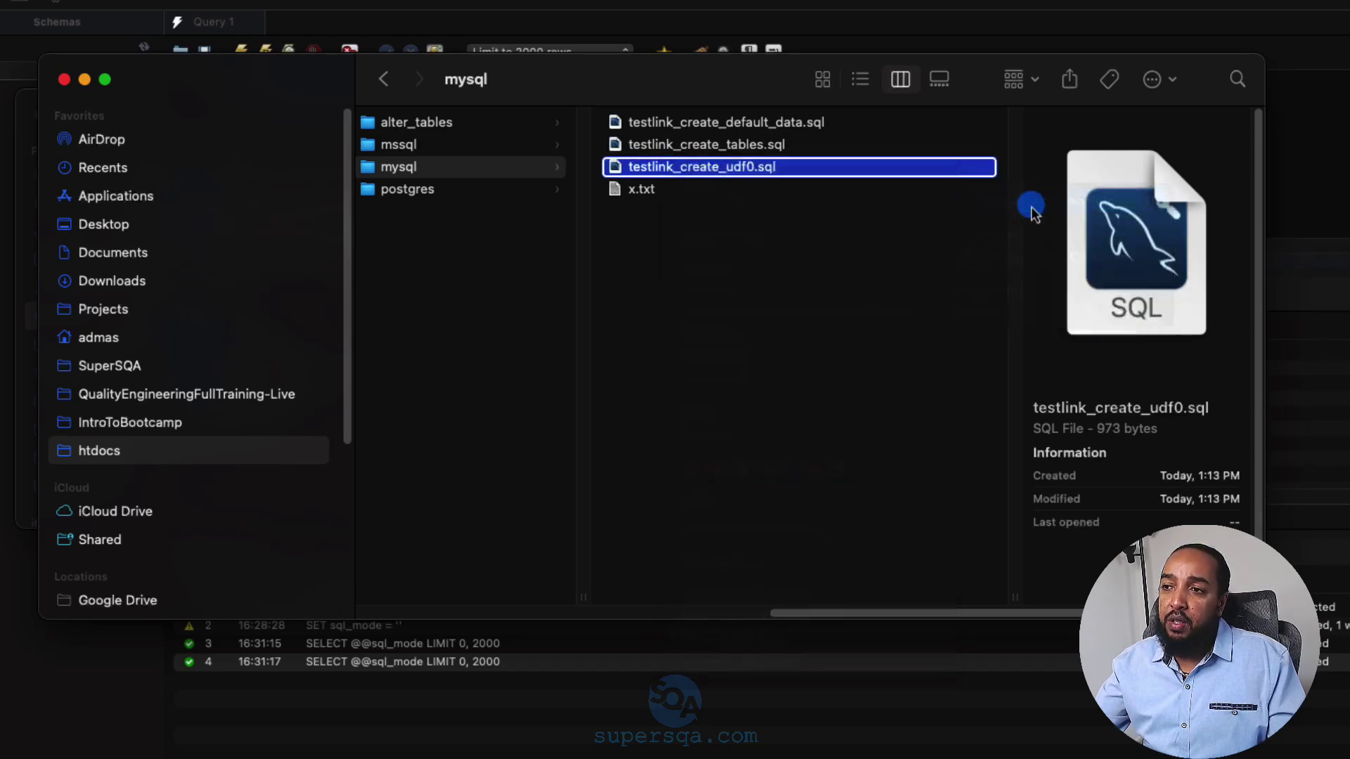
pyautogui.click(724, 235)
pyautogui.press('super+a')
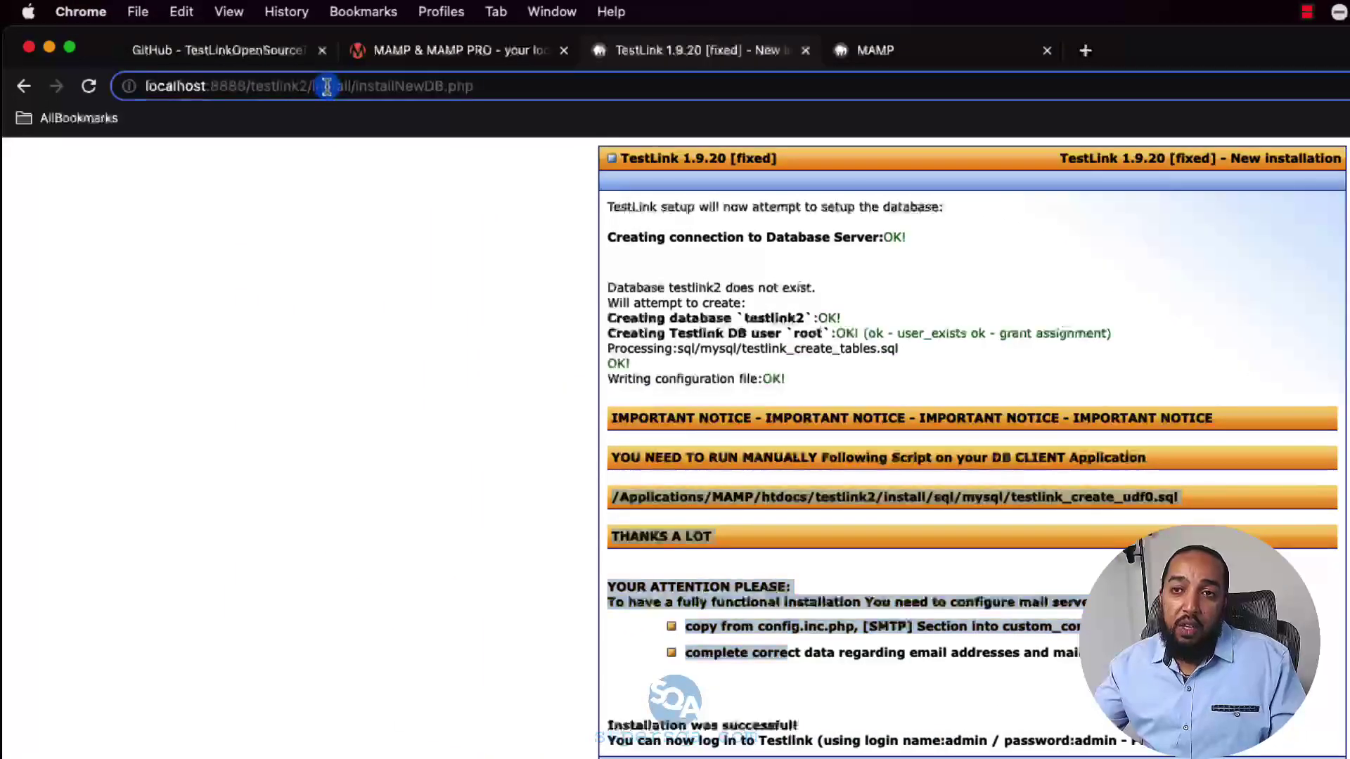
# - Strip install/installNewDB.php from the address and load the localhost:8888/testlink2 site root
pyautogui.click(327, 86)
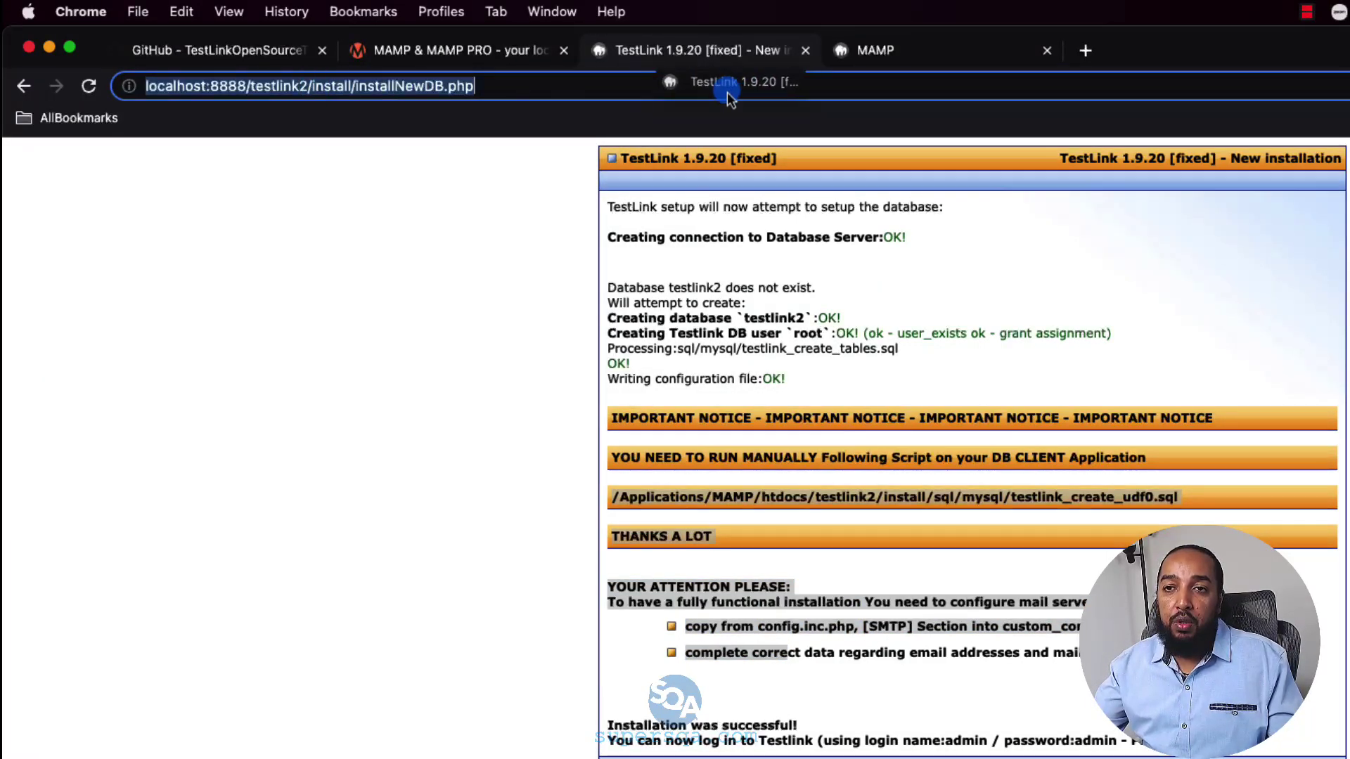
pyautogui.click(492, 86)
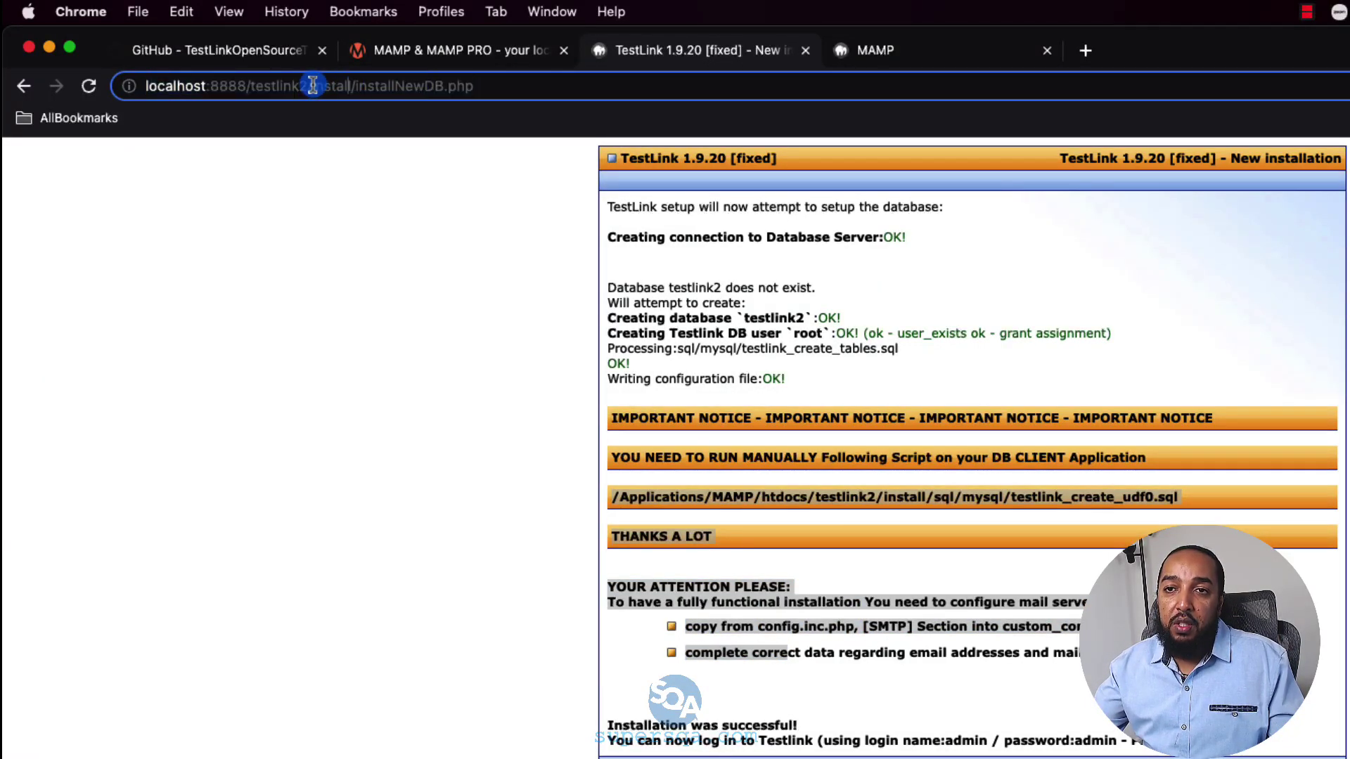
pyautogui.moveTo(314, 86); pyautogui.dragTo(726, 86)
pyautogui.press('BackSpace')
pyautogui.press('Return')
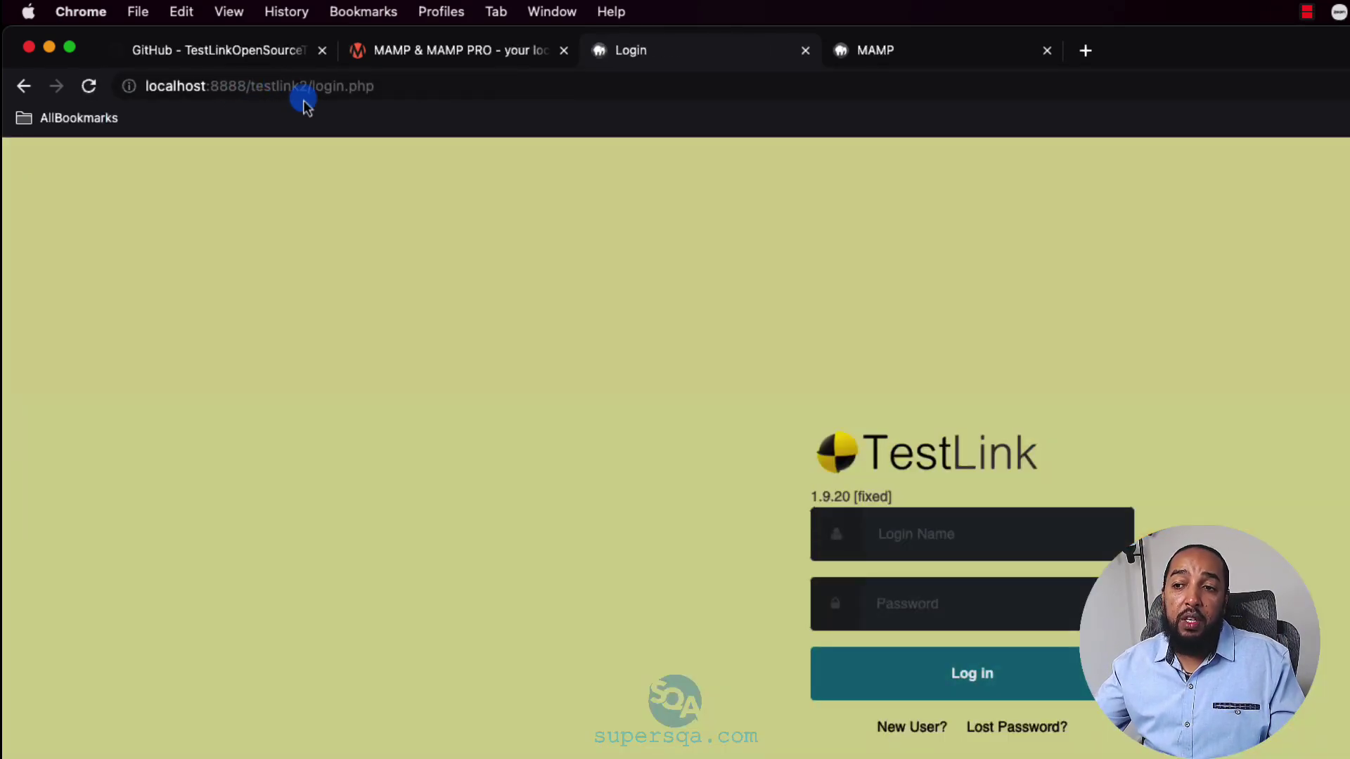
# - Enter the default administrator login name on the TestLink login page
pyautogui.click(750, 420)
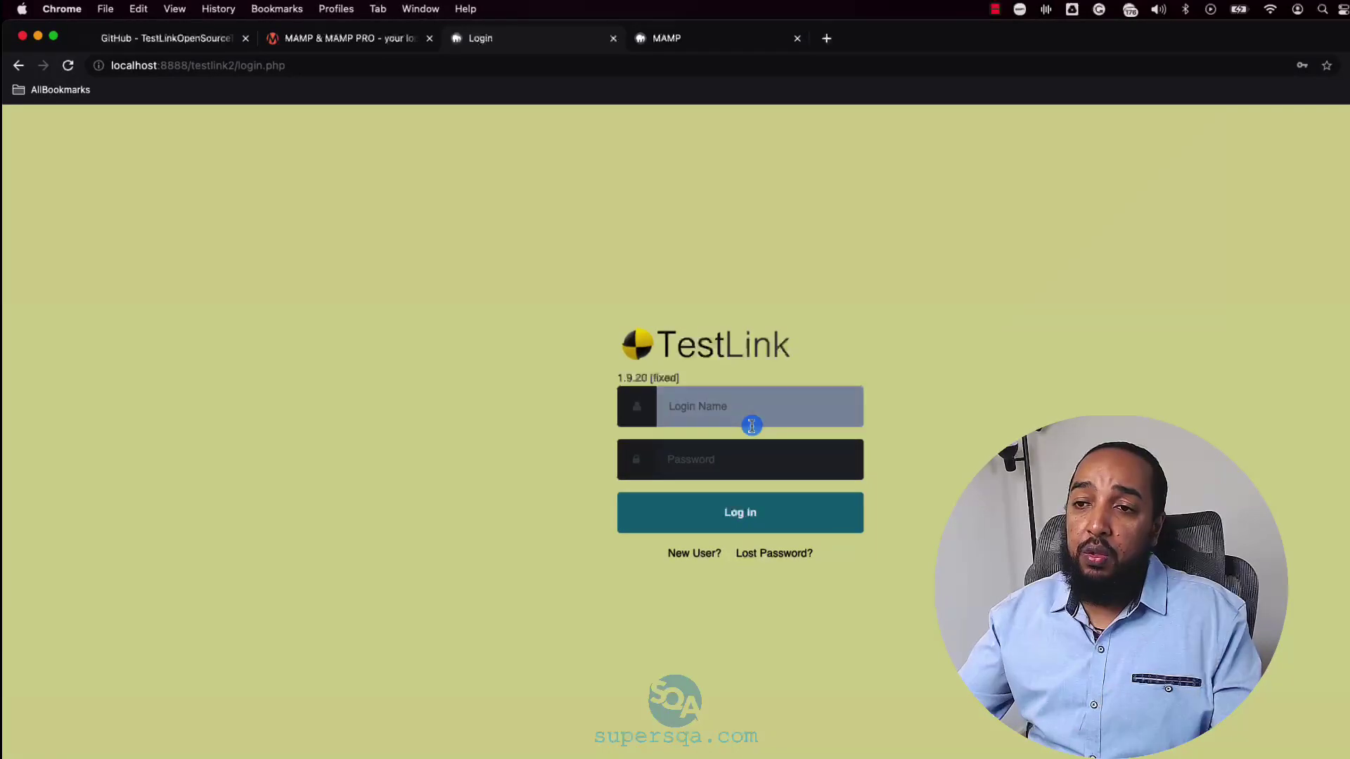
pyautogui.write('admin')
pyautogui.press('Tab')
pyautogui.press('Escape')
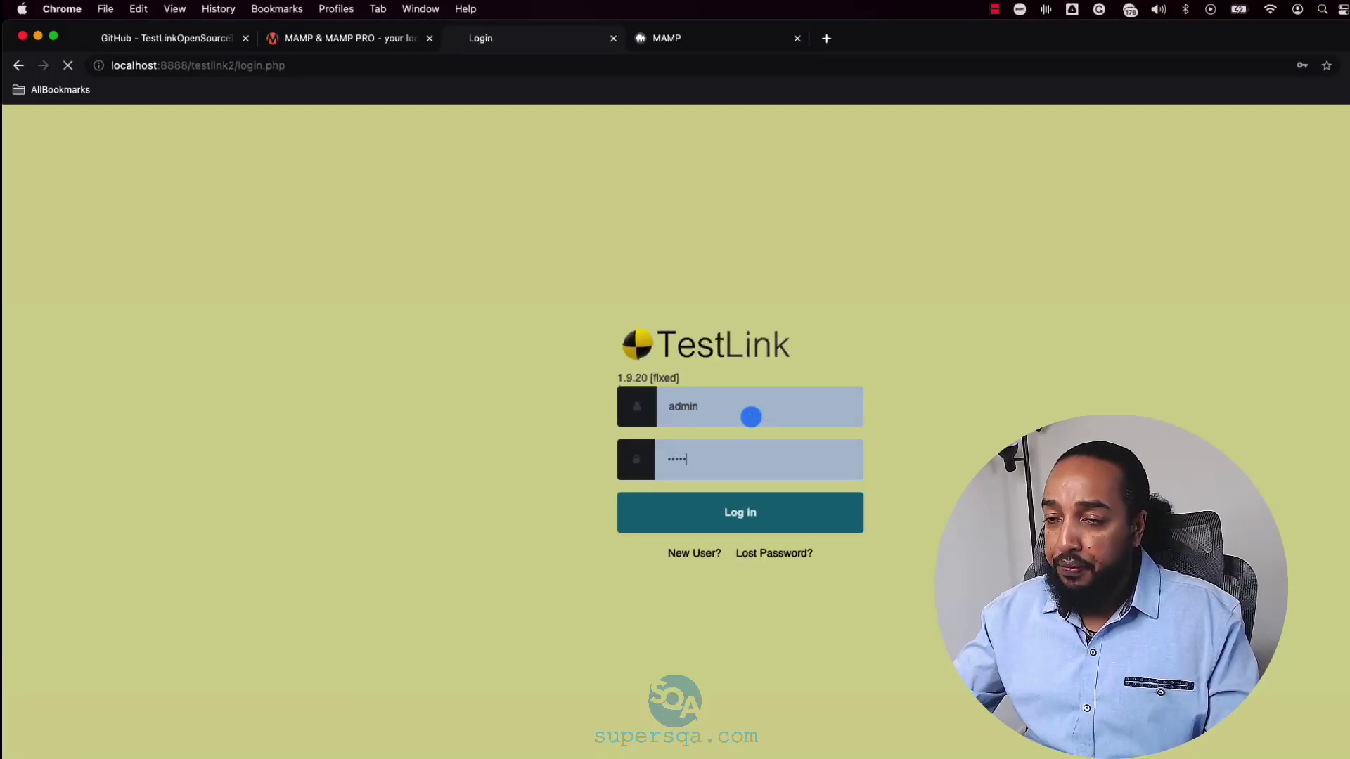